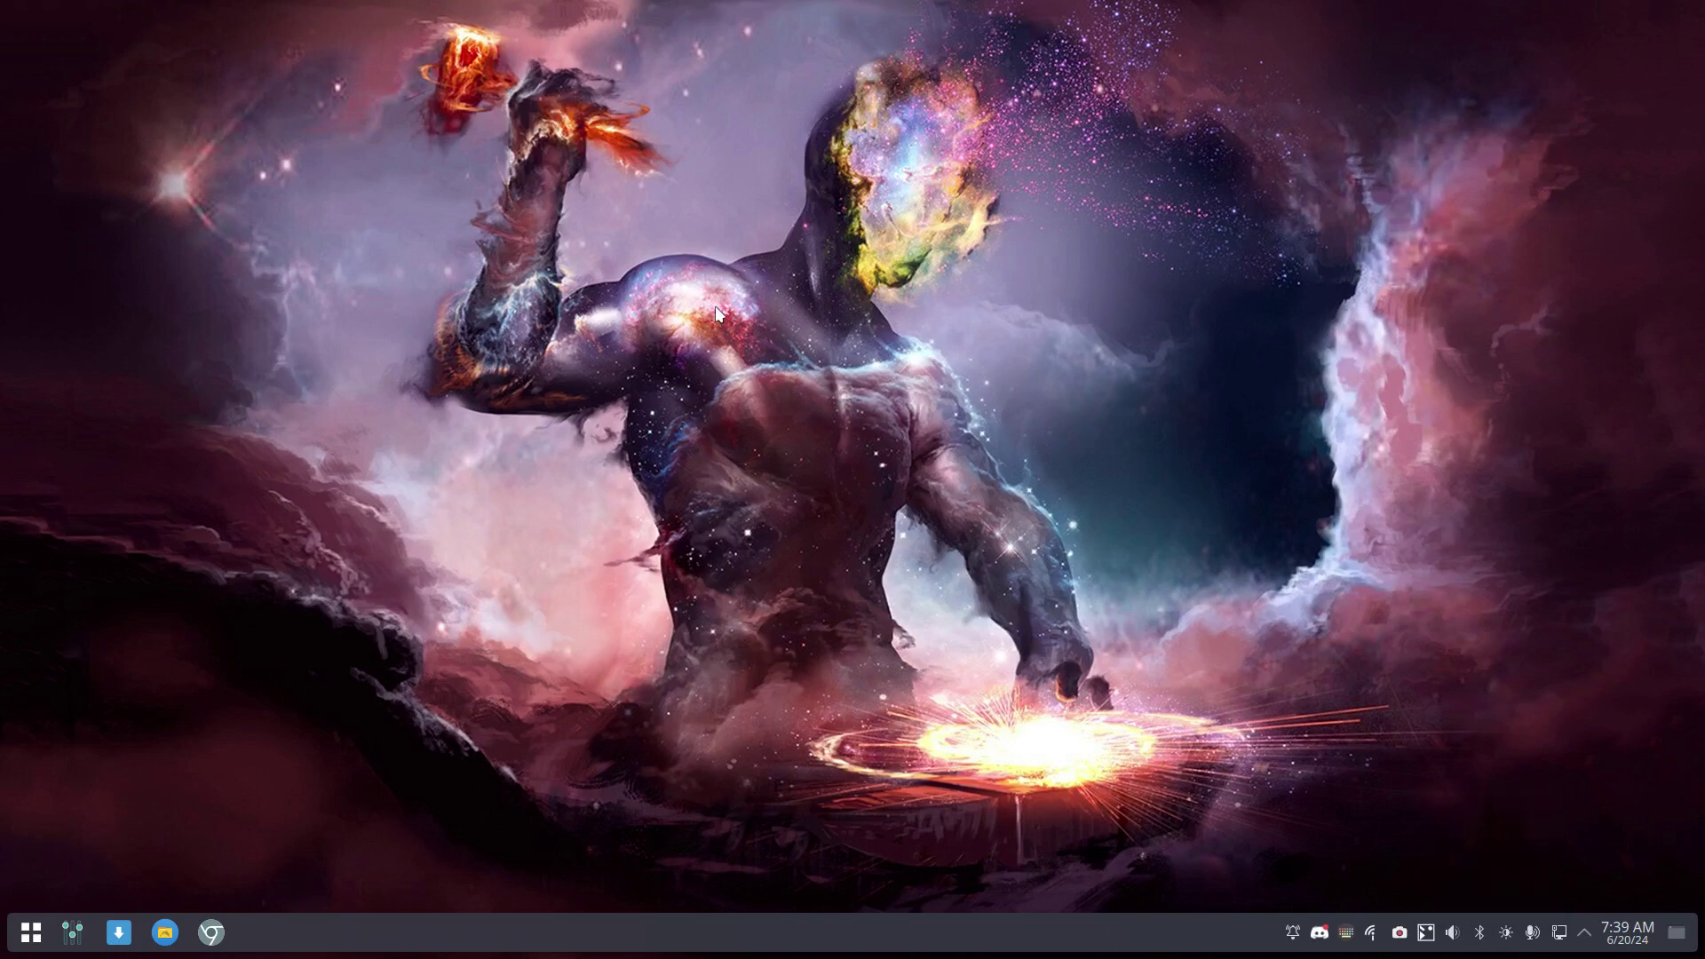
Open a terminal and show the ISO release details with iso
key(ctrl+alt+t)
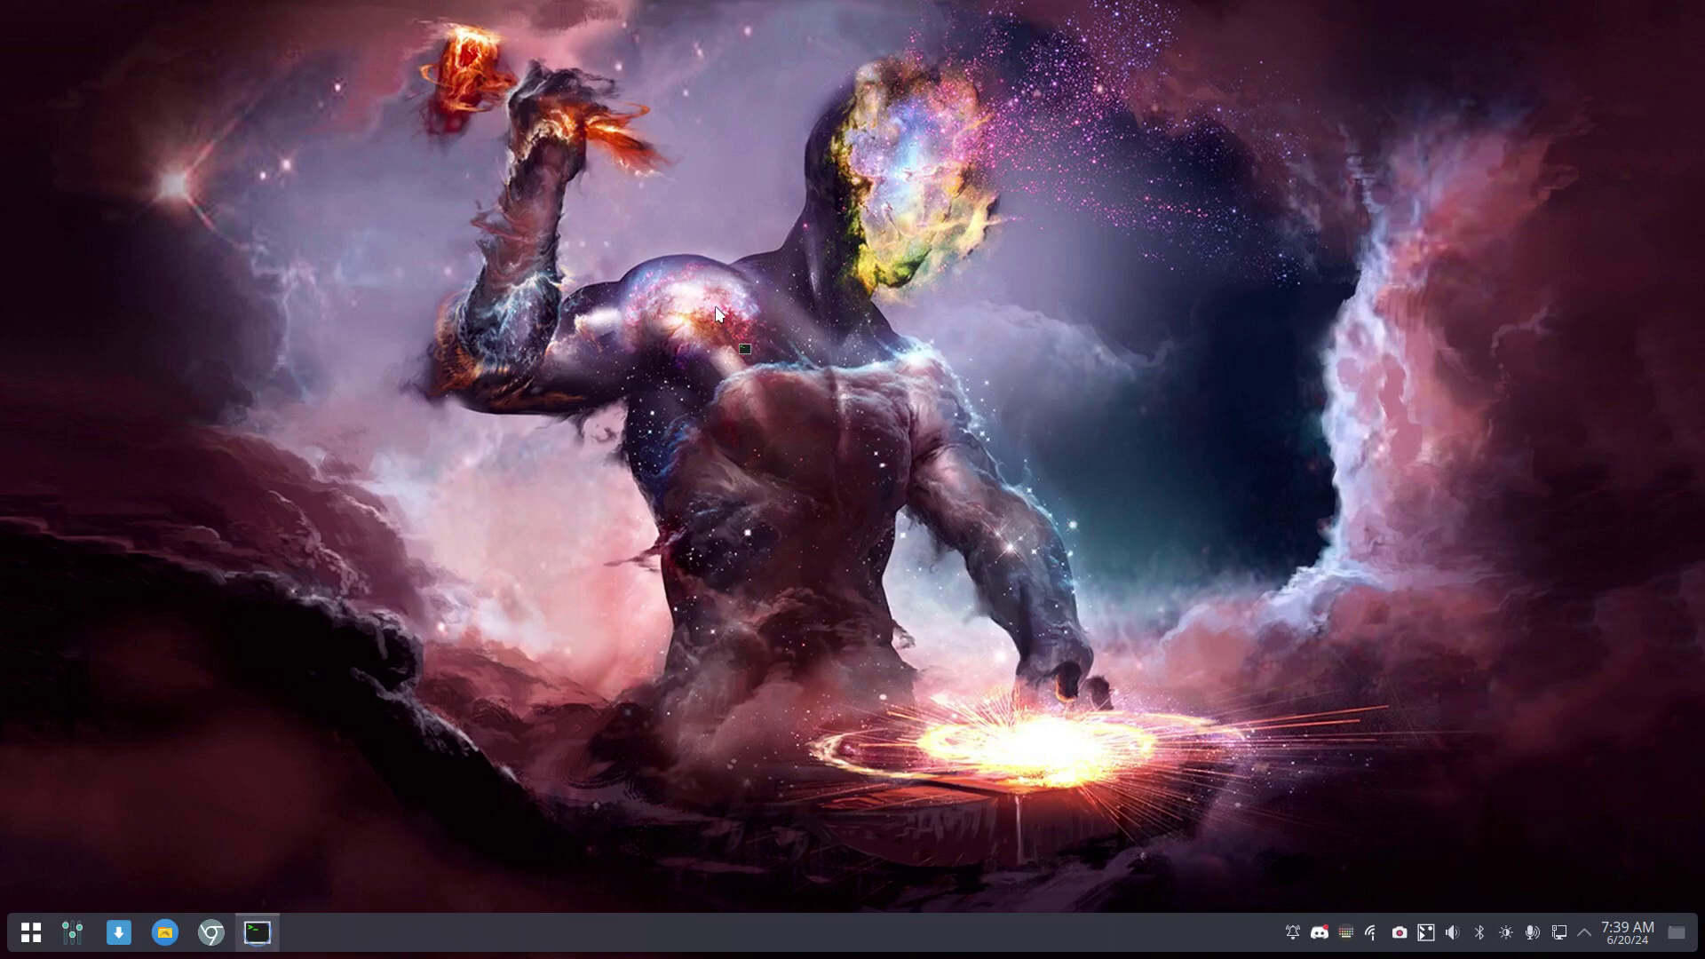
text(iso)
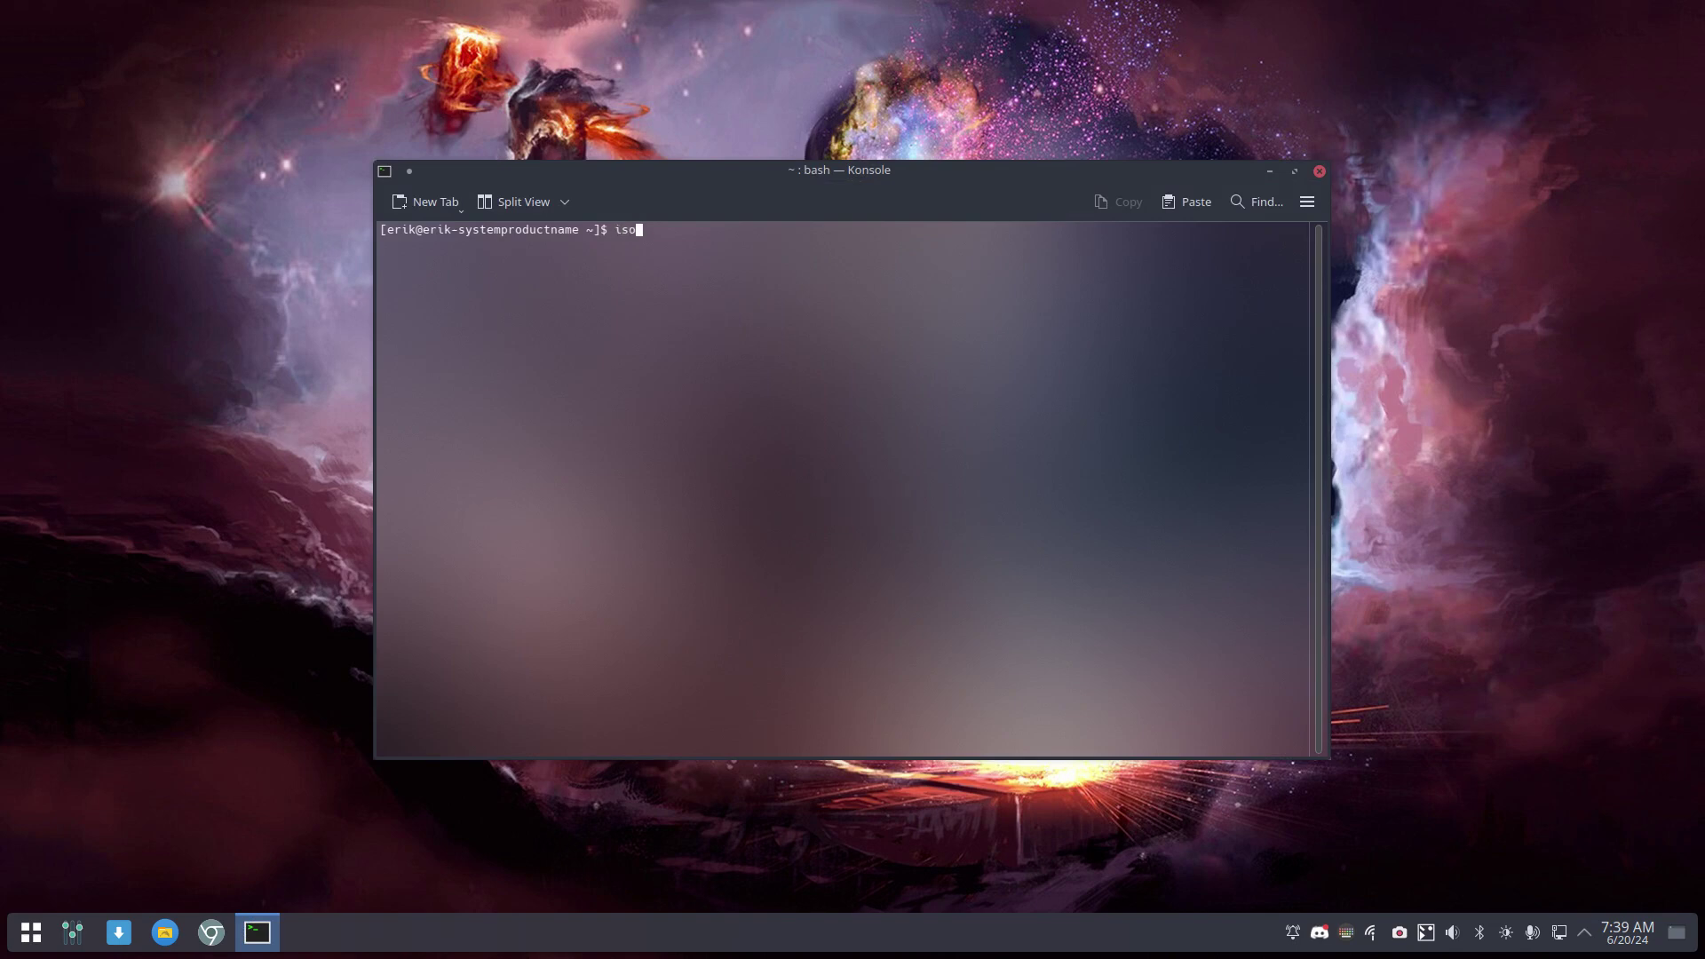
key(Return)
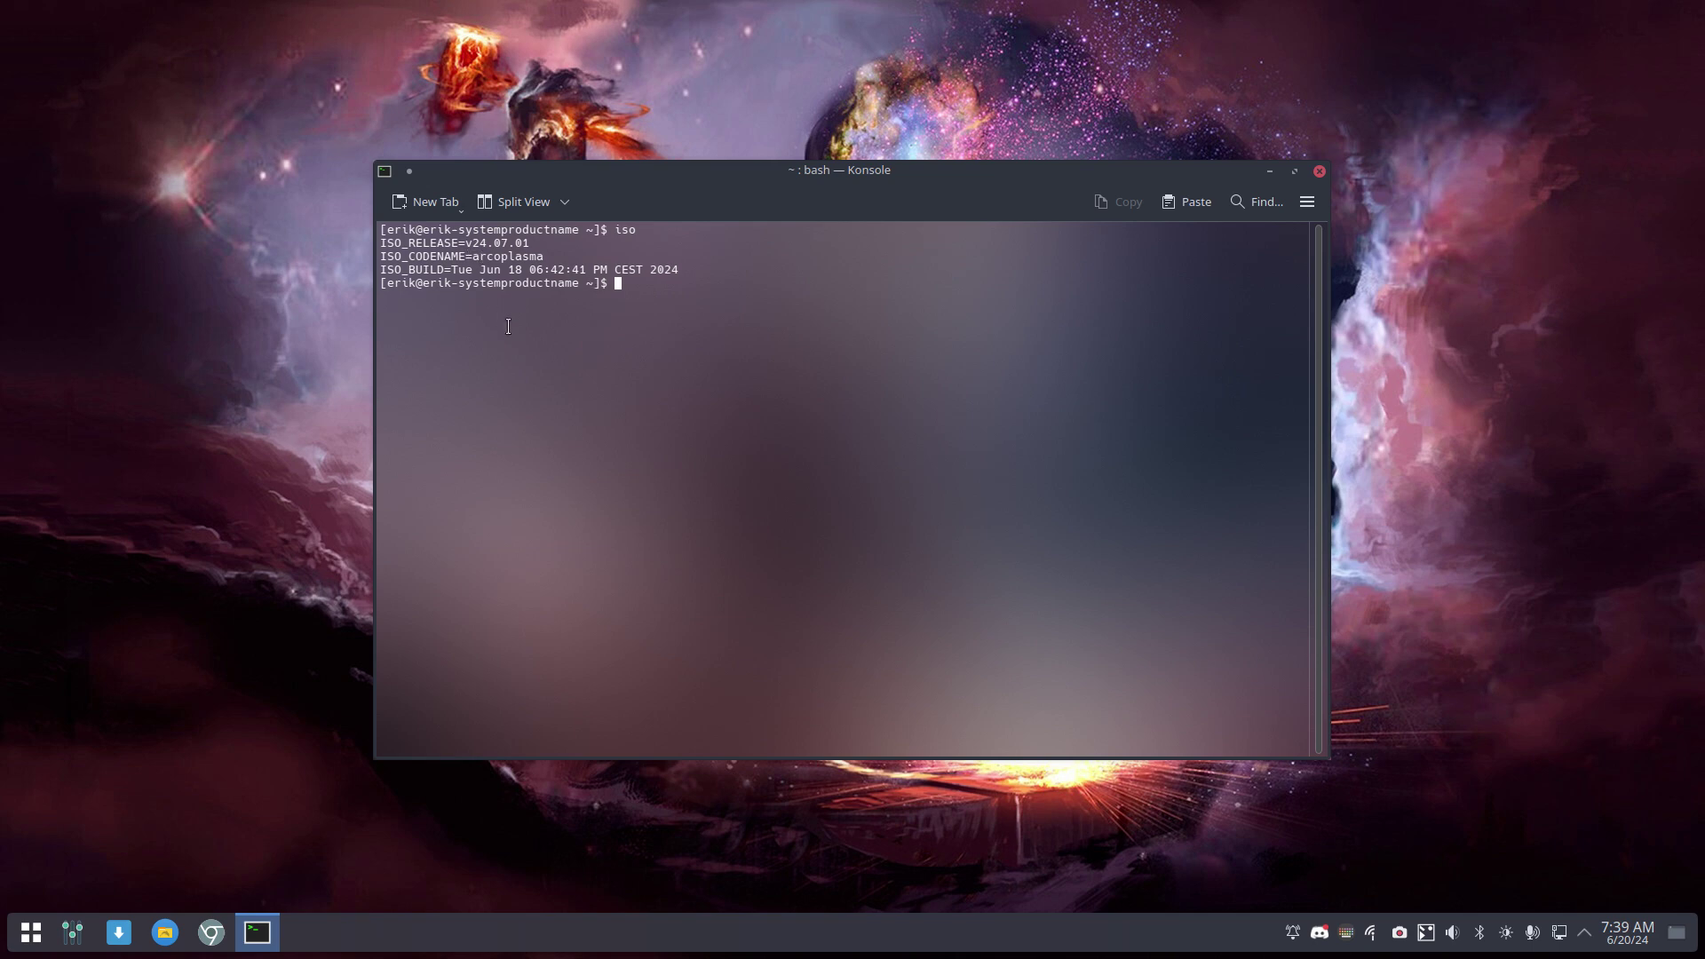
List local and special devices with duf and maximize the Konsole window
text(duif)
key(Return)
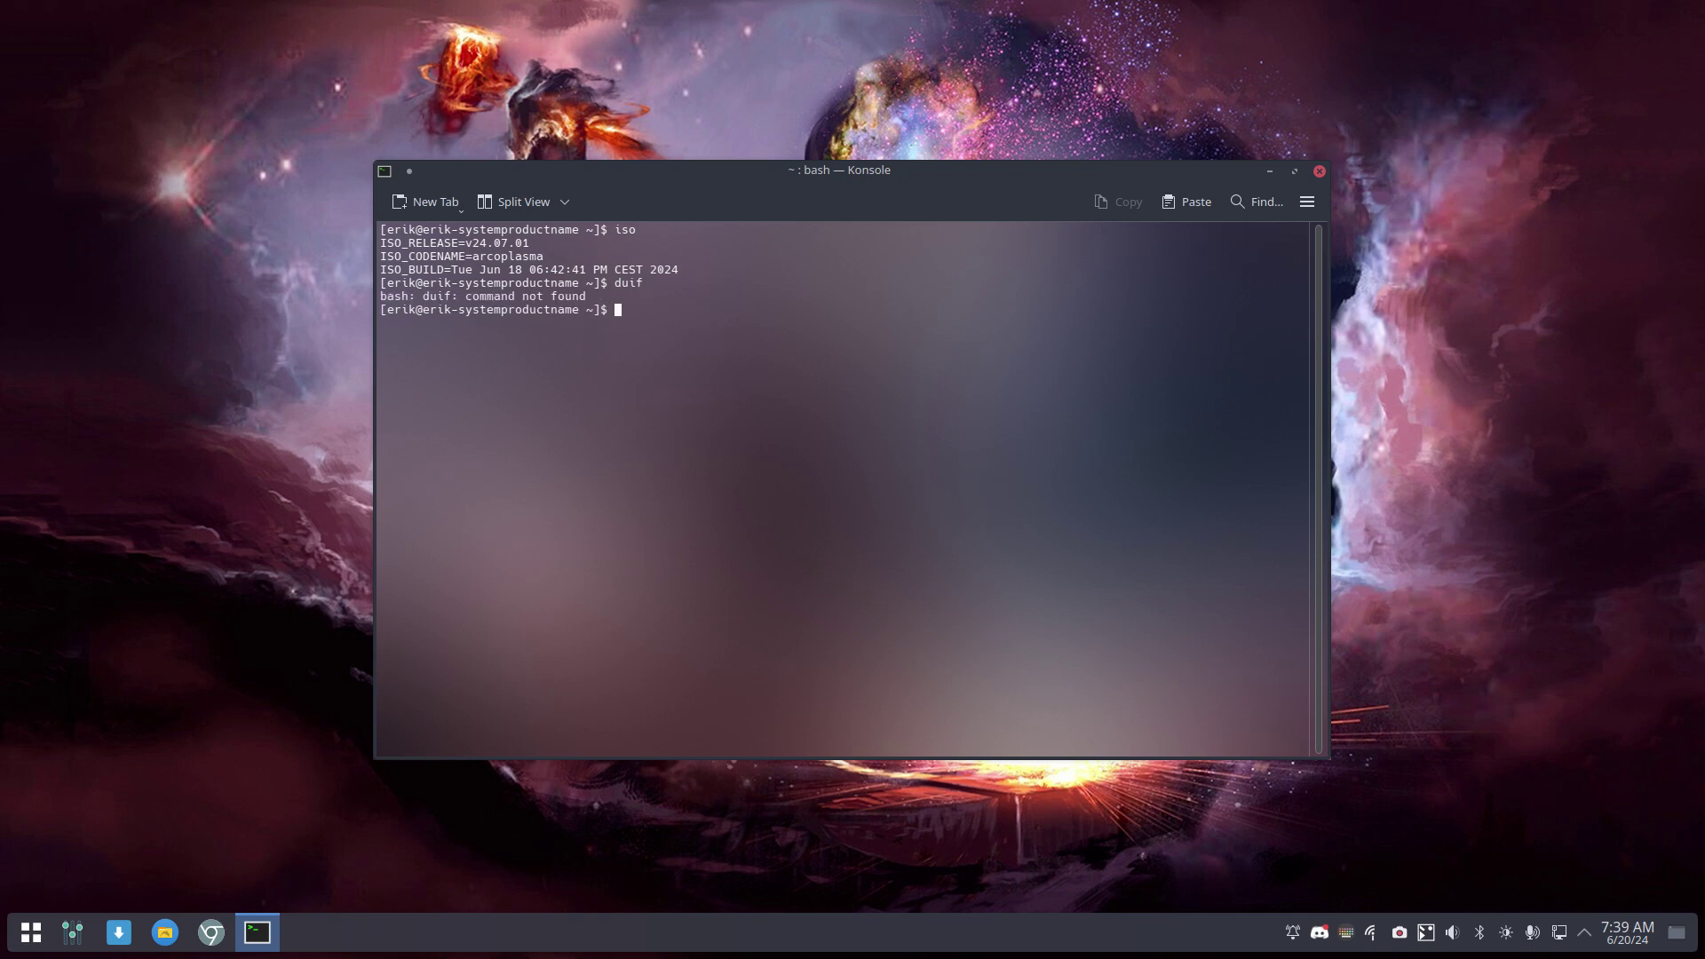
text(duf)
key(Return)
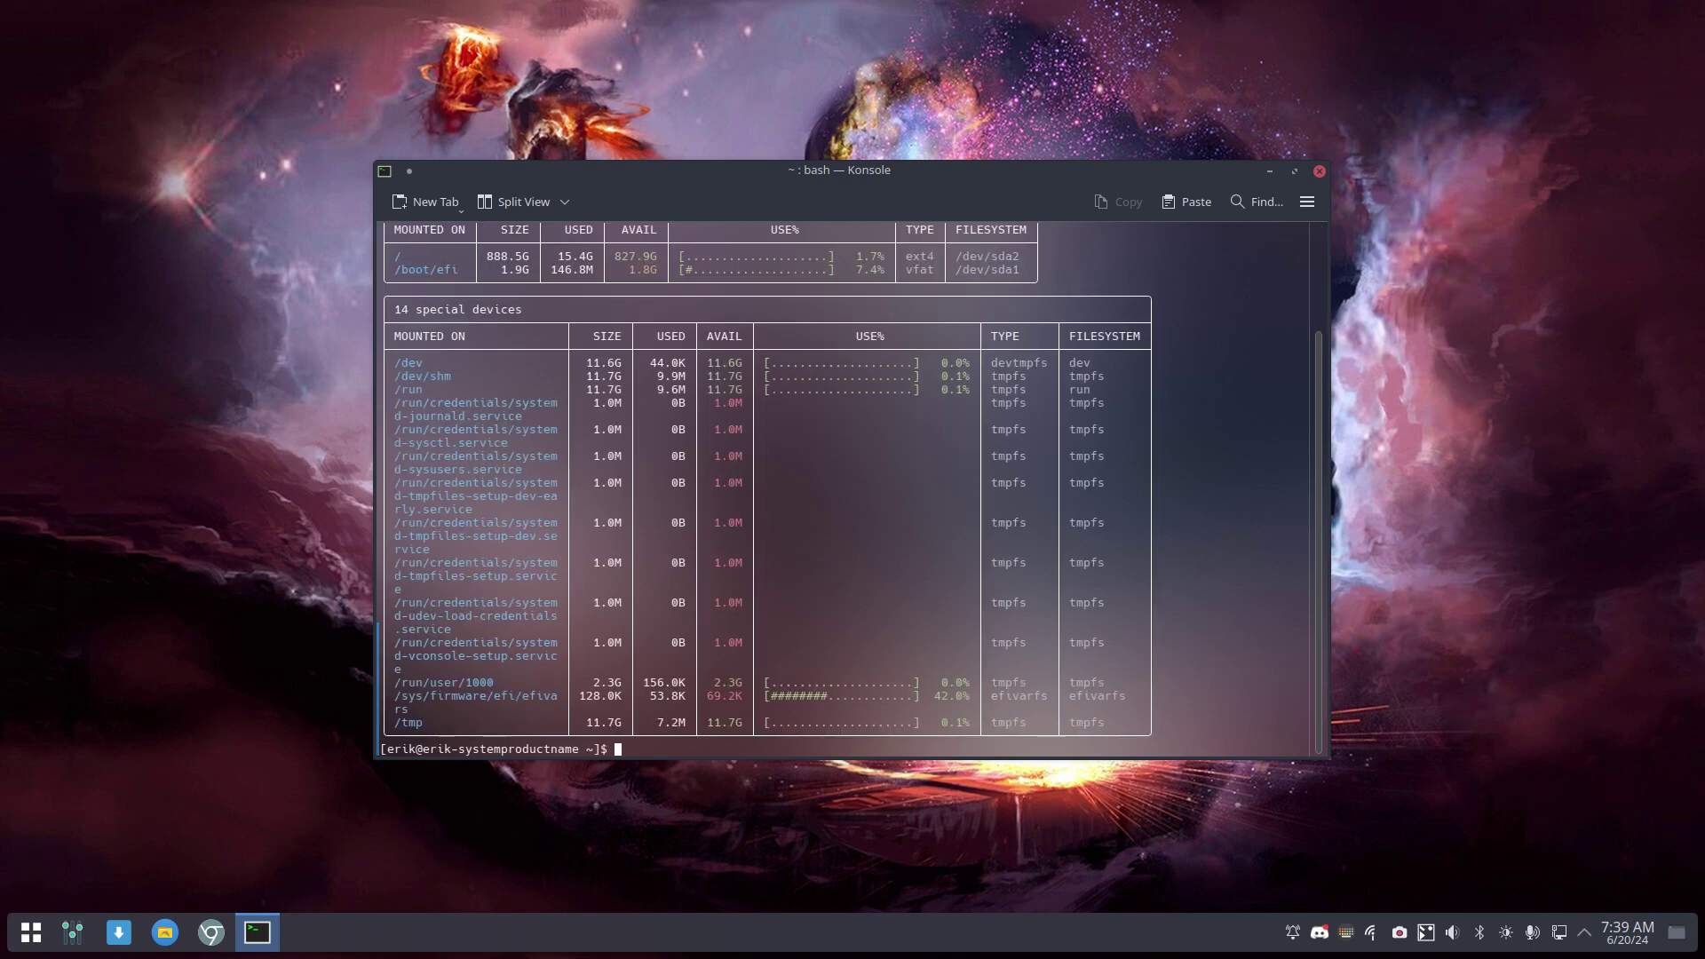
double_click(918, 256)
click(907, 258)
click(1286, 174)
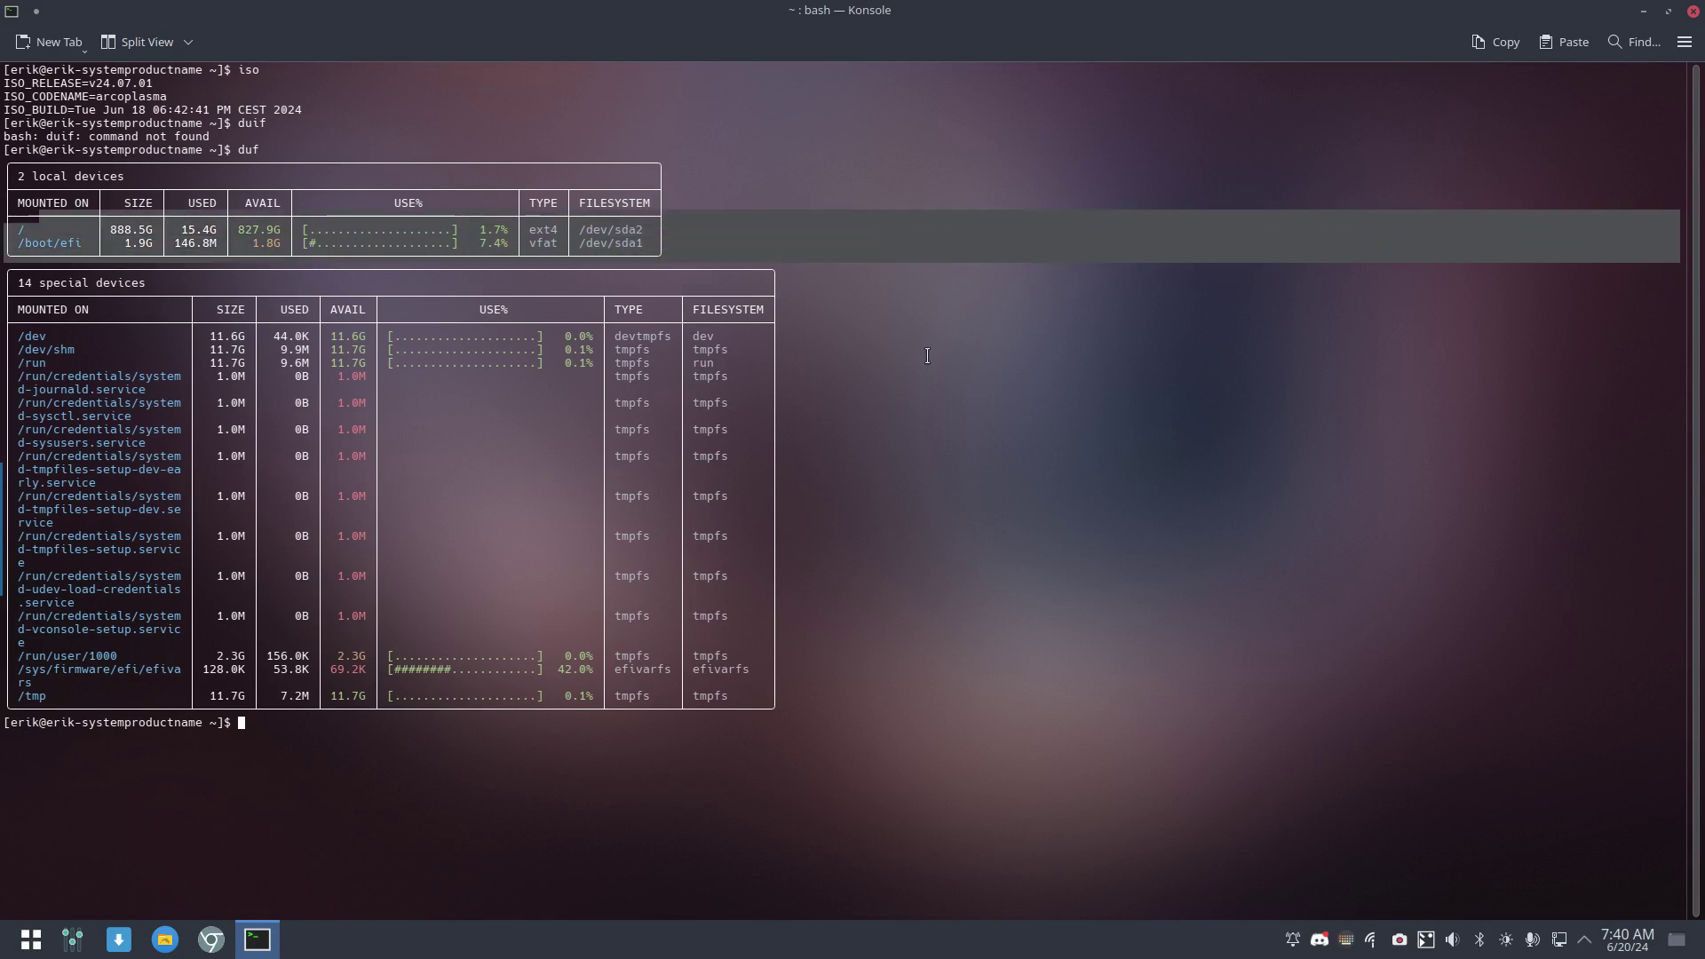
click(1045, 274)
Run the 'use' system overview script with sudo and scroll to the top of its report
text(s)
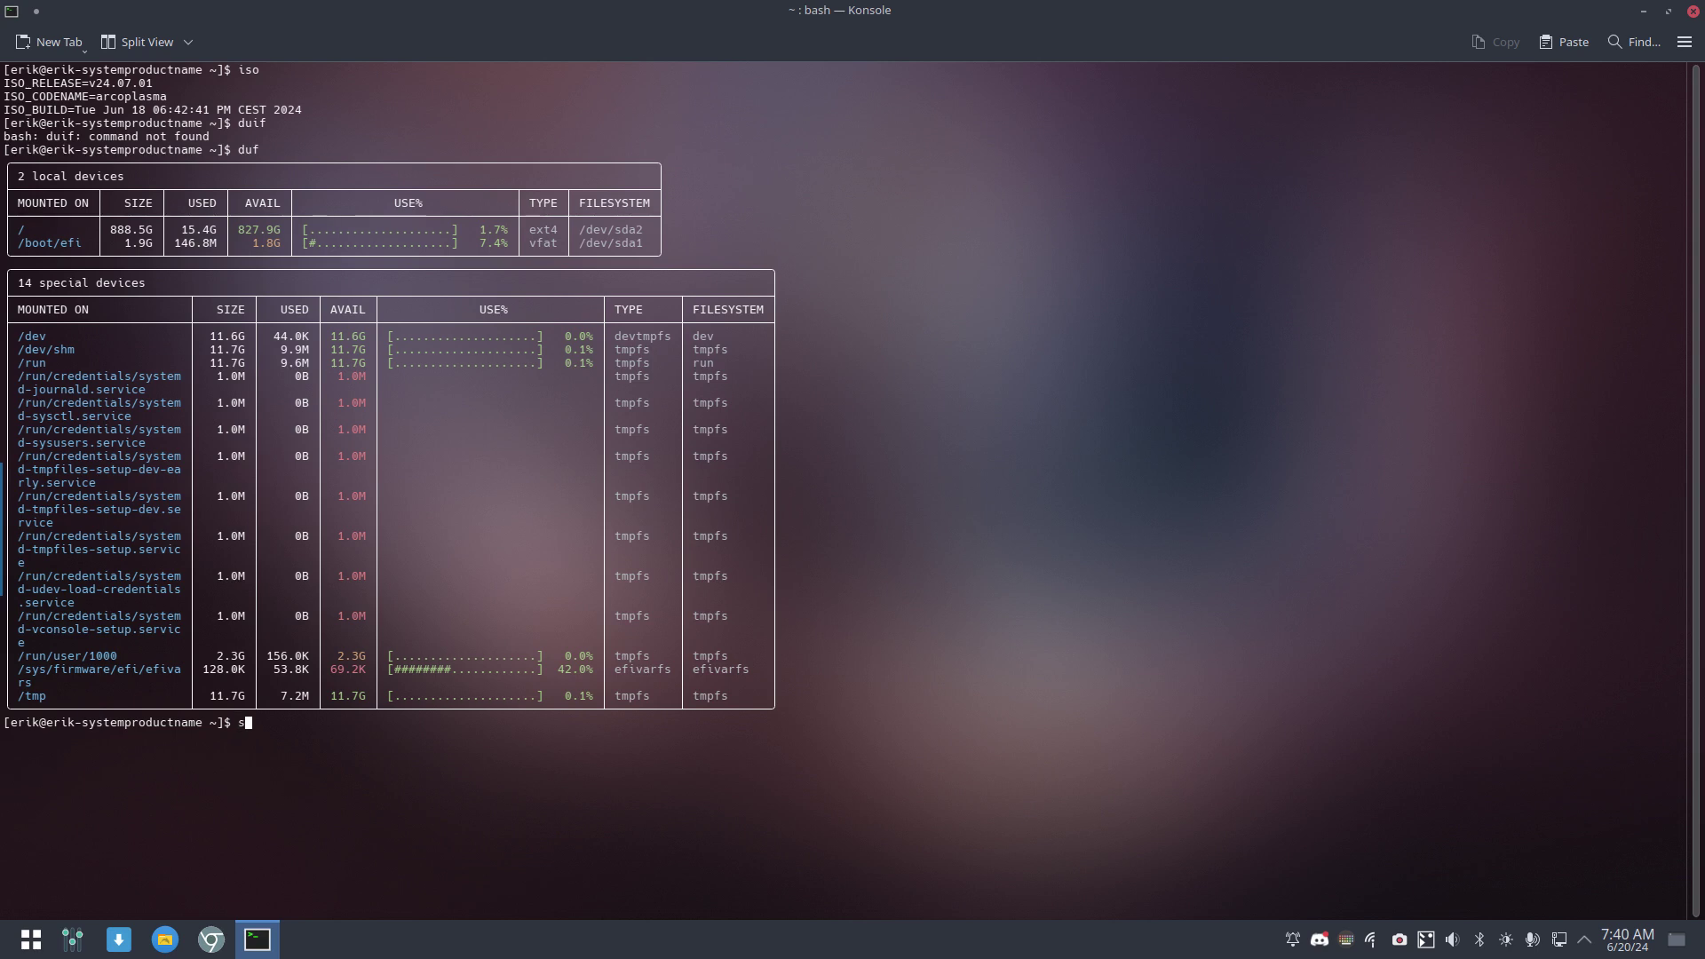
text(udo use)
key(Return)
key(Return)
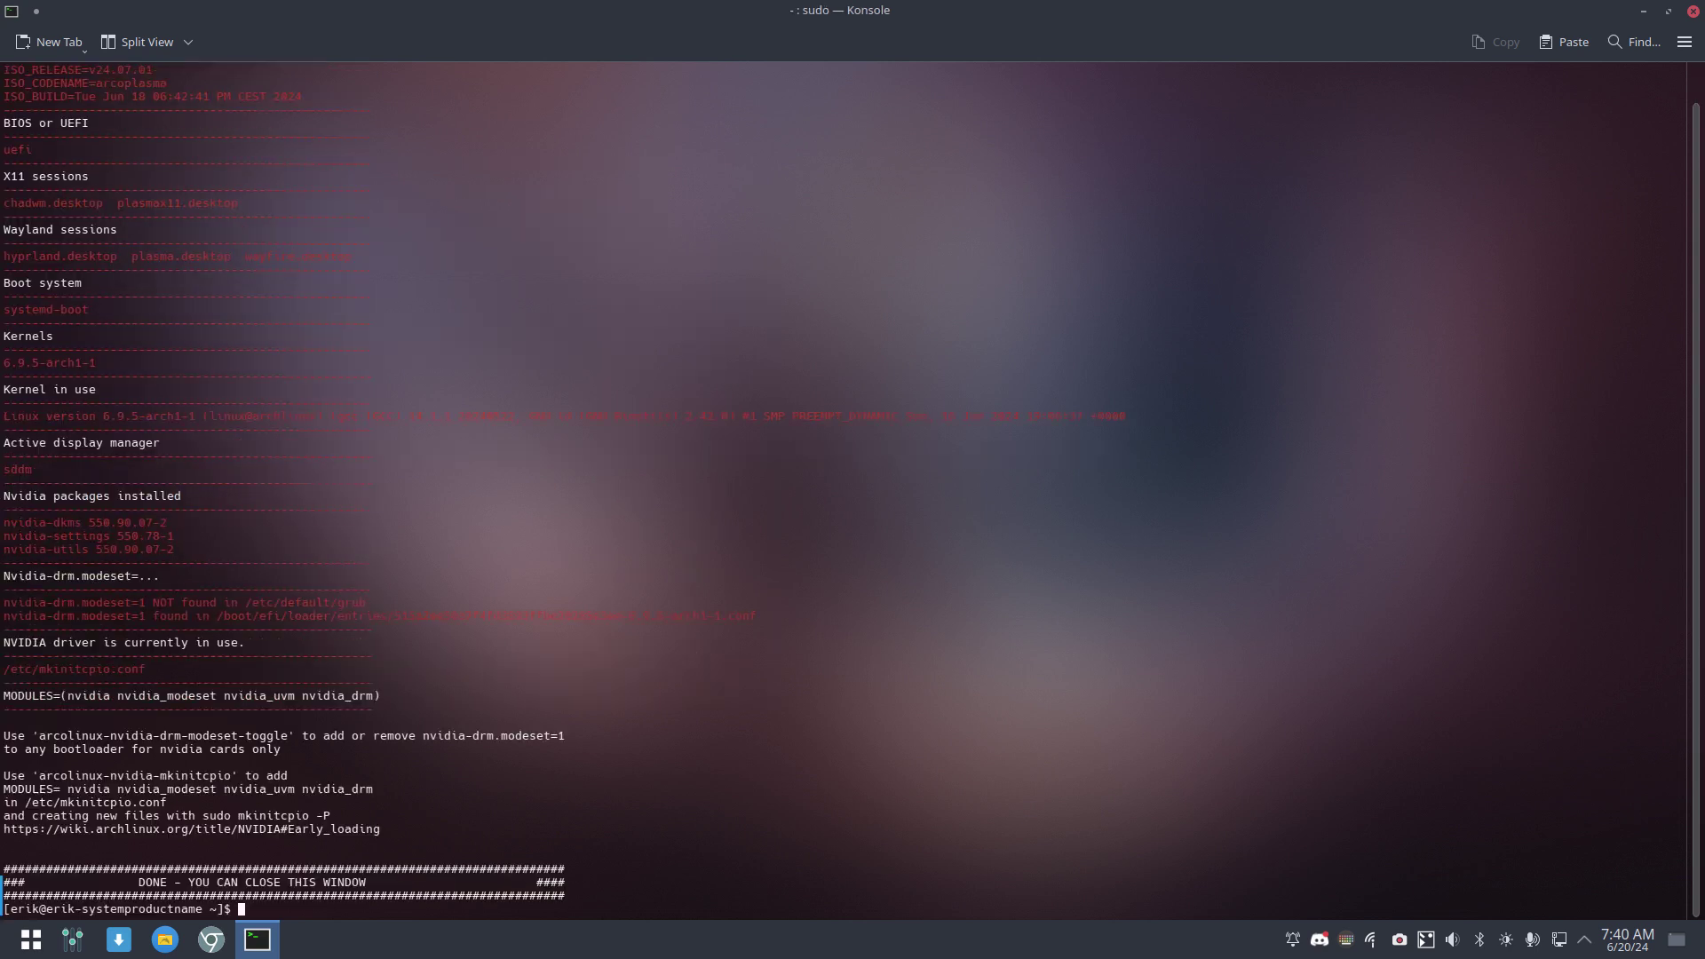
scroll(844, 218, up, 1)
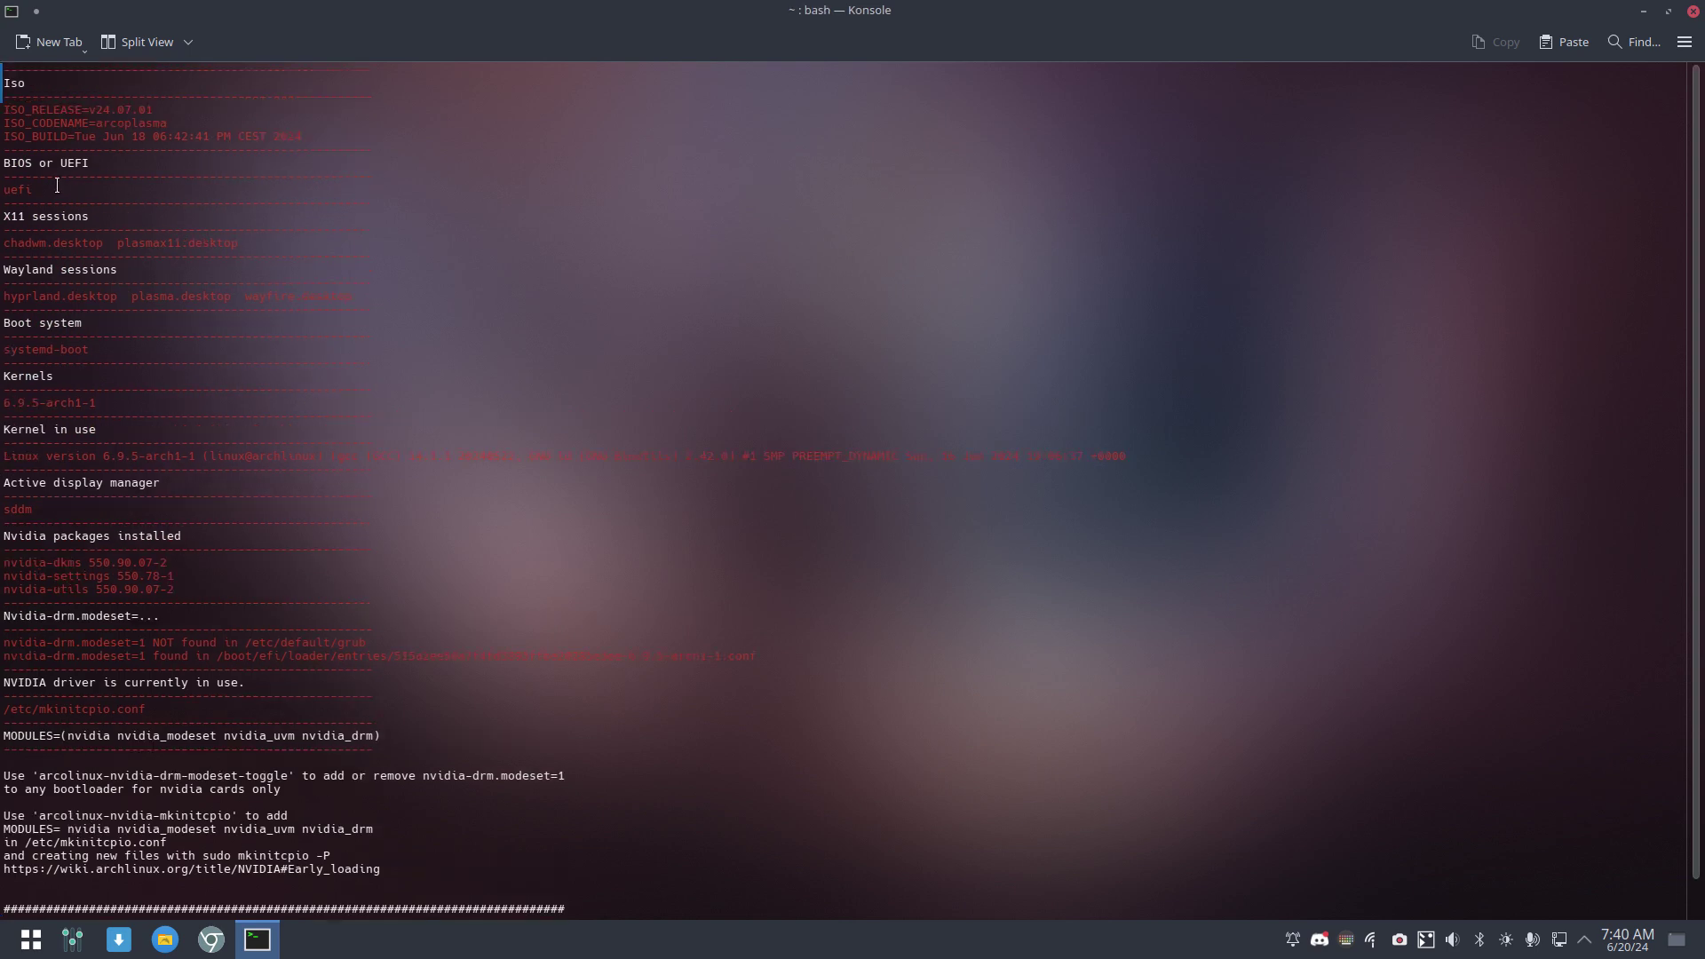
drag(53, 190, 0, 197)
Highlight the chadwm, plasmax11, hyprland, plasma, wayfire sessions, systemd-boot, sddm and Nvidia packages
double_click(54, 242)
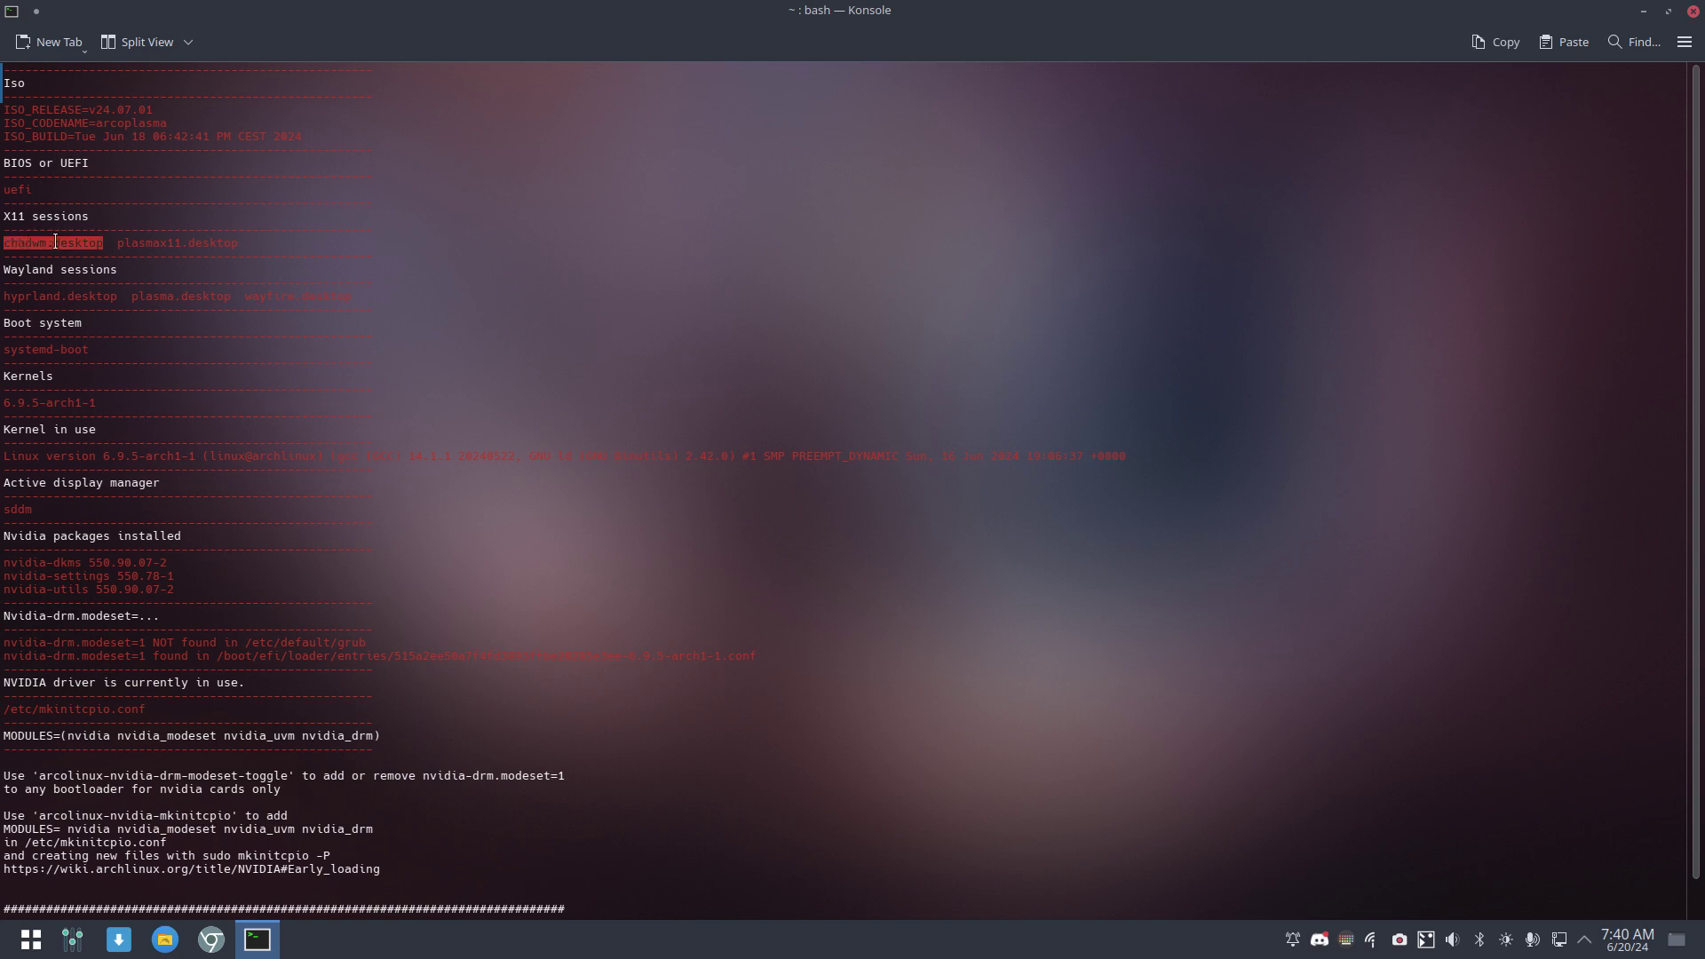
double_click(165, 244)
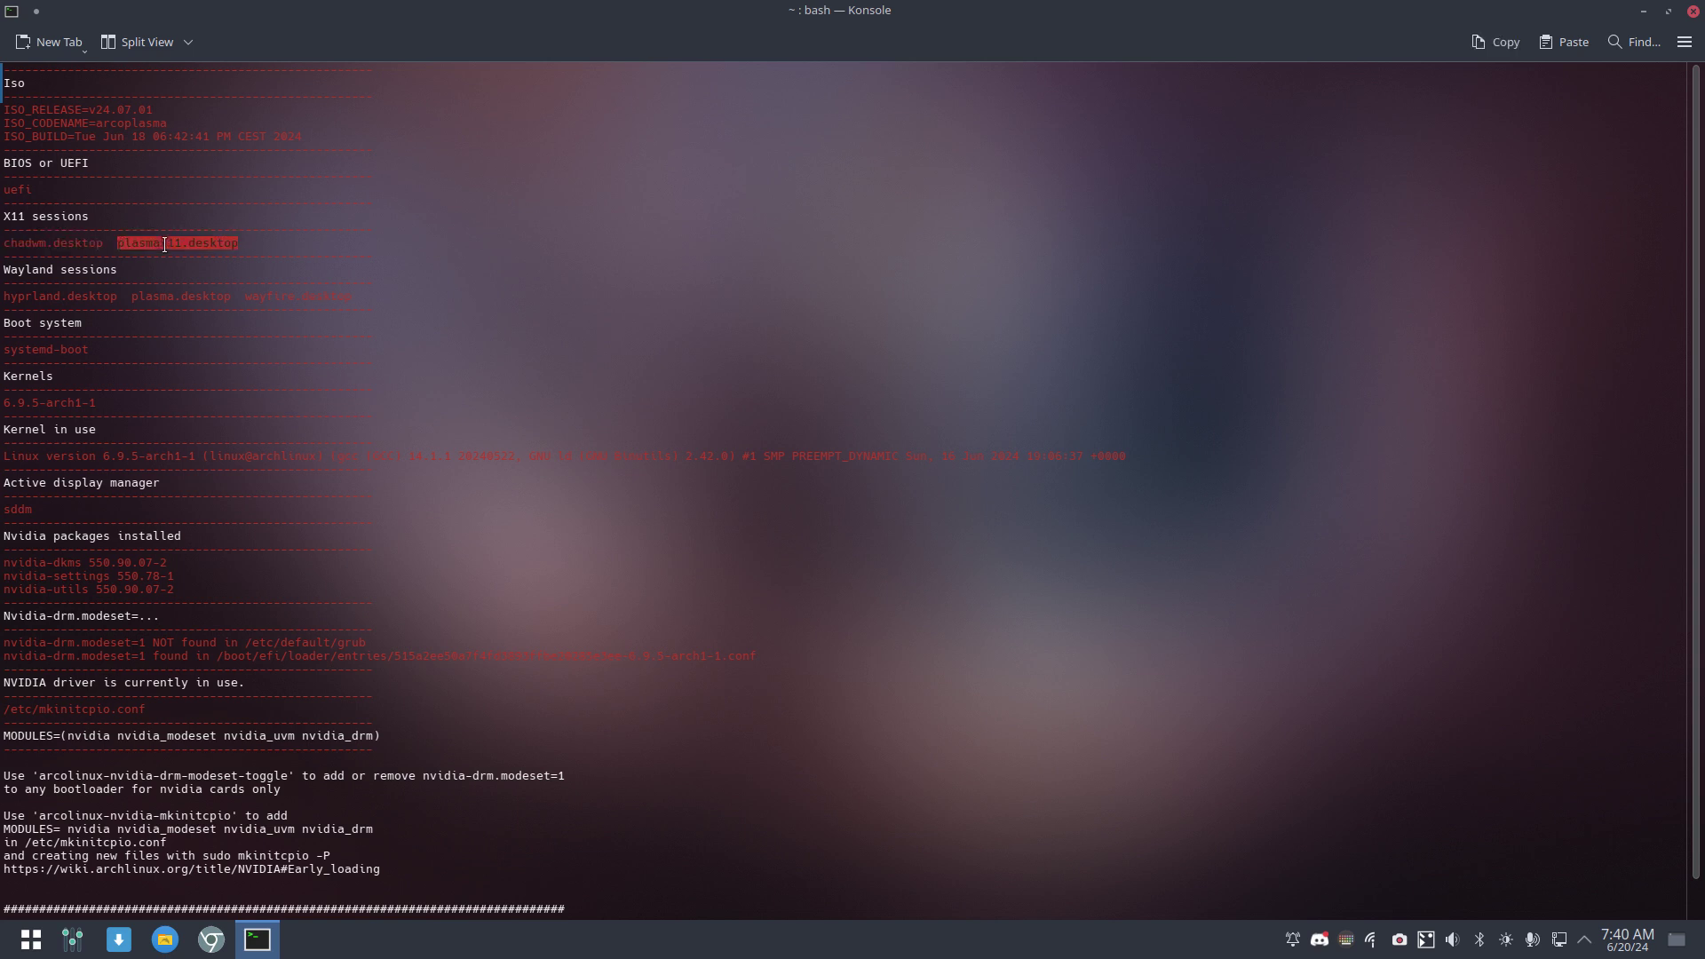
double_click(32, 296)
double_click(157, 298)
click(226, 308)
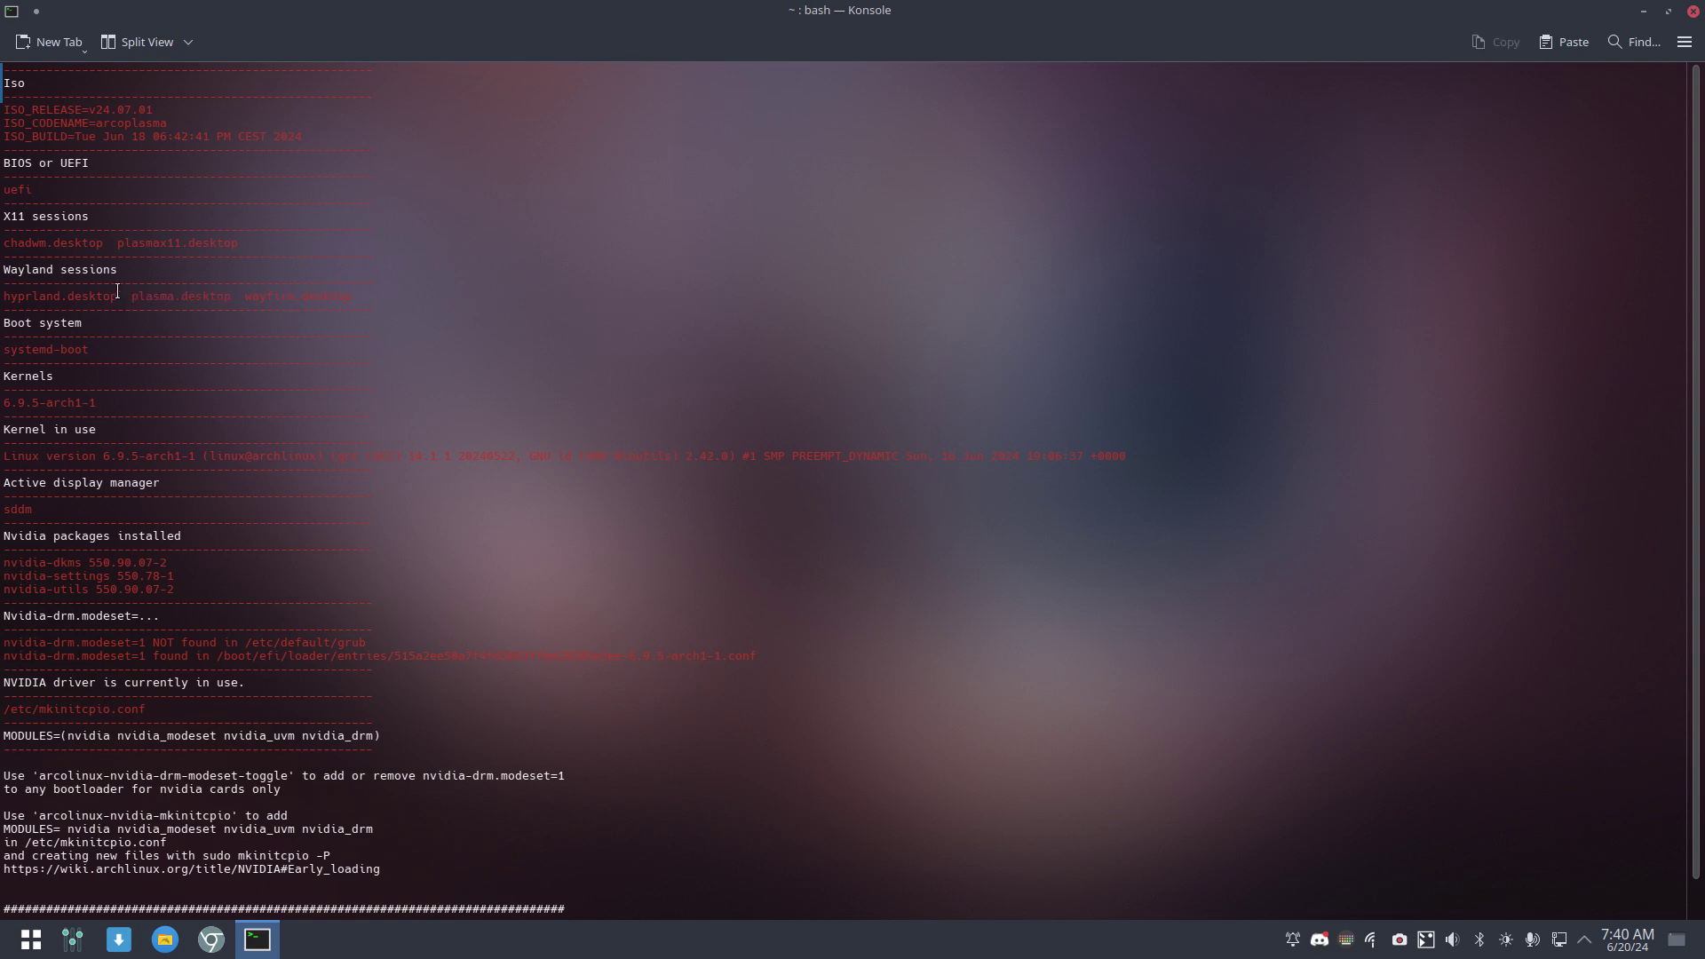
double_click(271, 297)
double_click(65, 349)
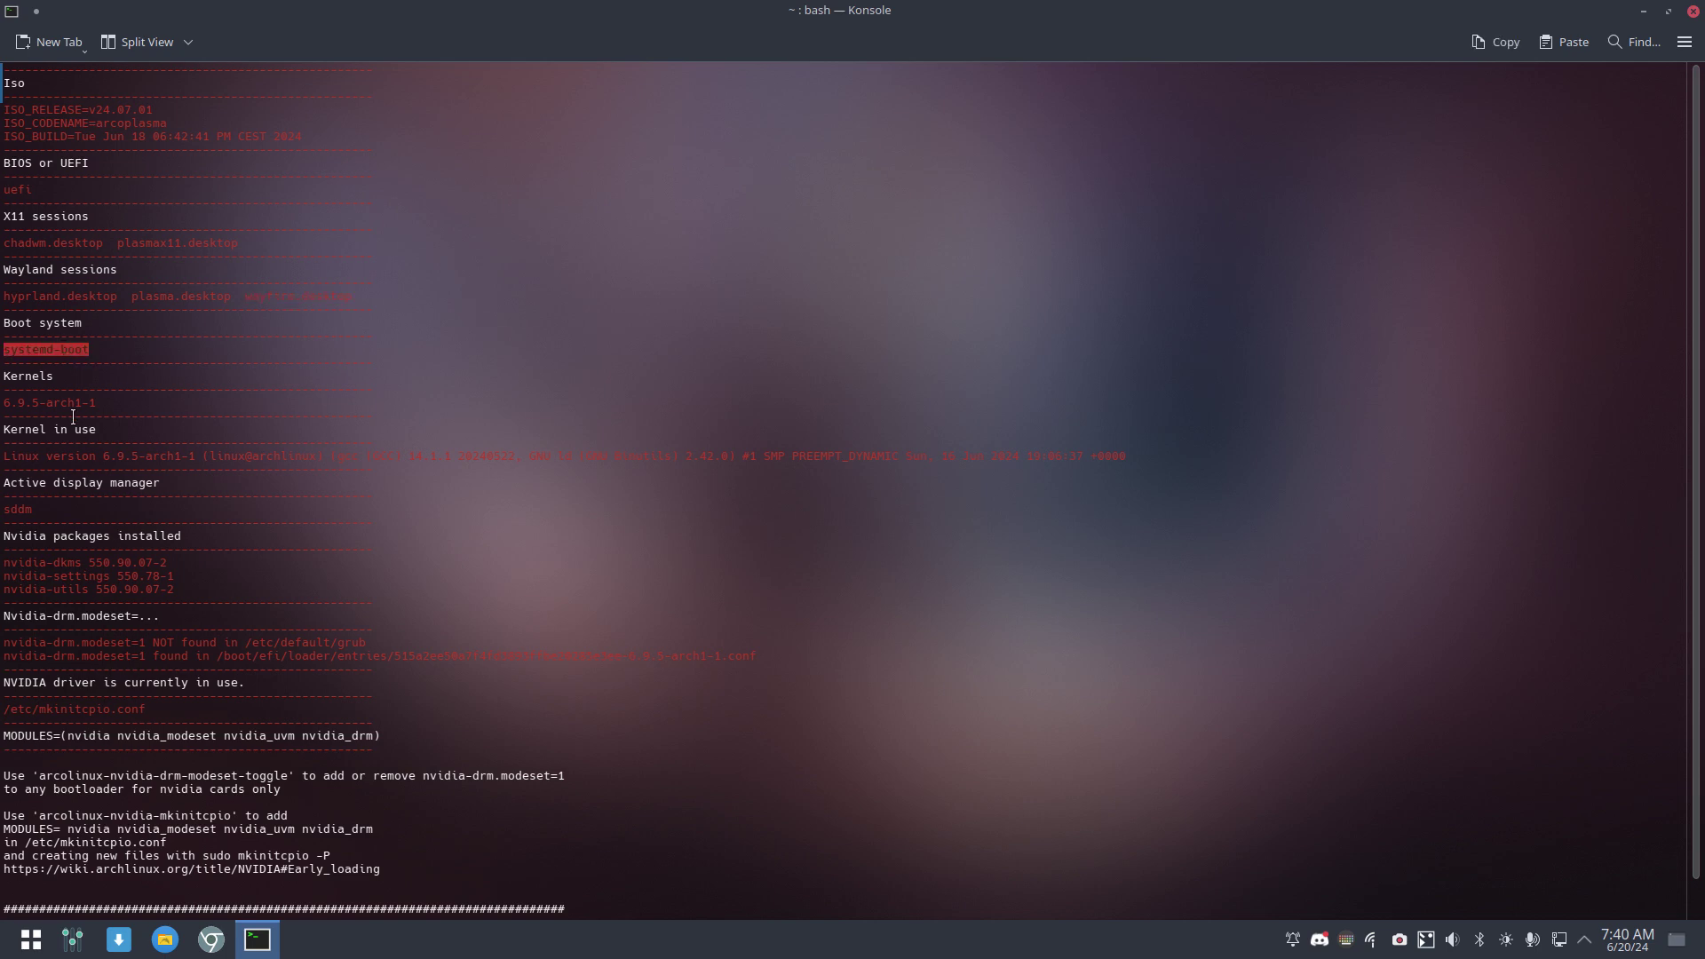
double_click(24, 509)
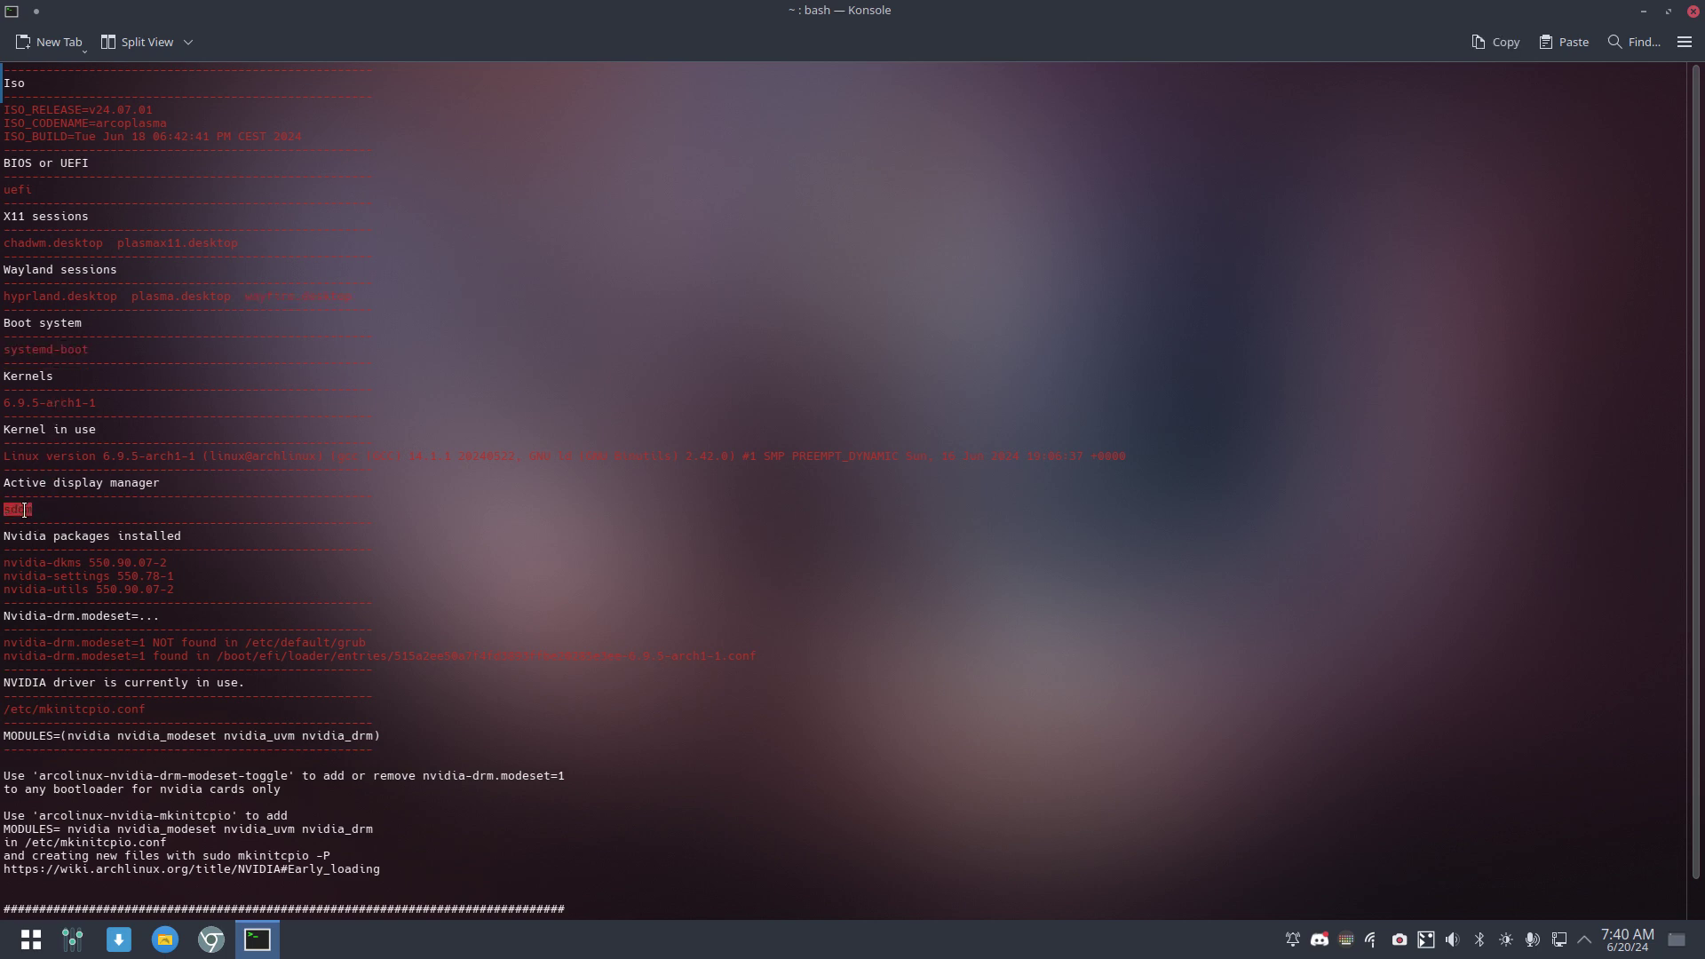
drag(169, 597, 5, 551)
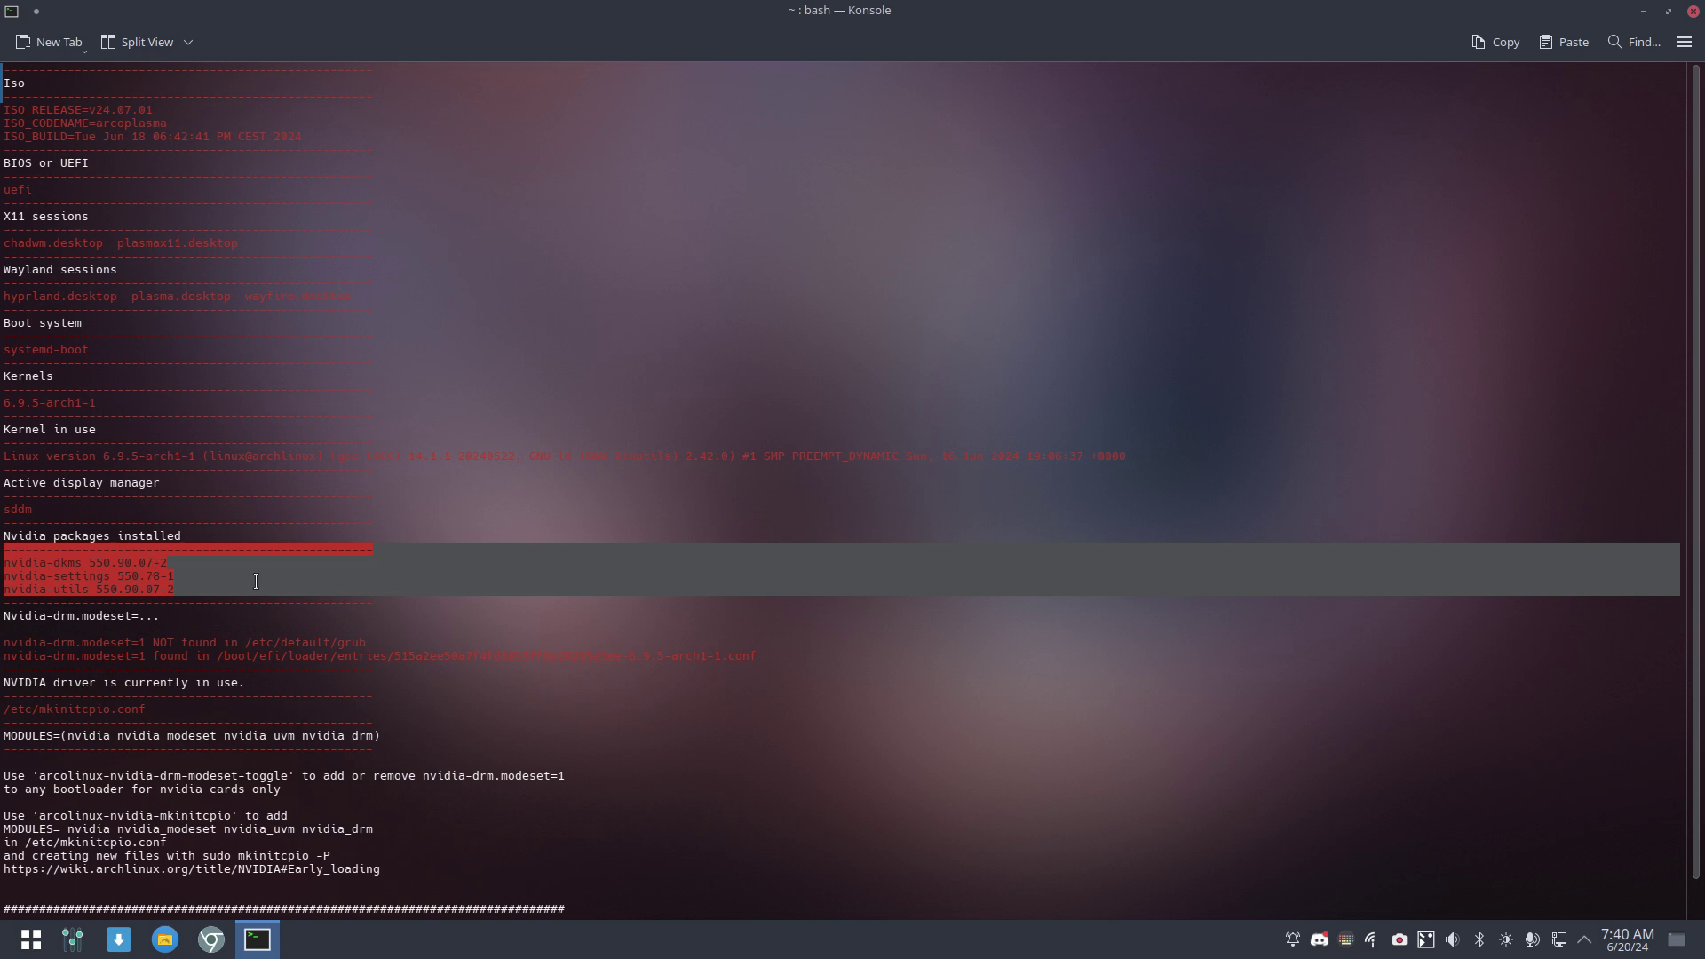
Check the BIOS date with howold in a second terminal, then close it
key(ctrl+alt+t)
text(howold)
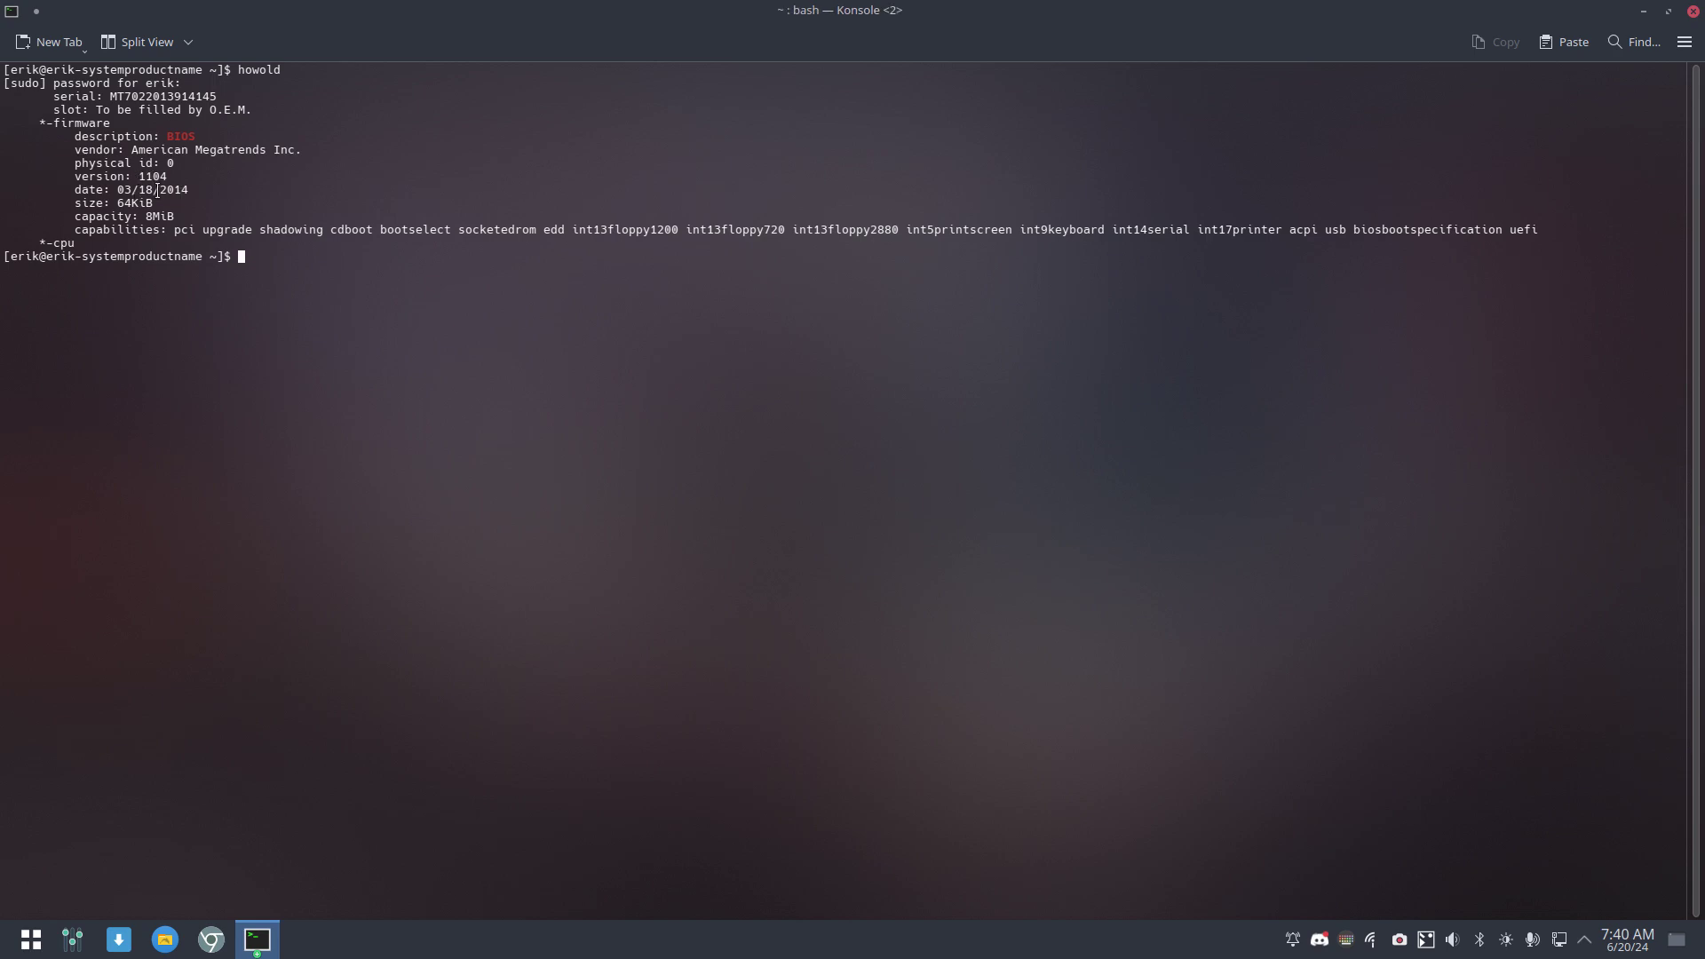
drag(157, 191, 203, 191)
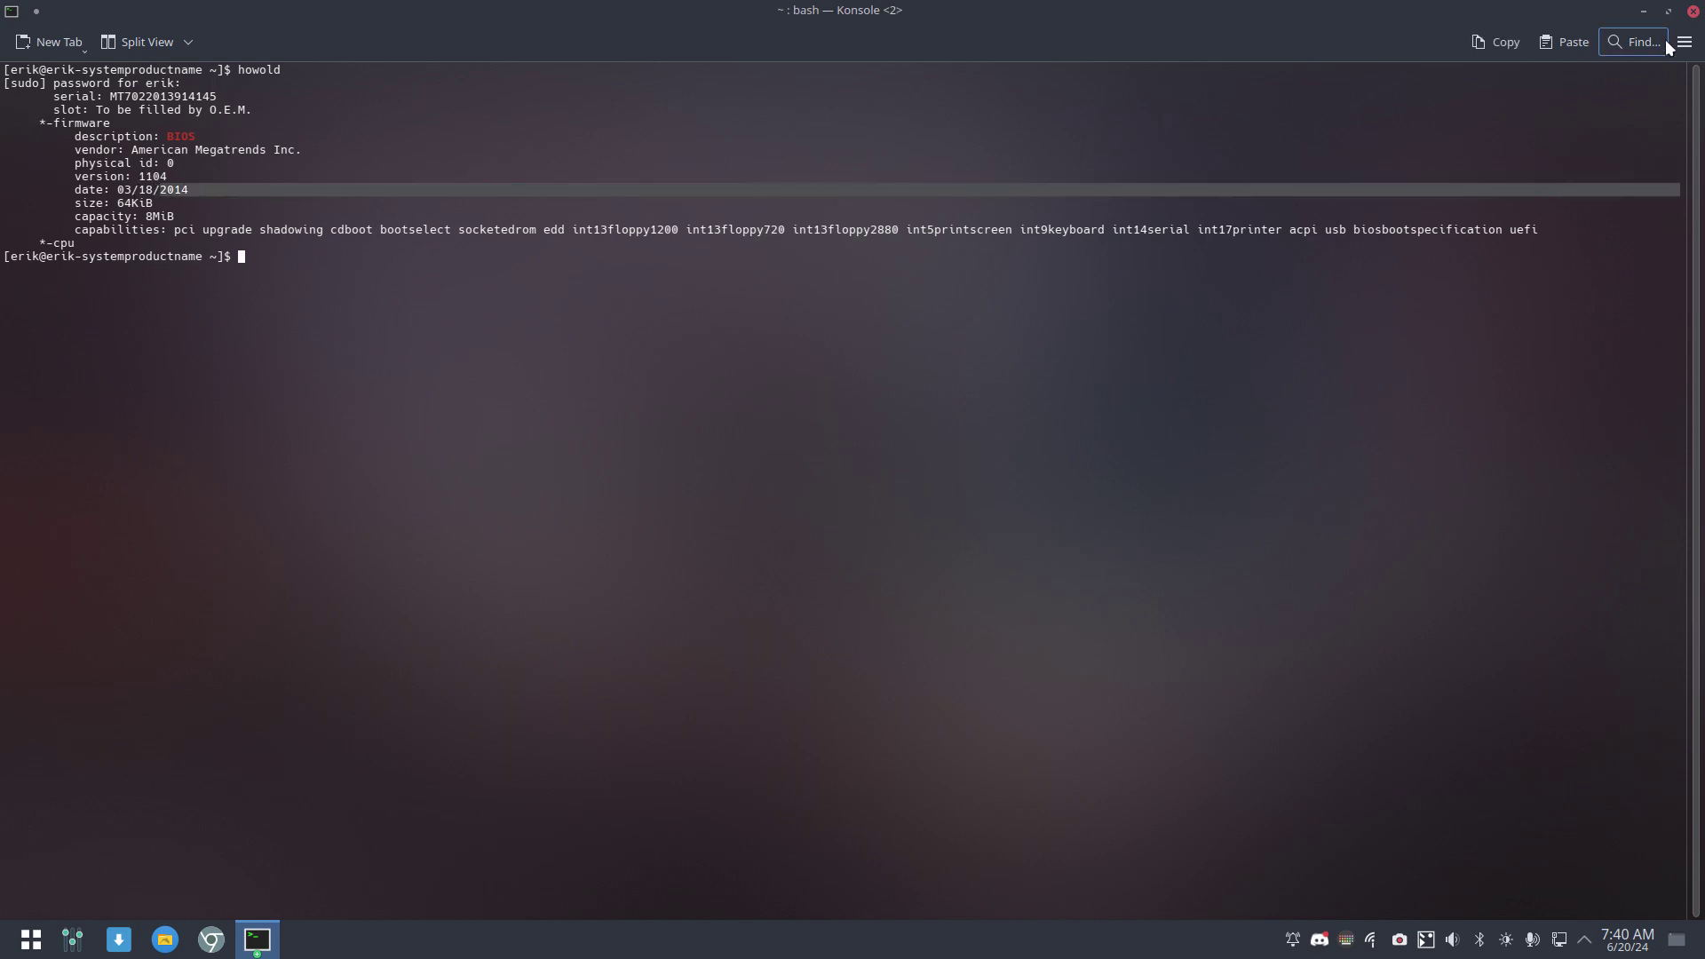
click(1693, 11)
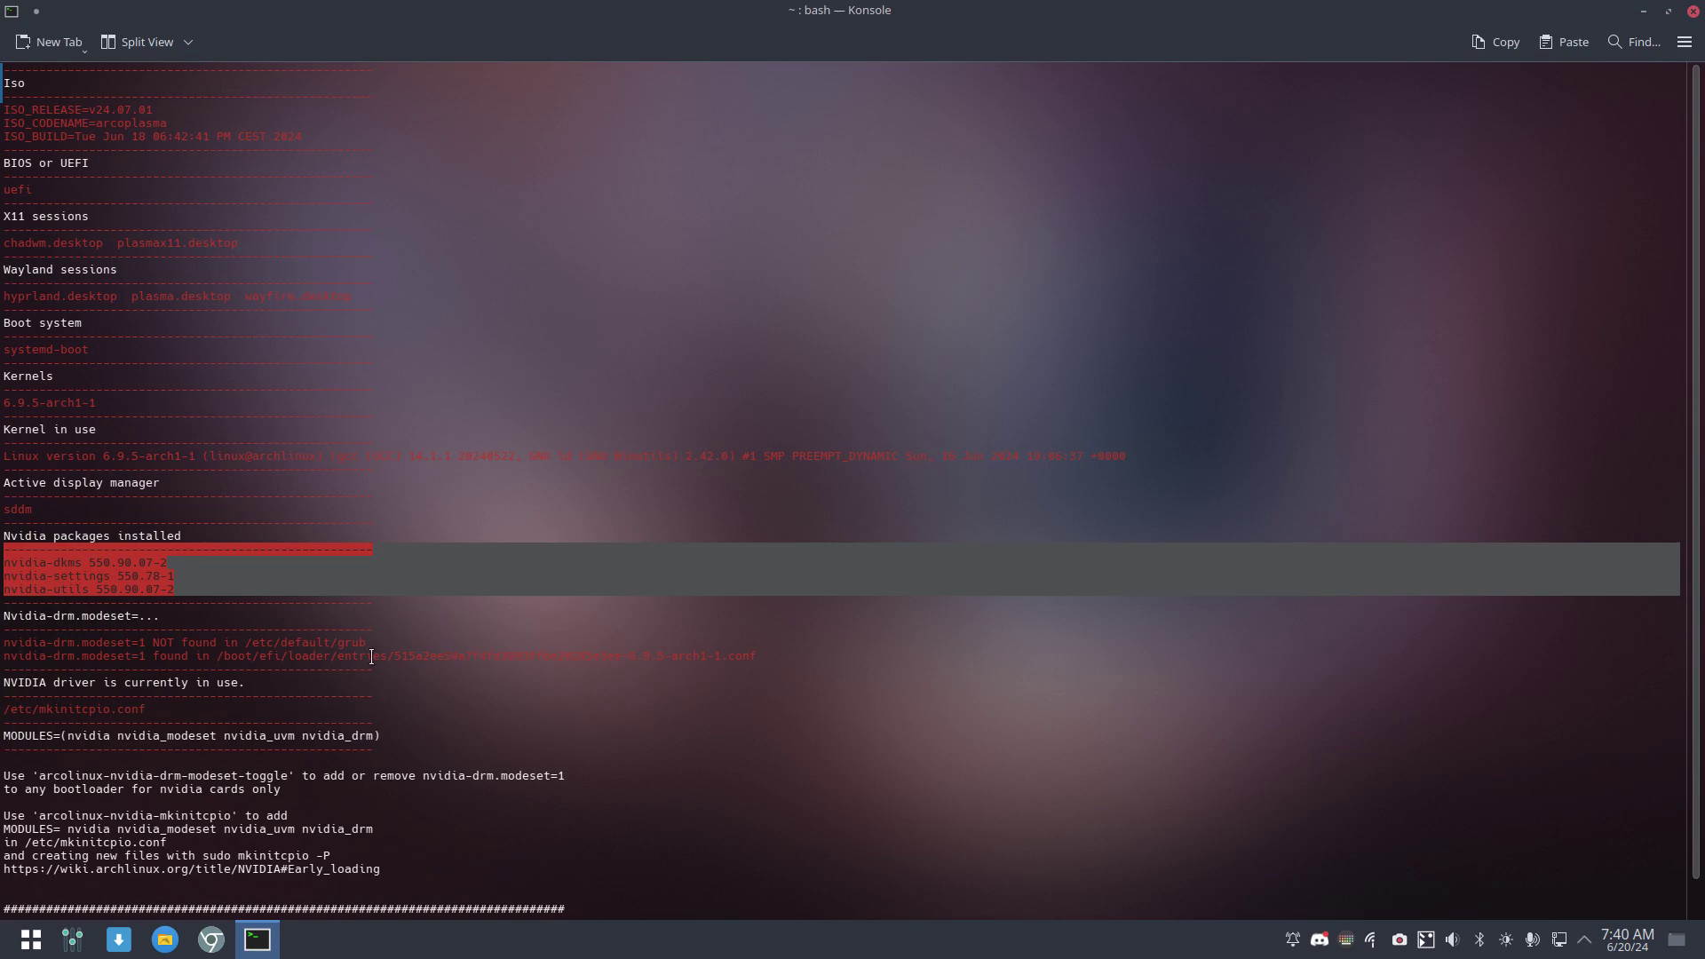
Review the modeset note and boot loader entry path, then close the remaining terminal
drag(34, 619, 212, 643)
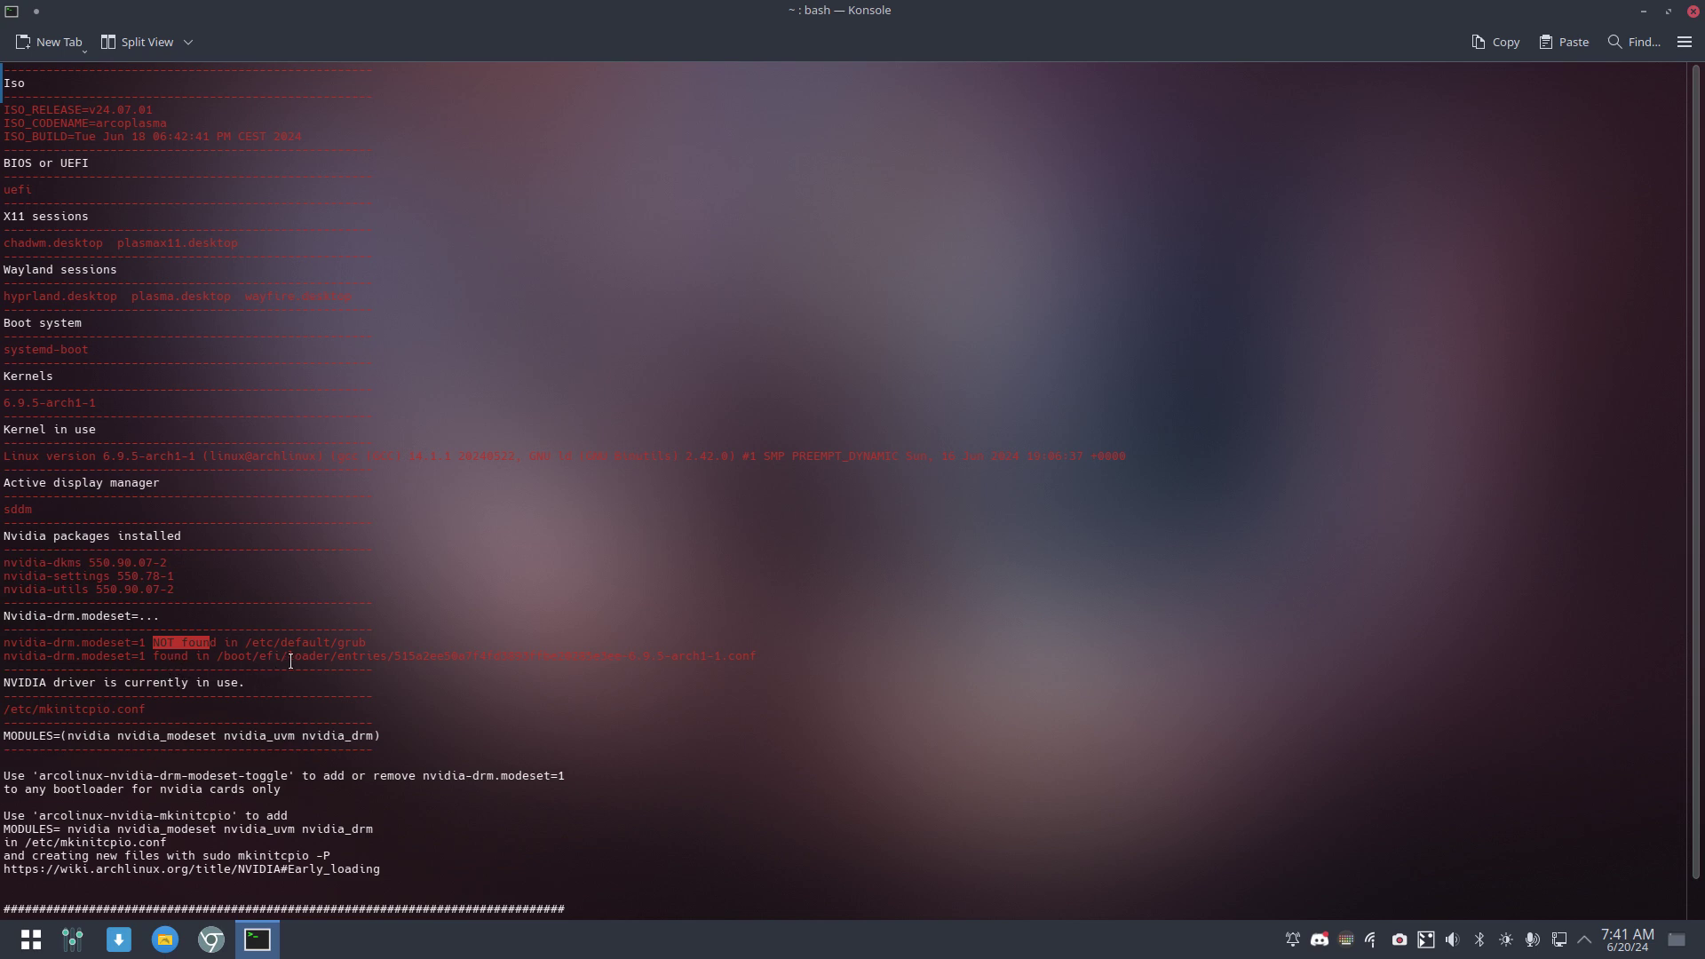
drag(465, 657, 773, 674)
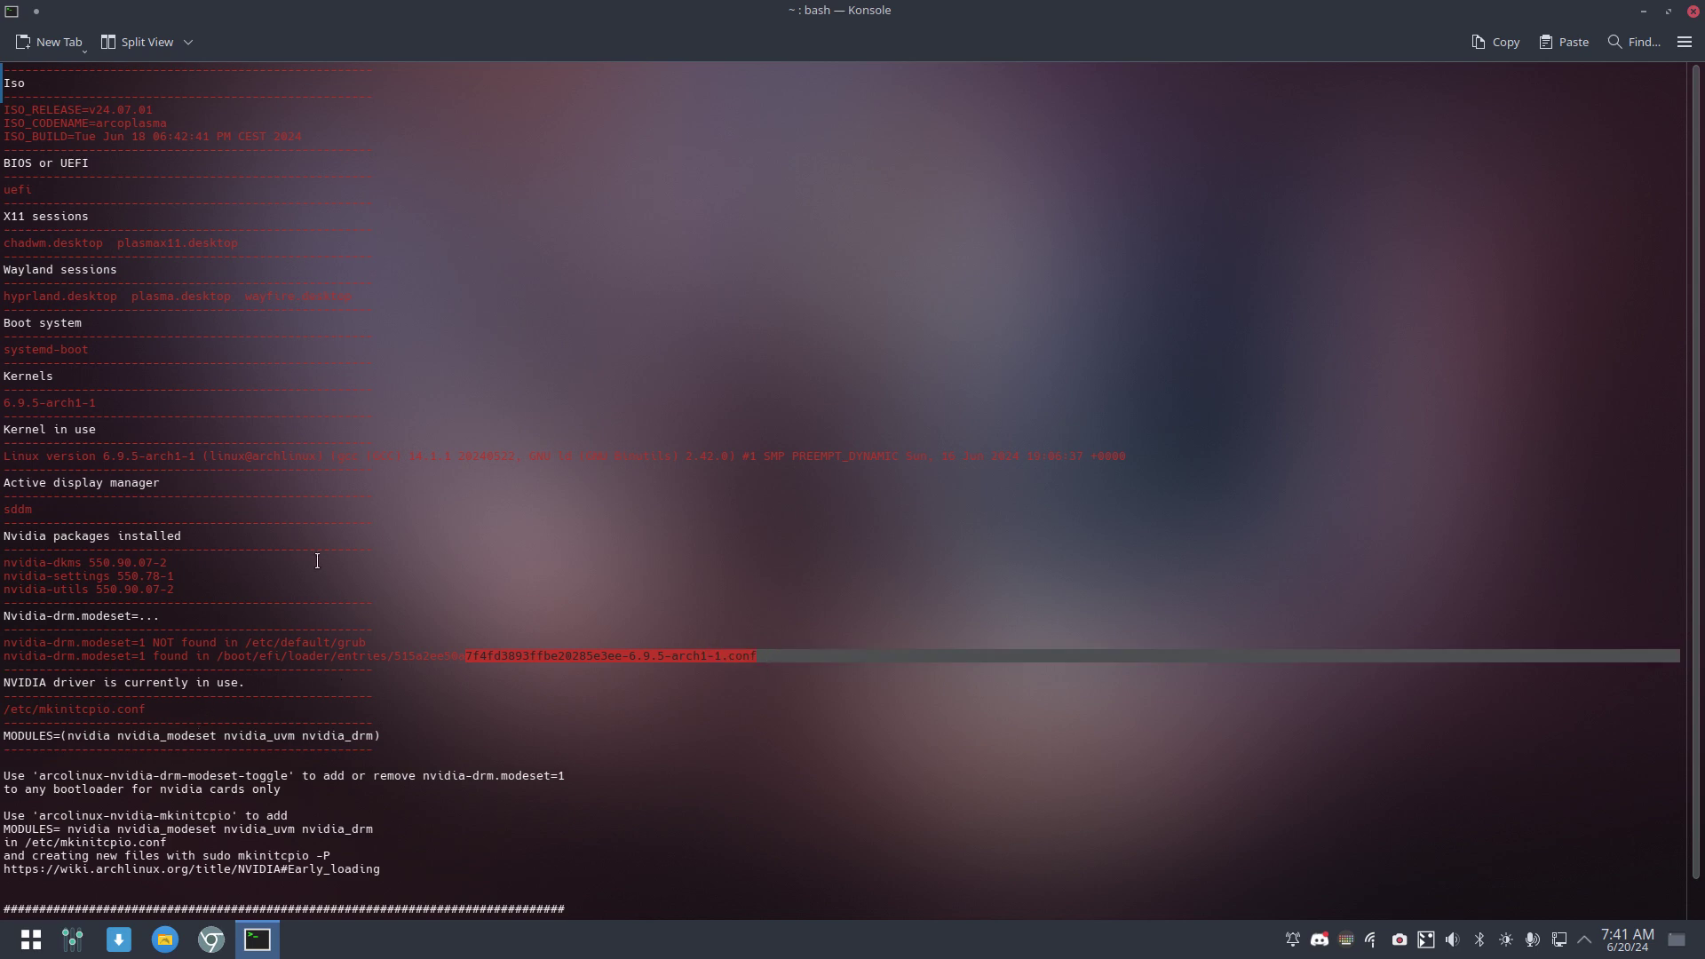
click(1693, 11)
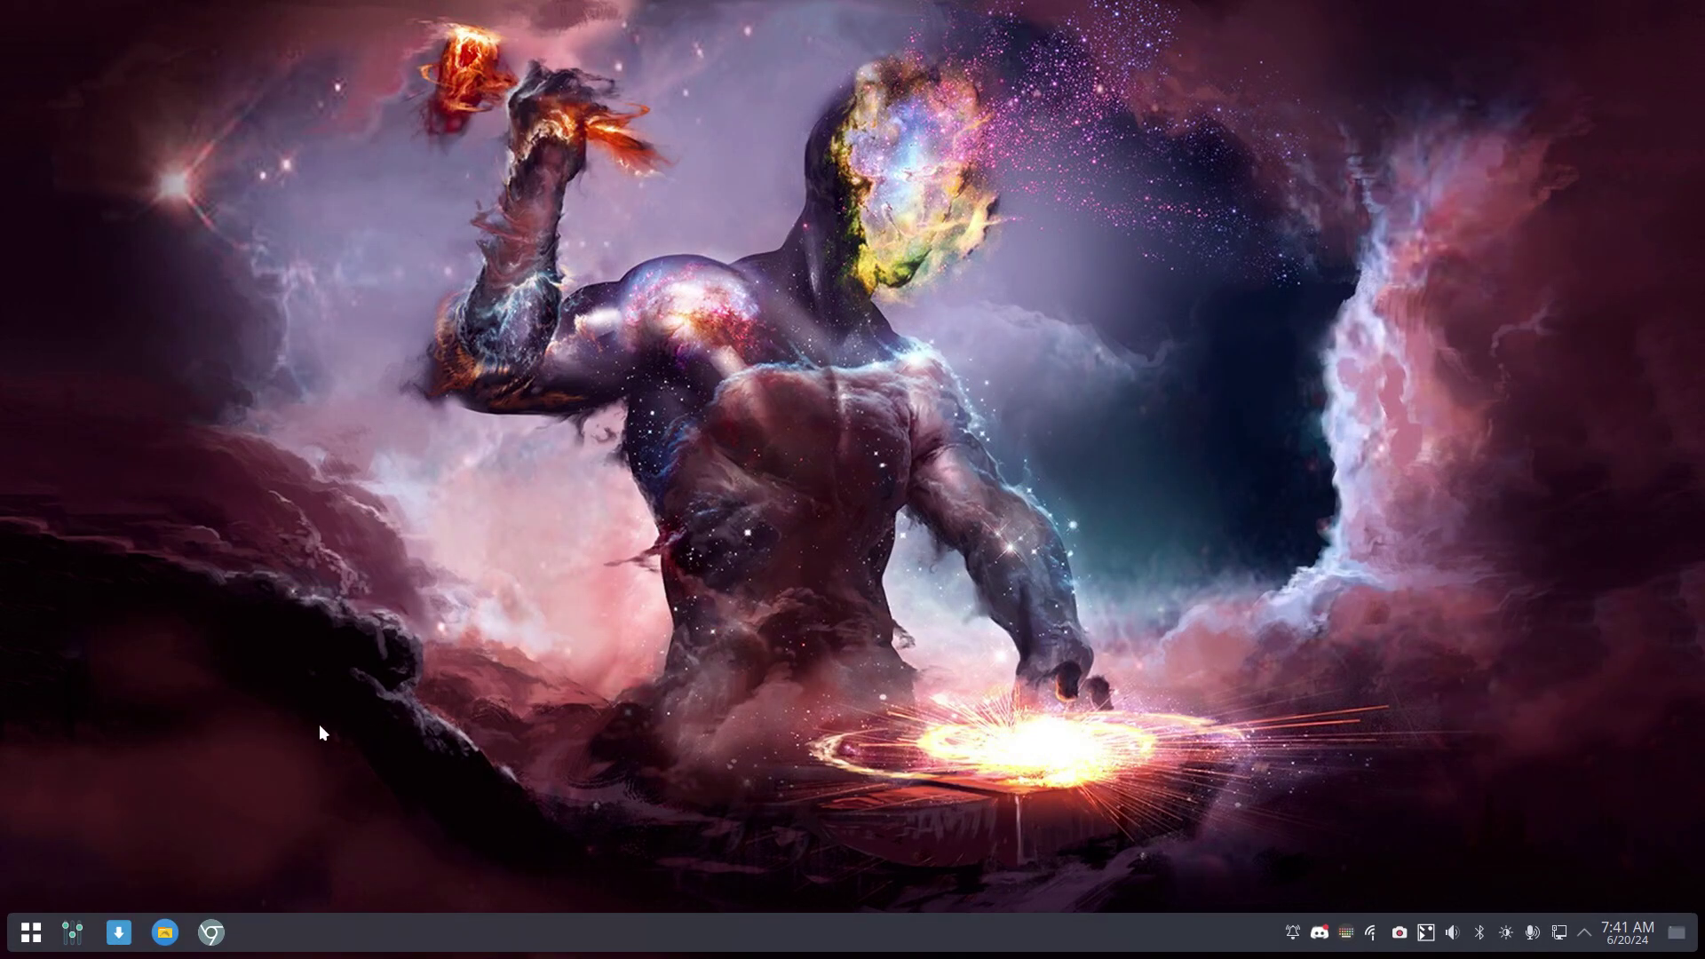
Open Dolphin, browse to DATA/arcolinux-nemesis/Personal, and move the window up-left
key(super+e)
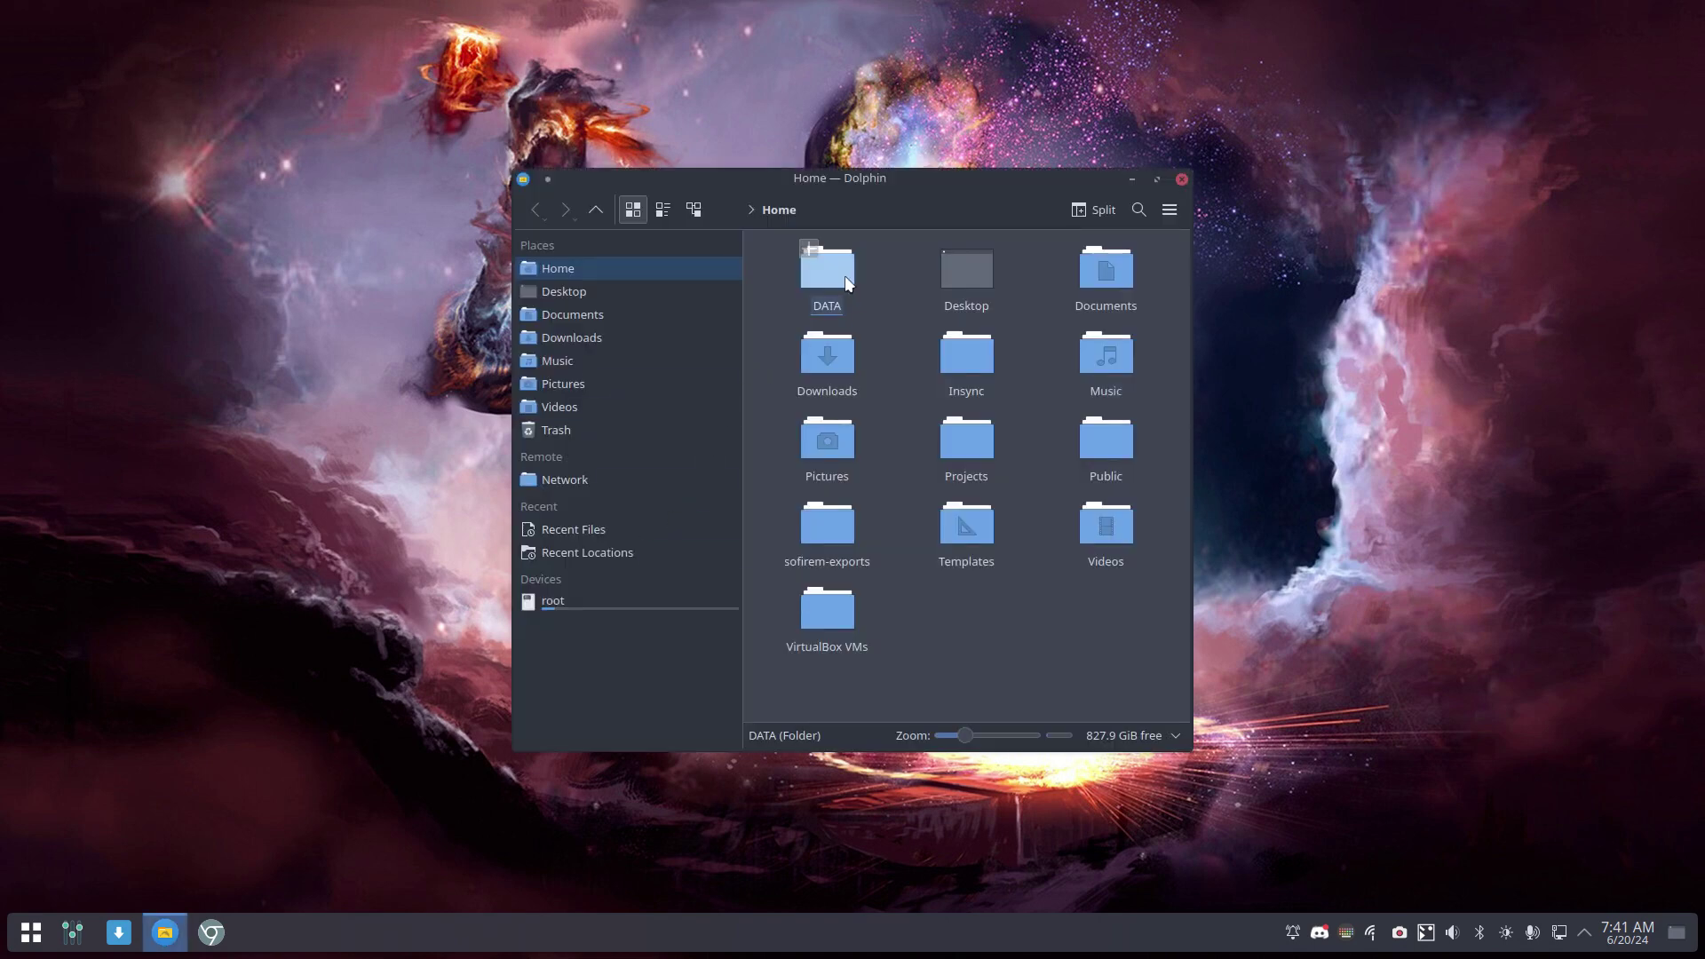
key(ctrl+alt+t)
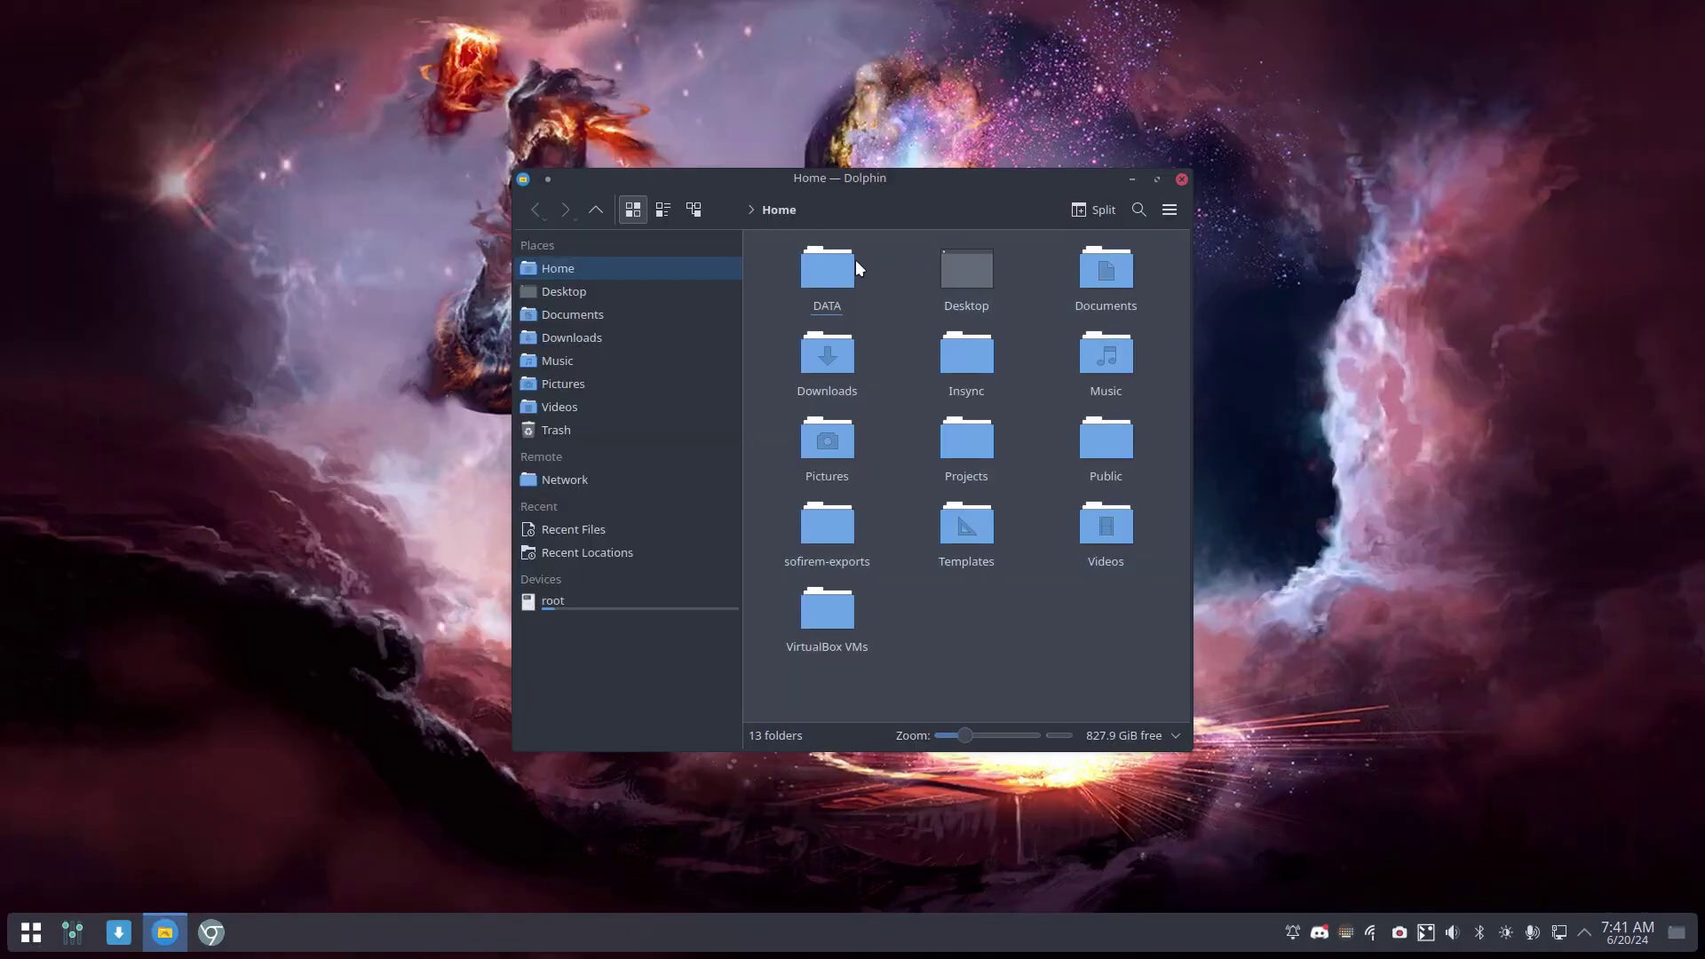
double_click(834, 268)
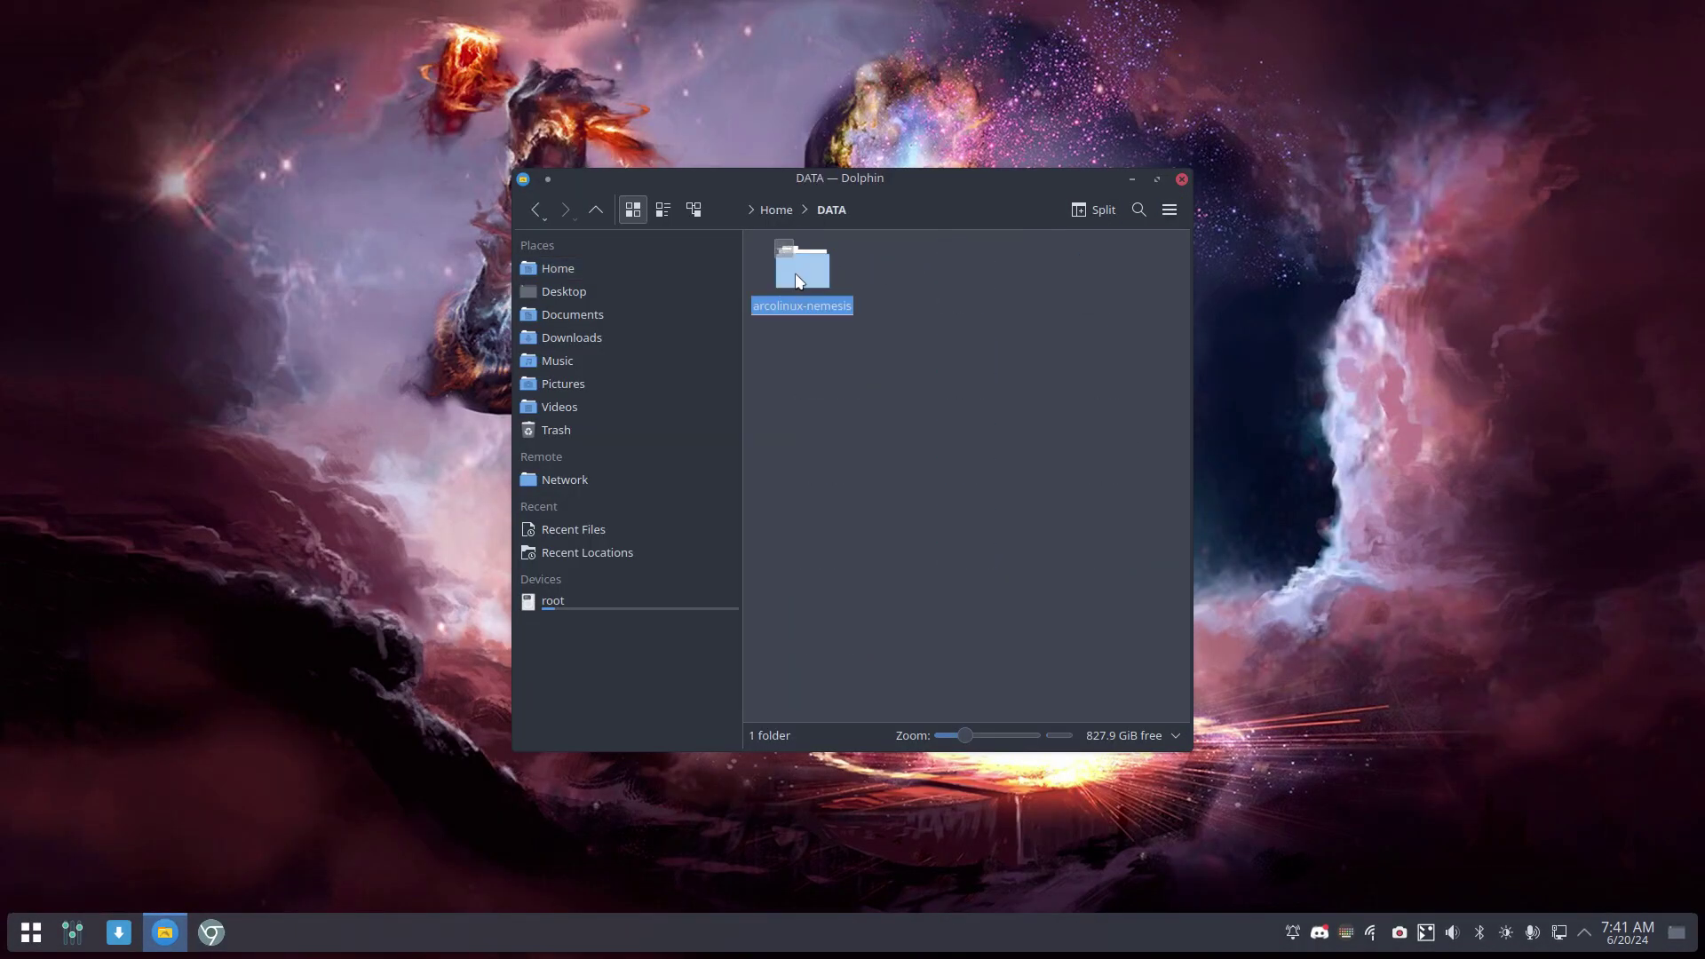
double_click(797, 281)
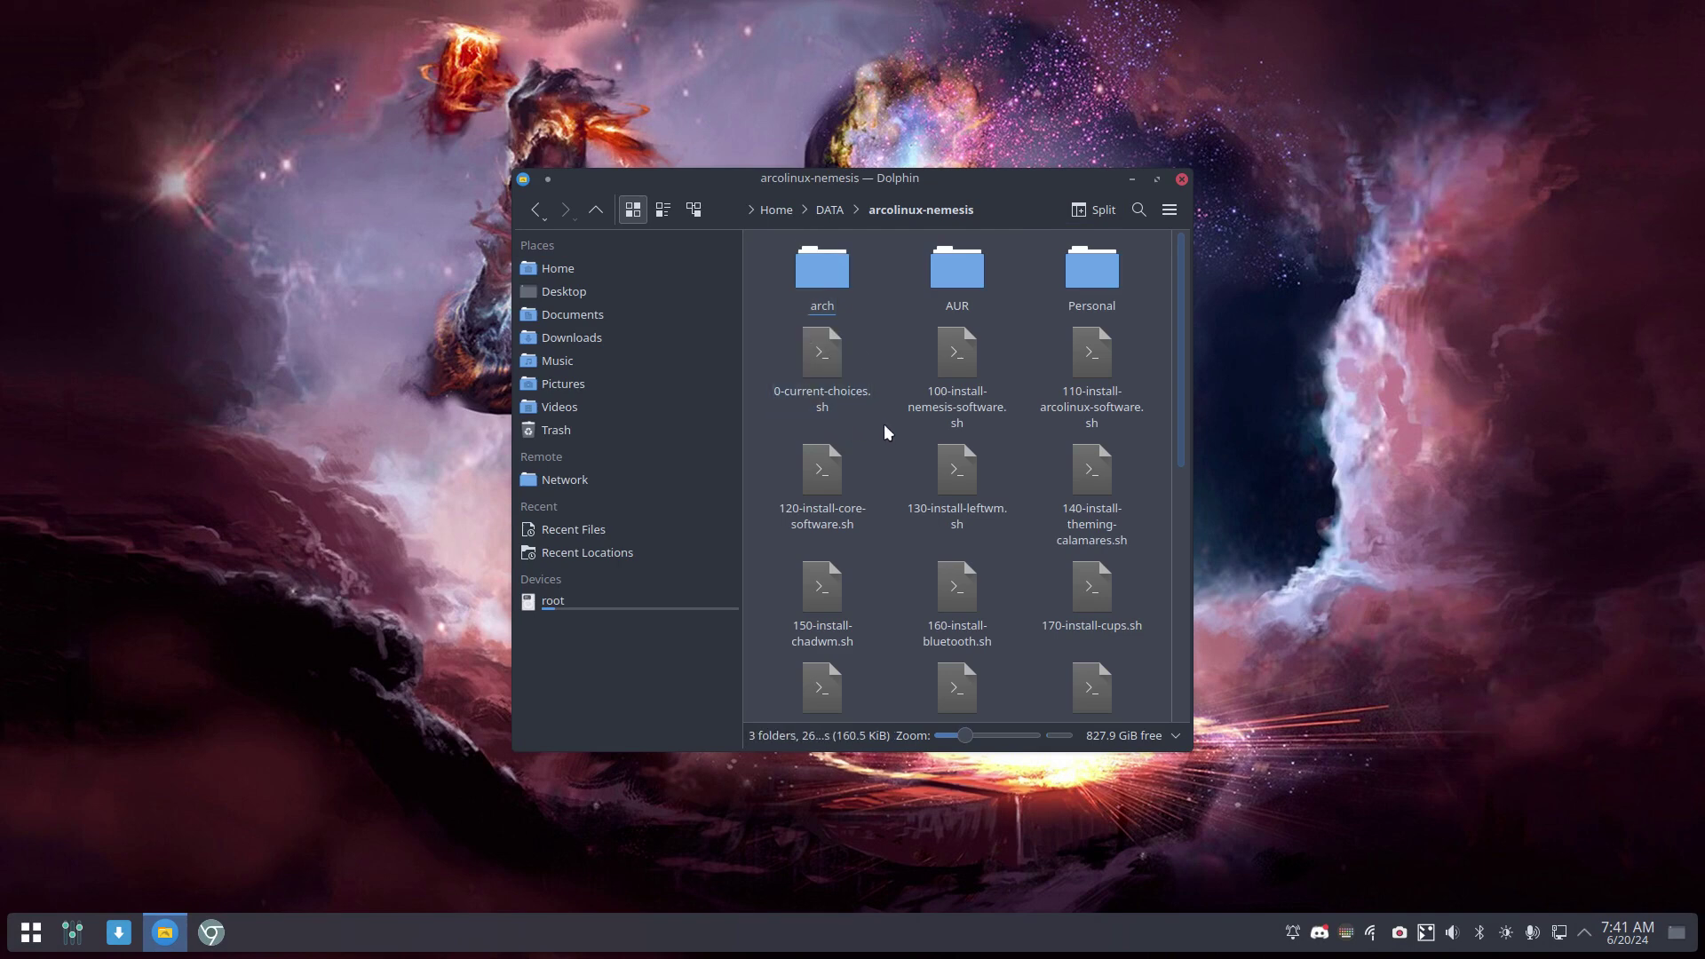
click(830, 367)
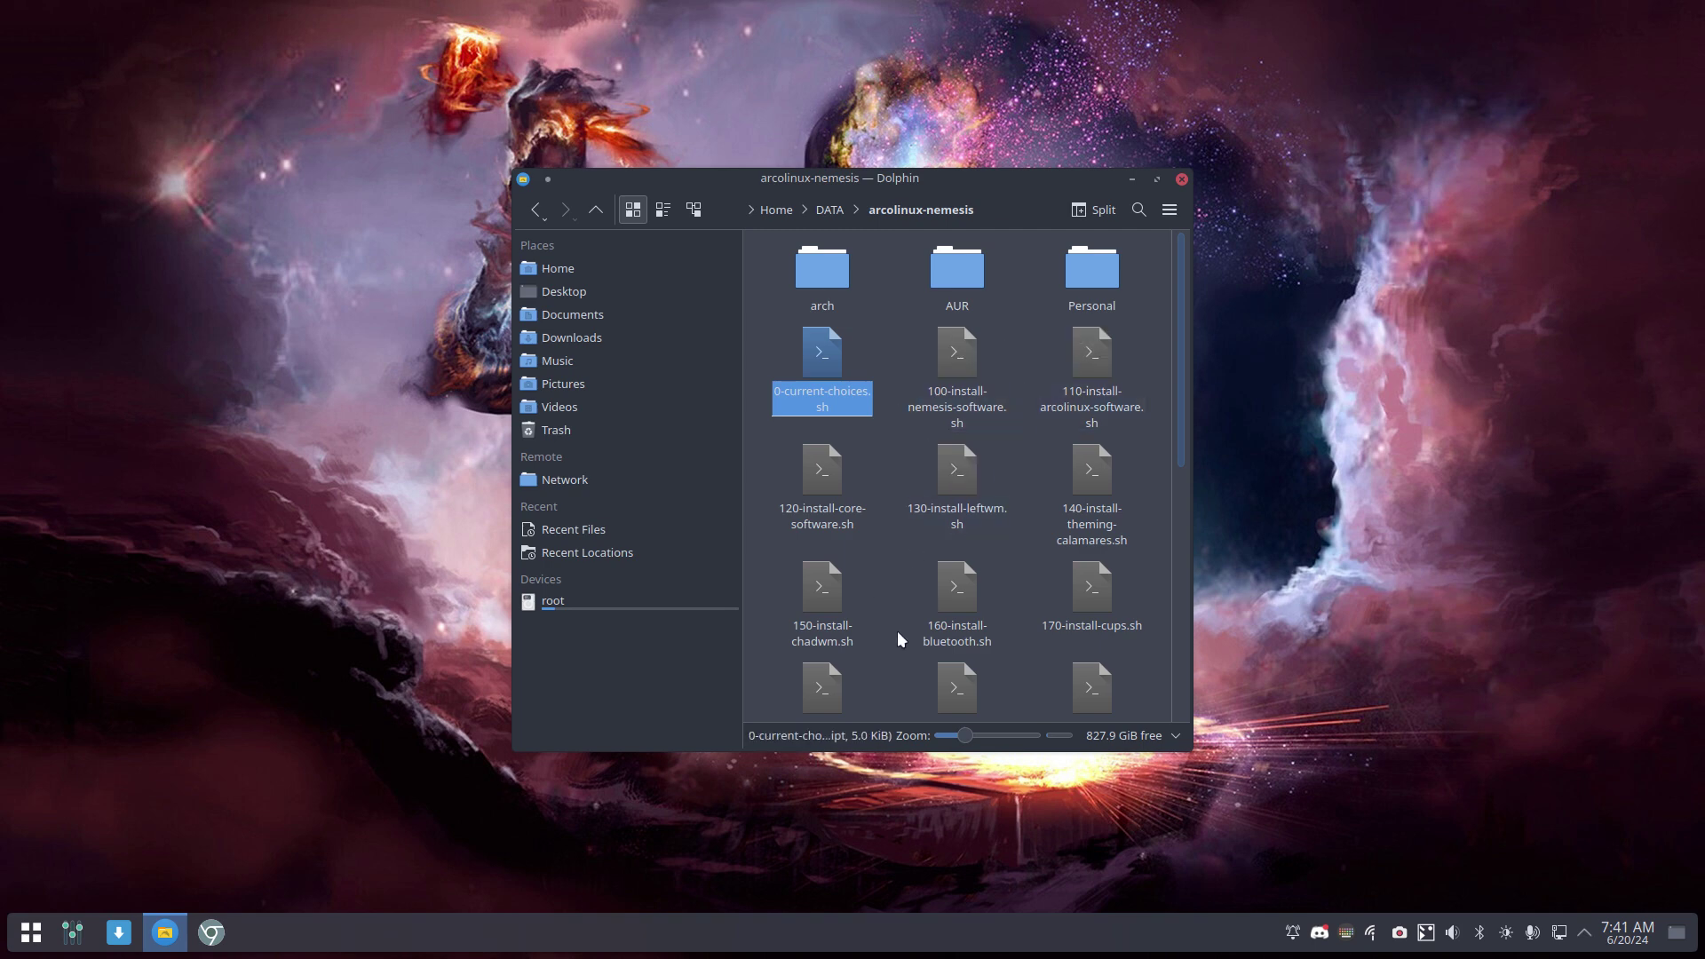
double_click(1101, 266)
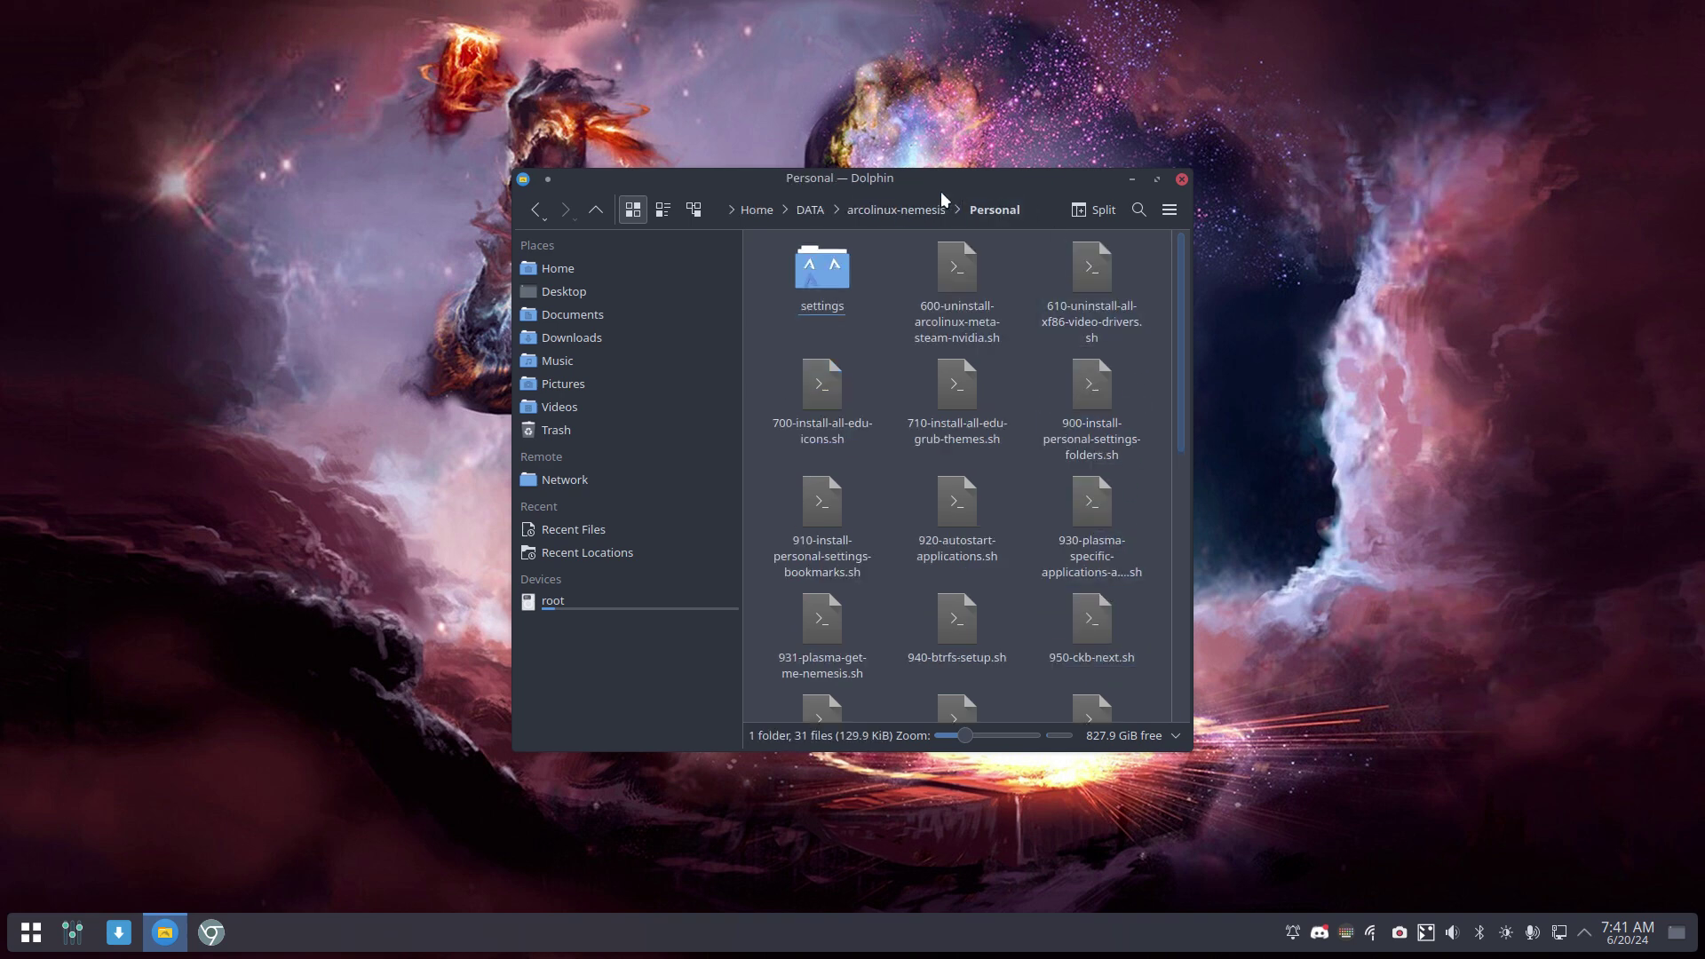
drag(940, 190, 861, 71)
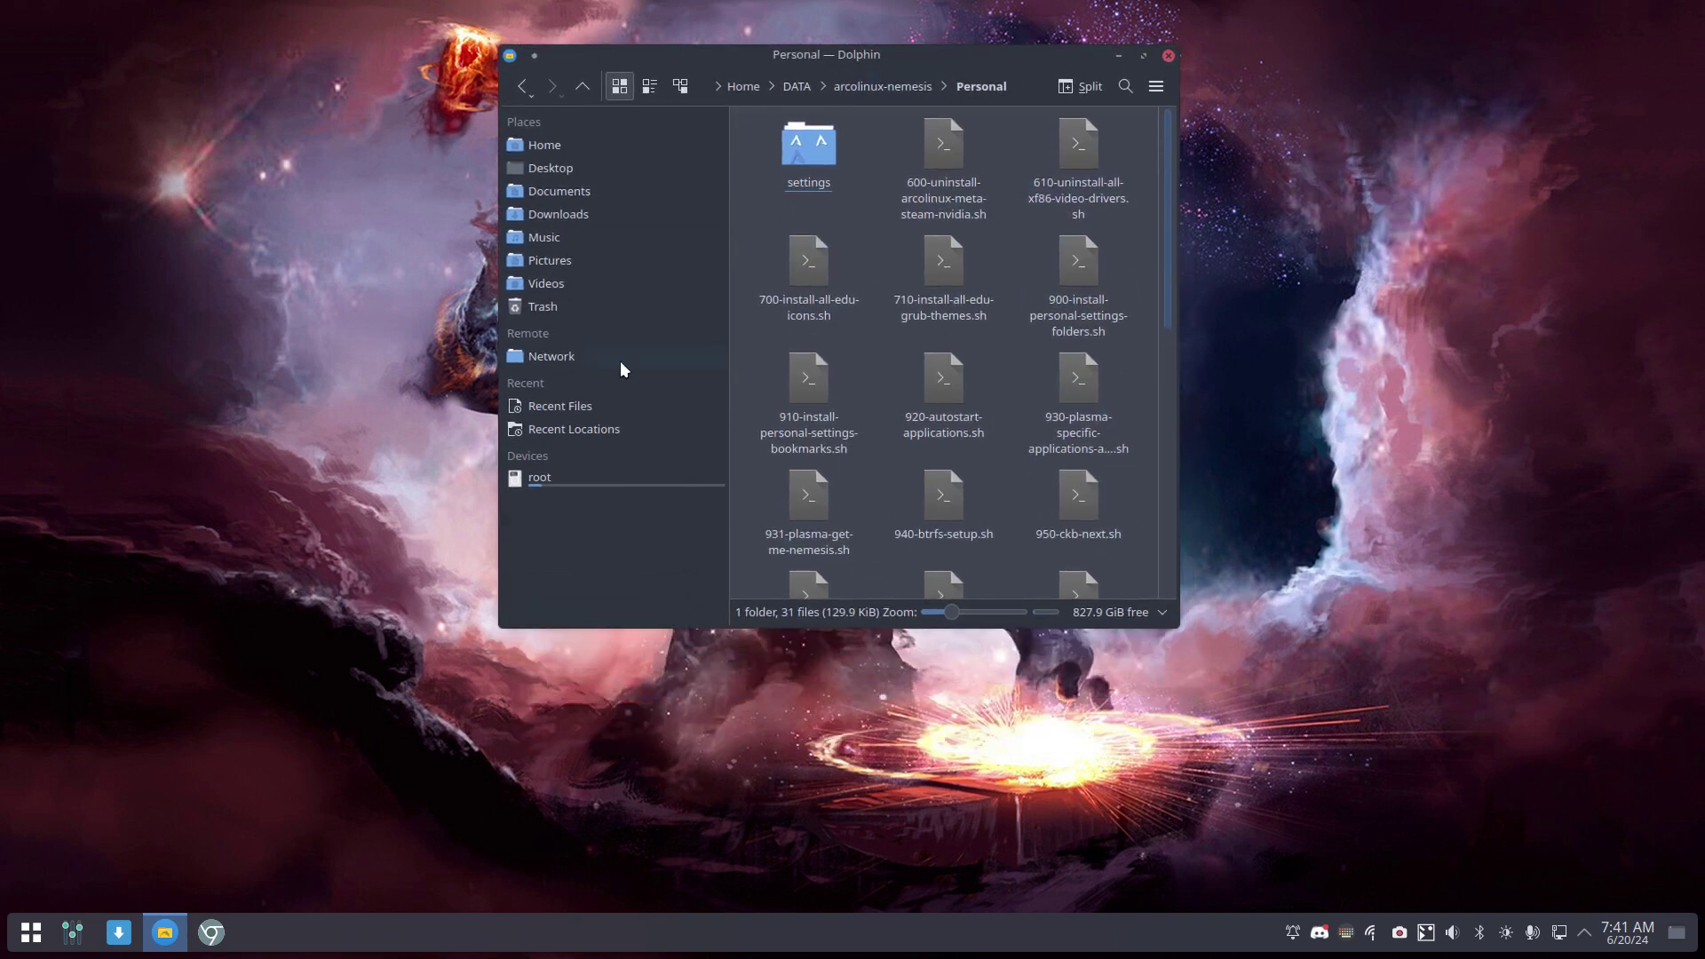
Open and dismiss a new terminal's options menu, then close the terminal and Dolphin
key(ctrl+alt+t)
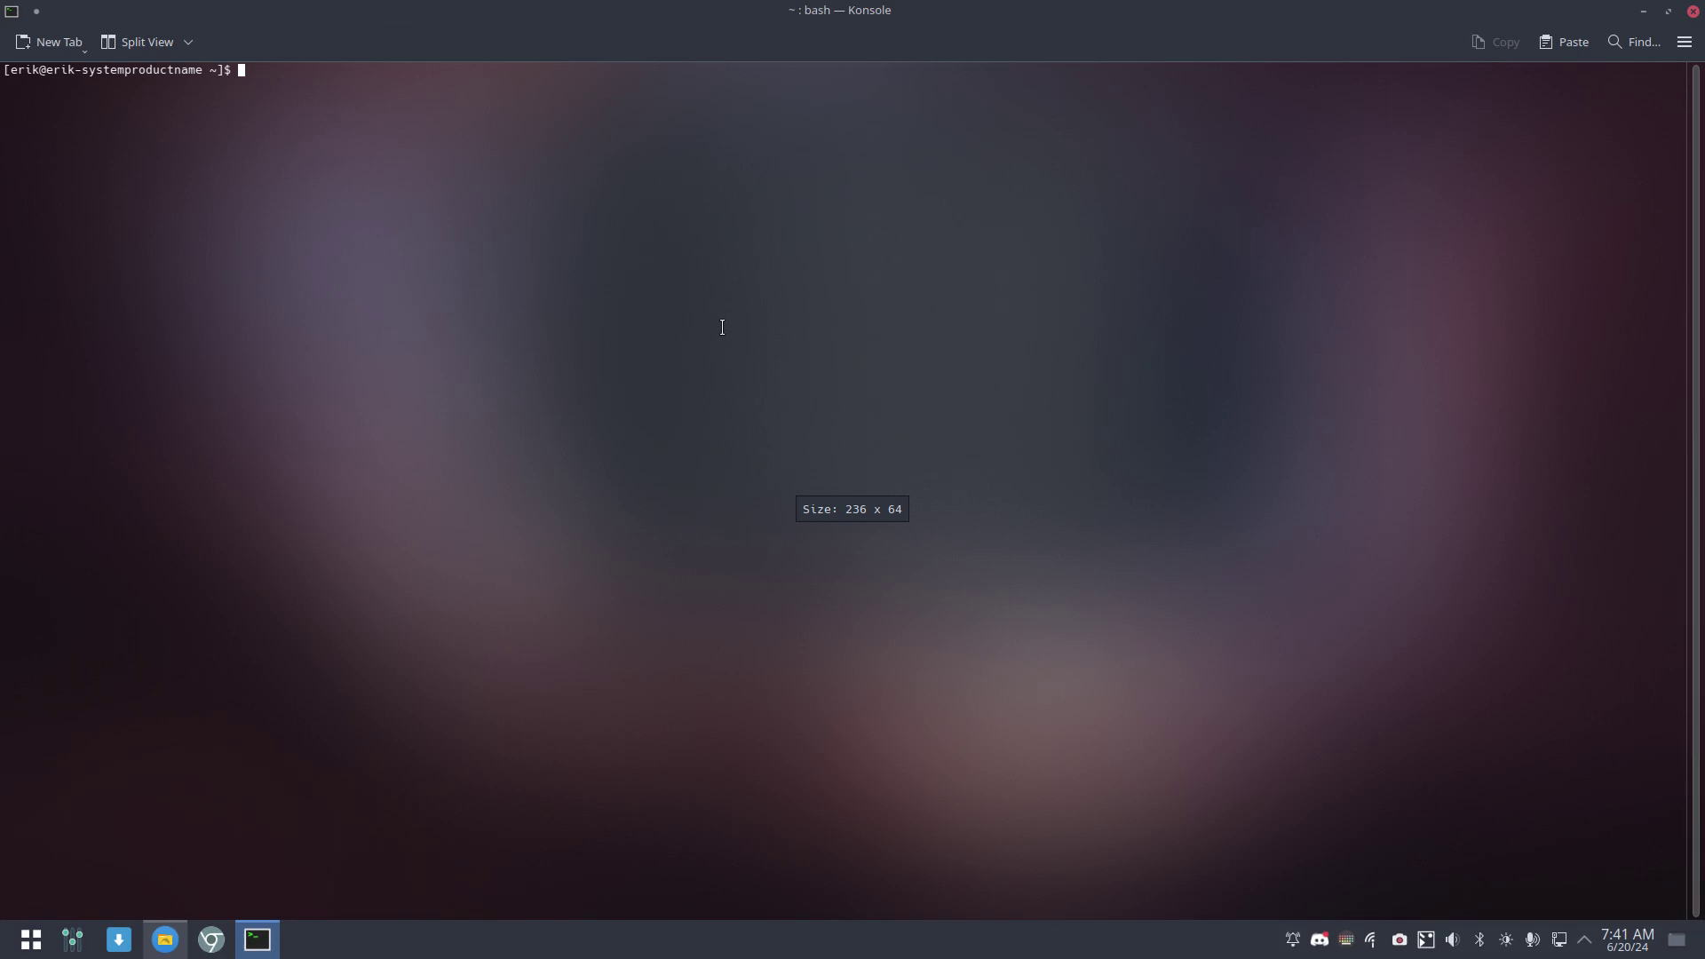
drag(832, 39, 673, 145)
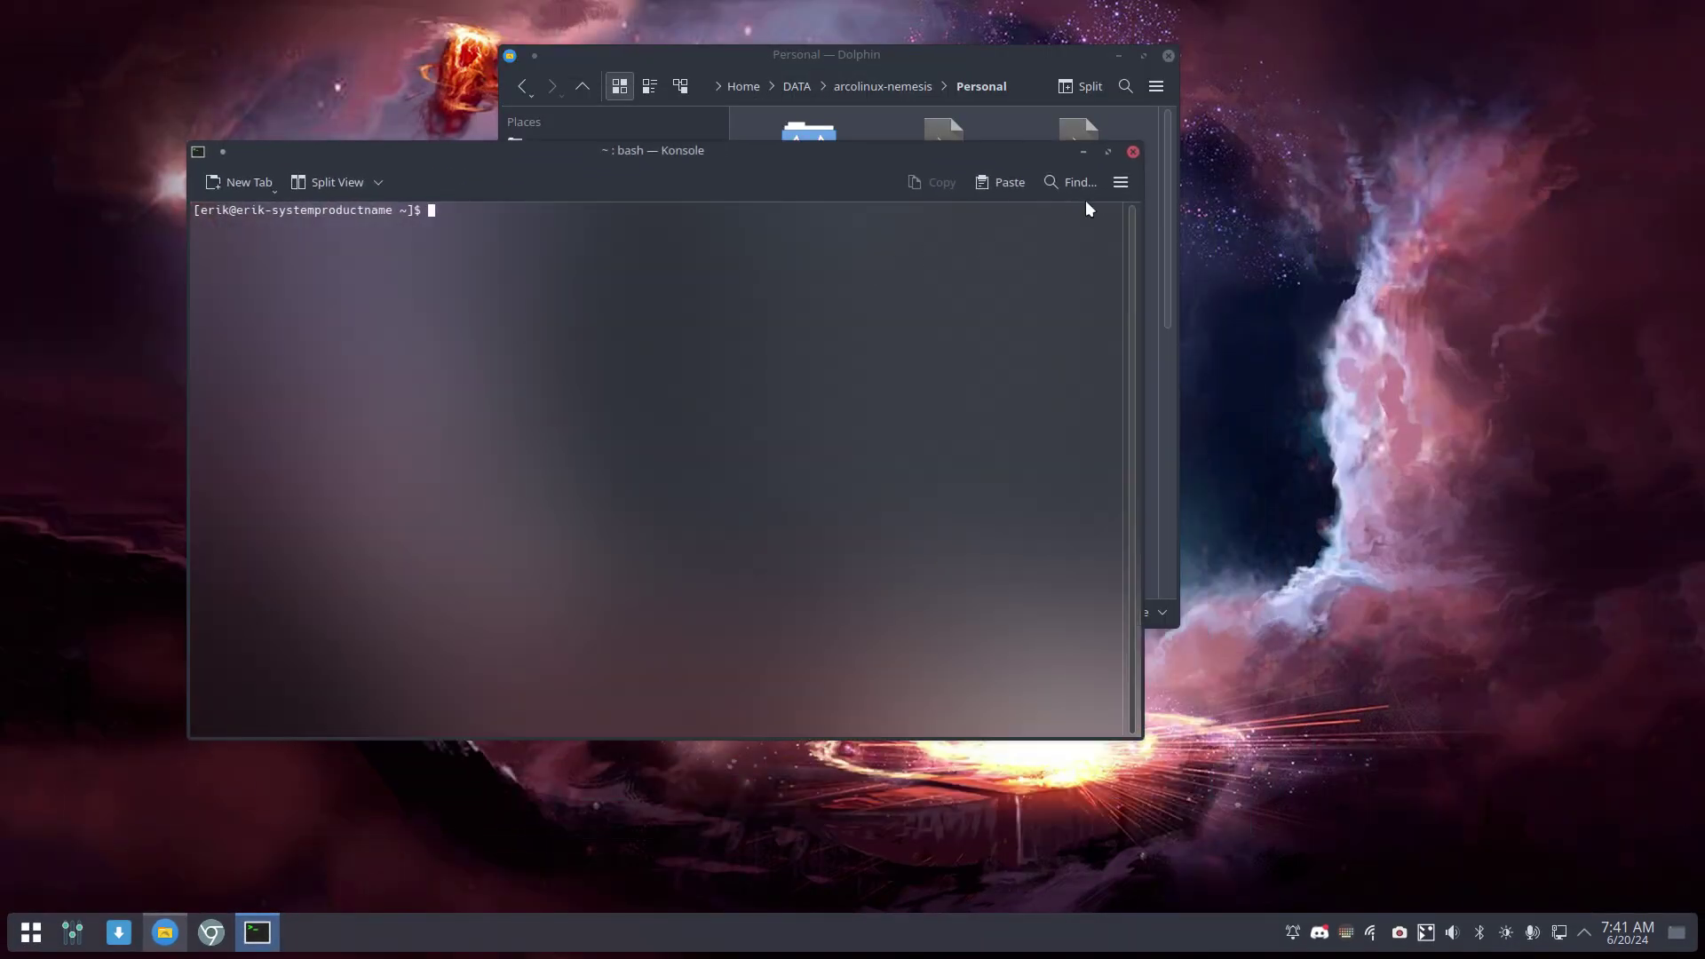
click(1120, 182)
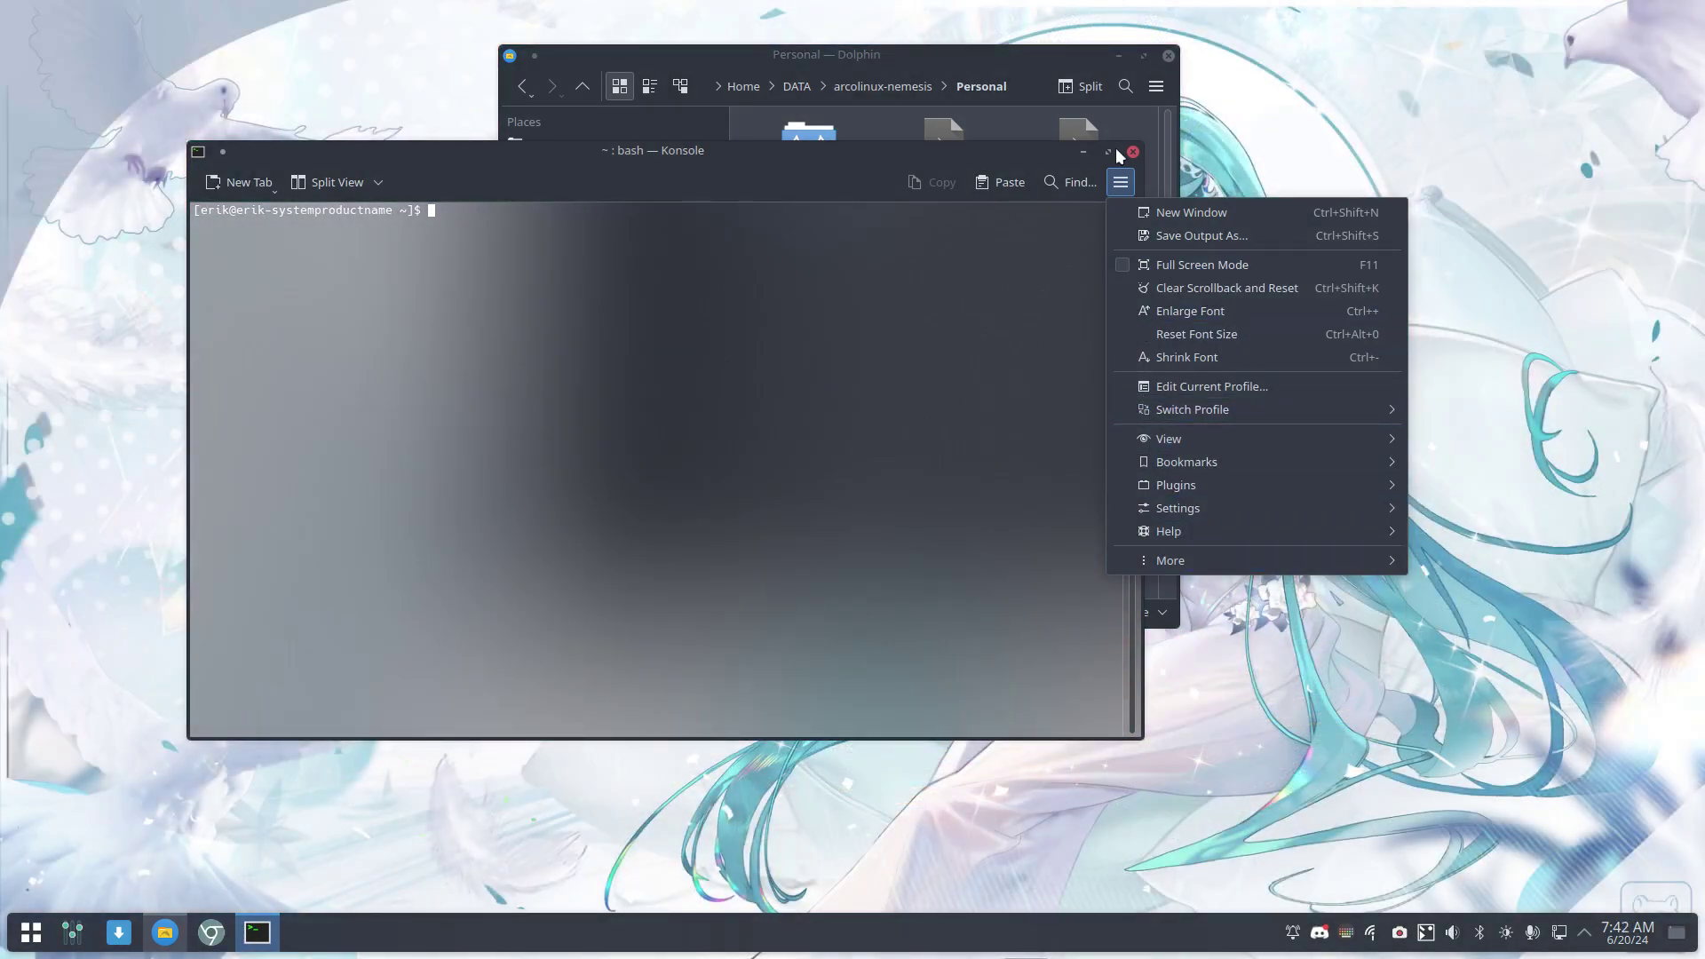
click(1119, 183)
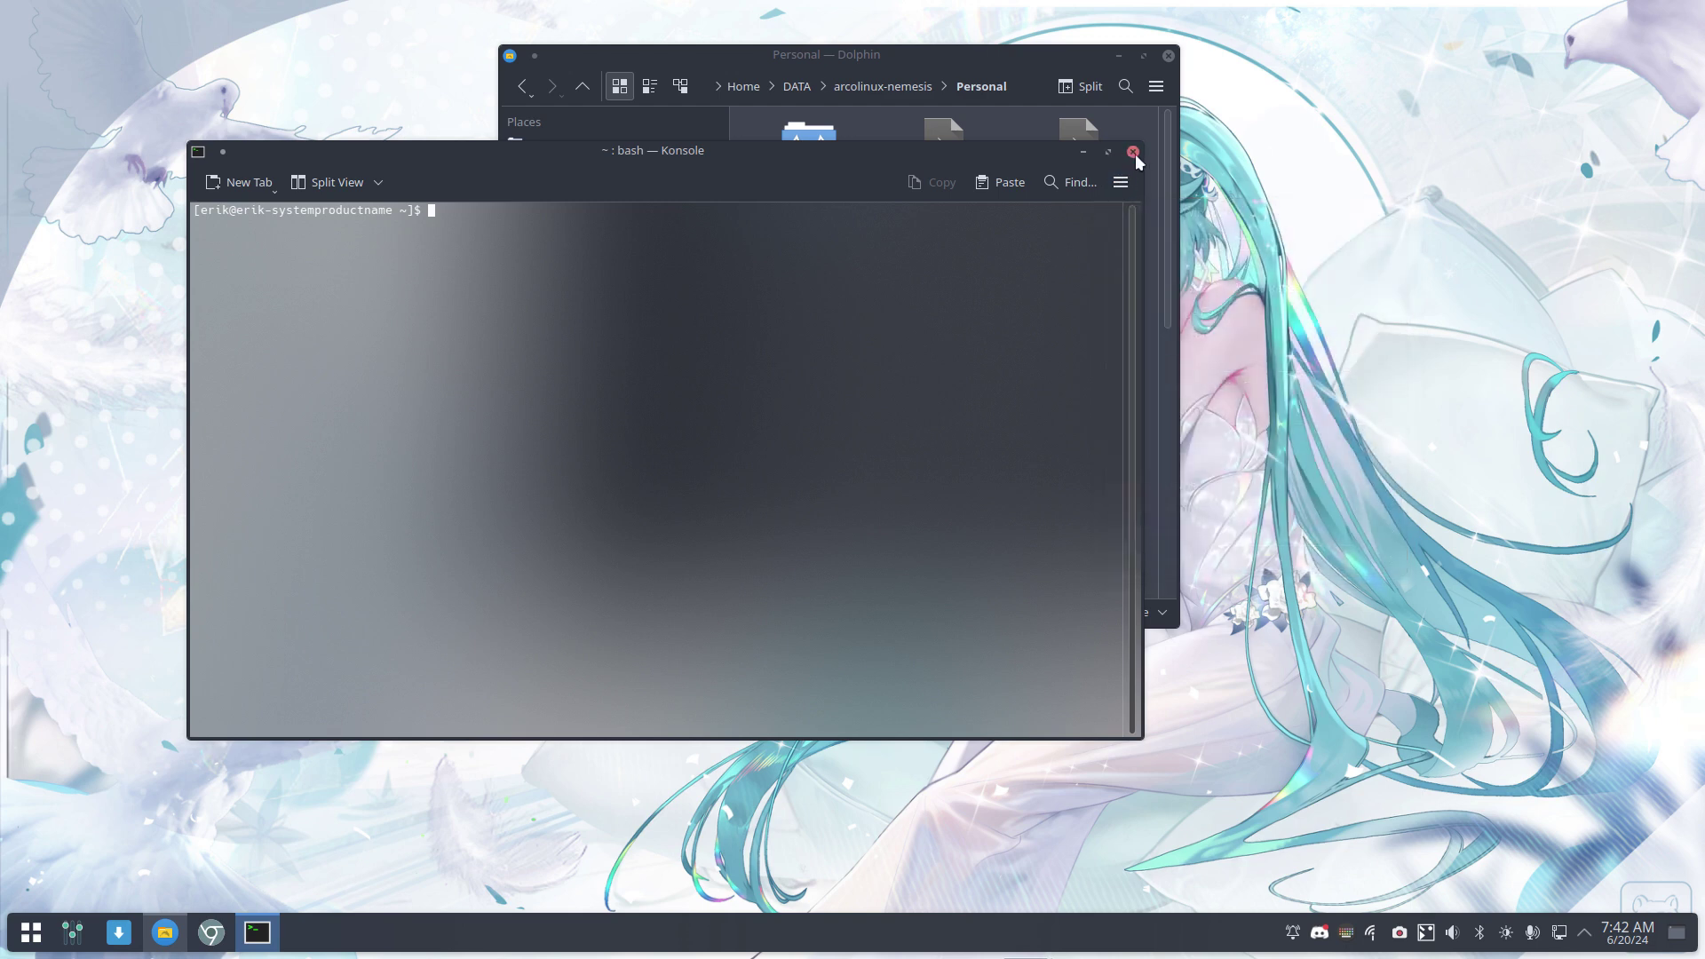
click(1133, 153)
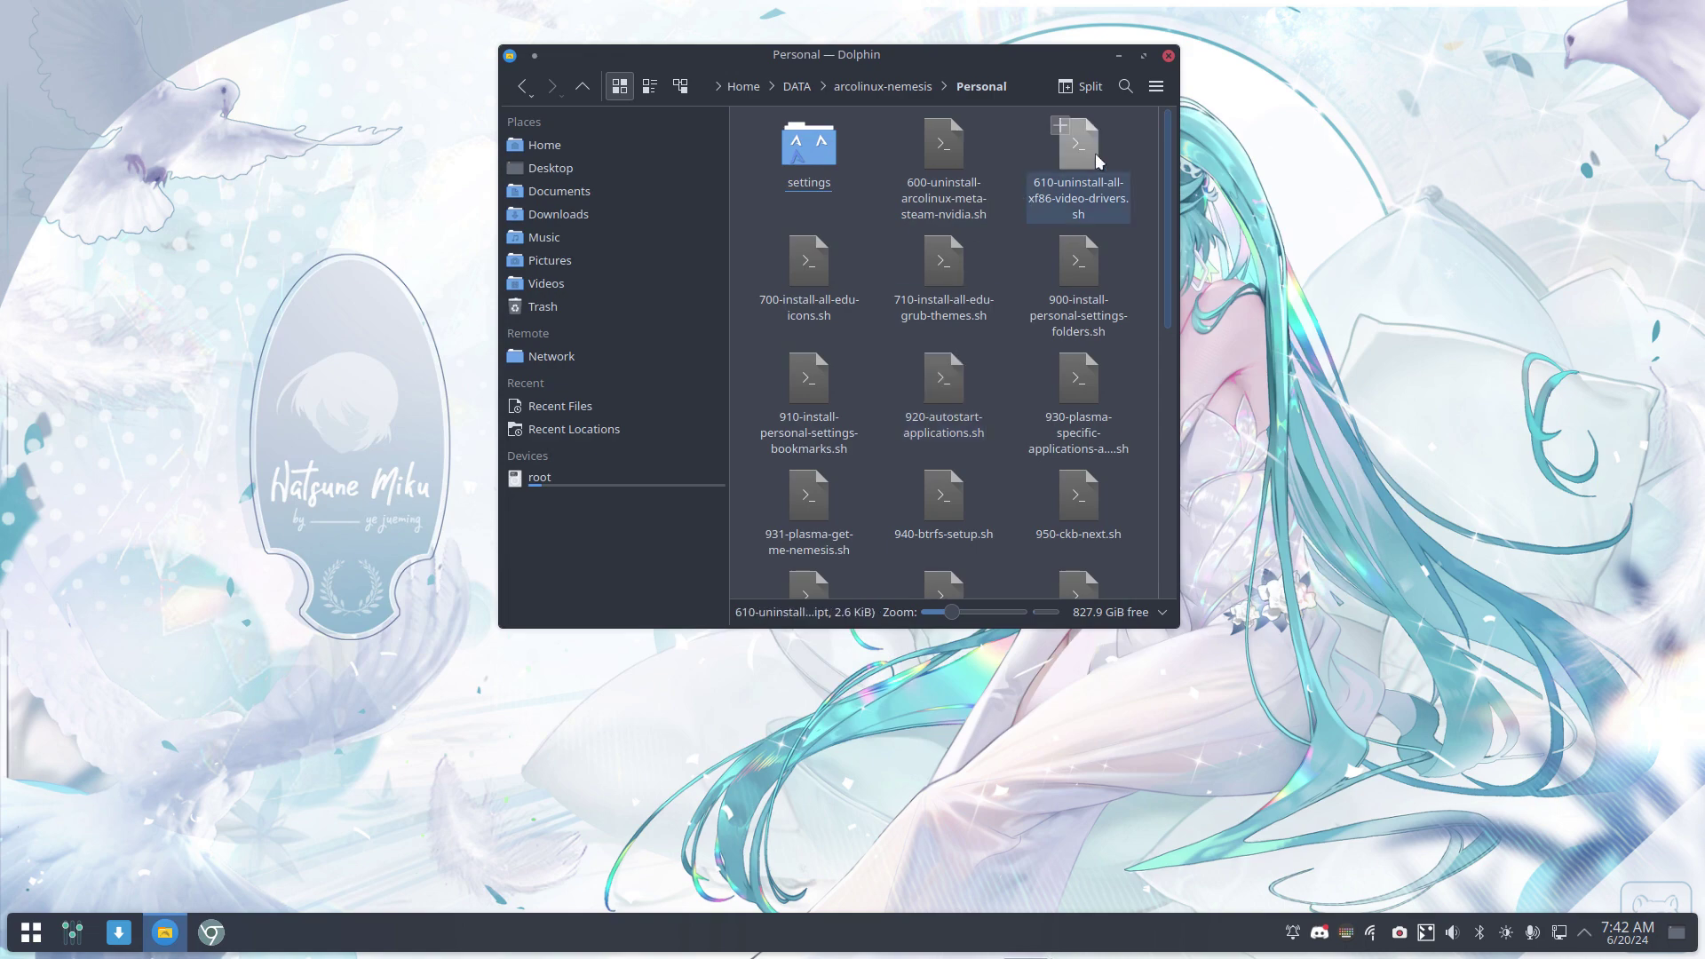
click(1168, 55)
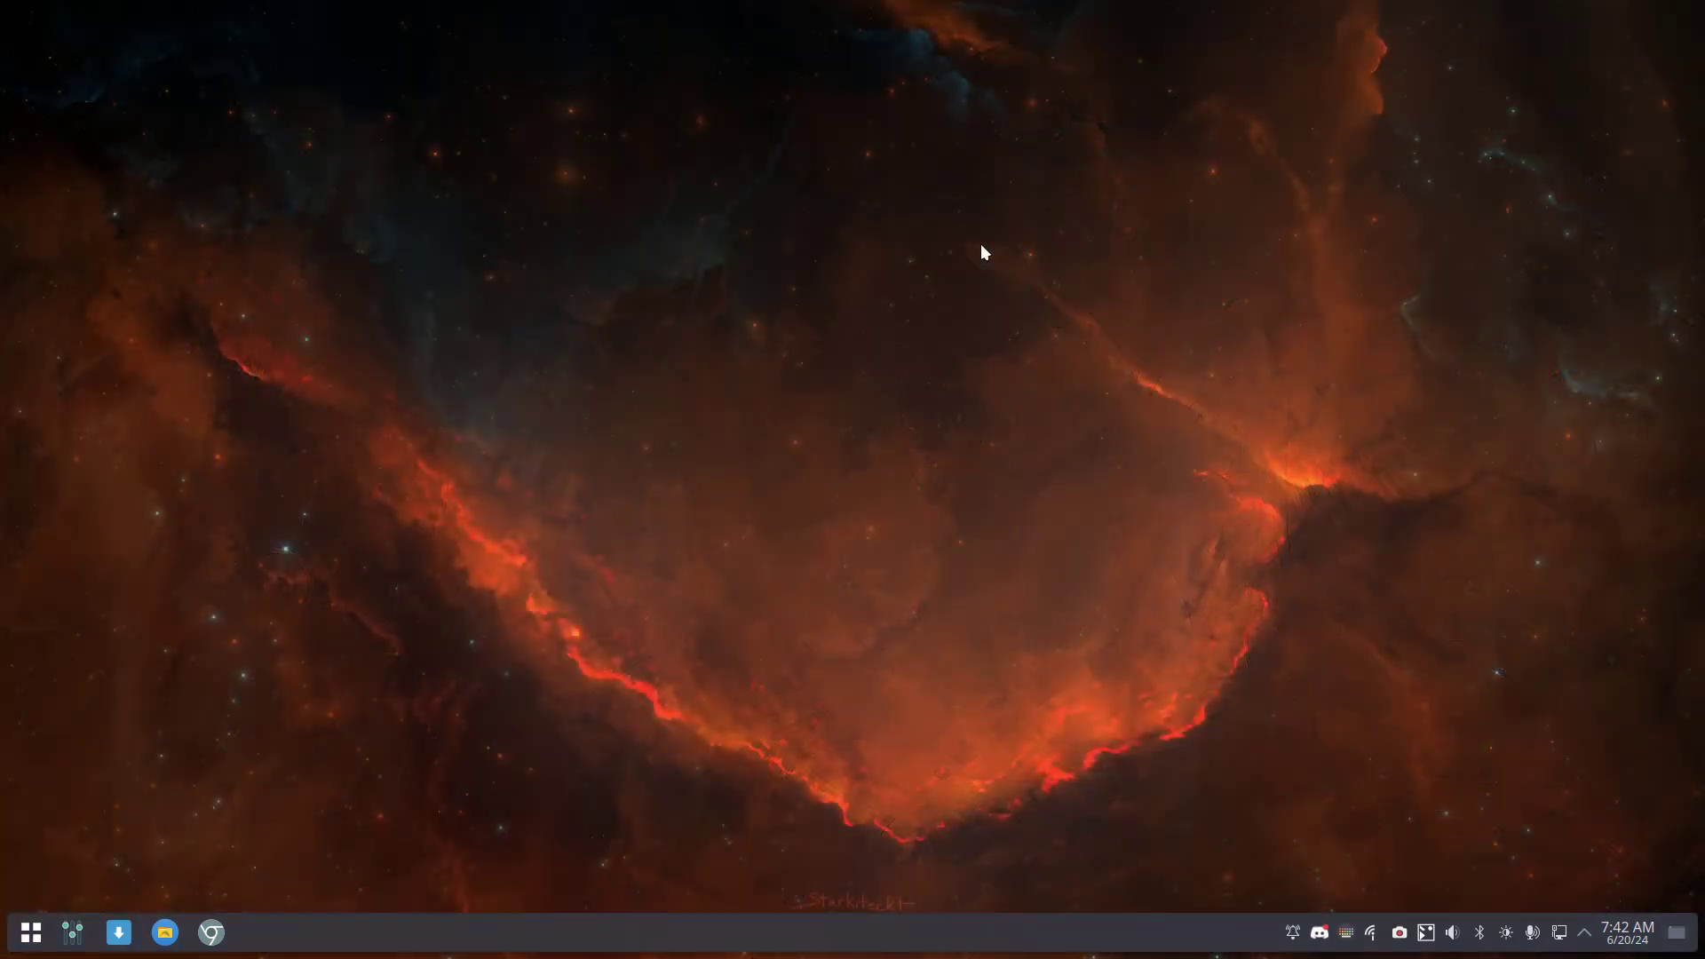
Launch System Settings, maximize it, and go to the Energy Saving page
click(72, 934)
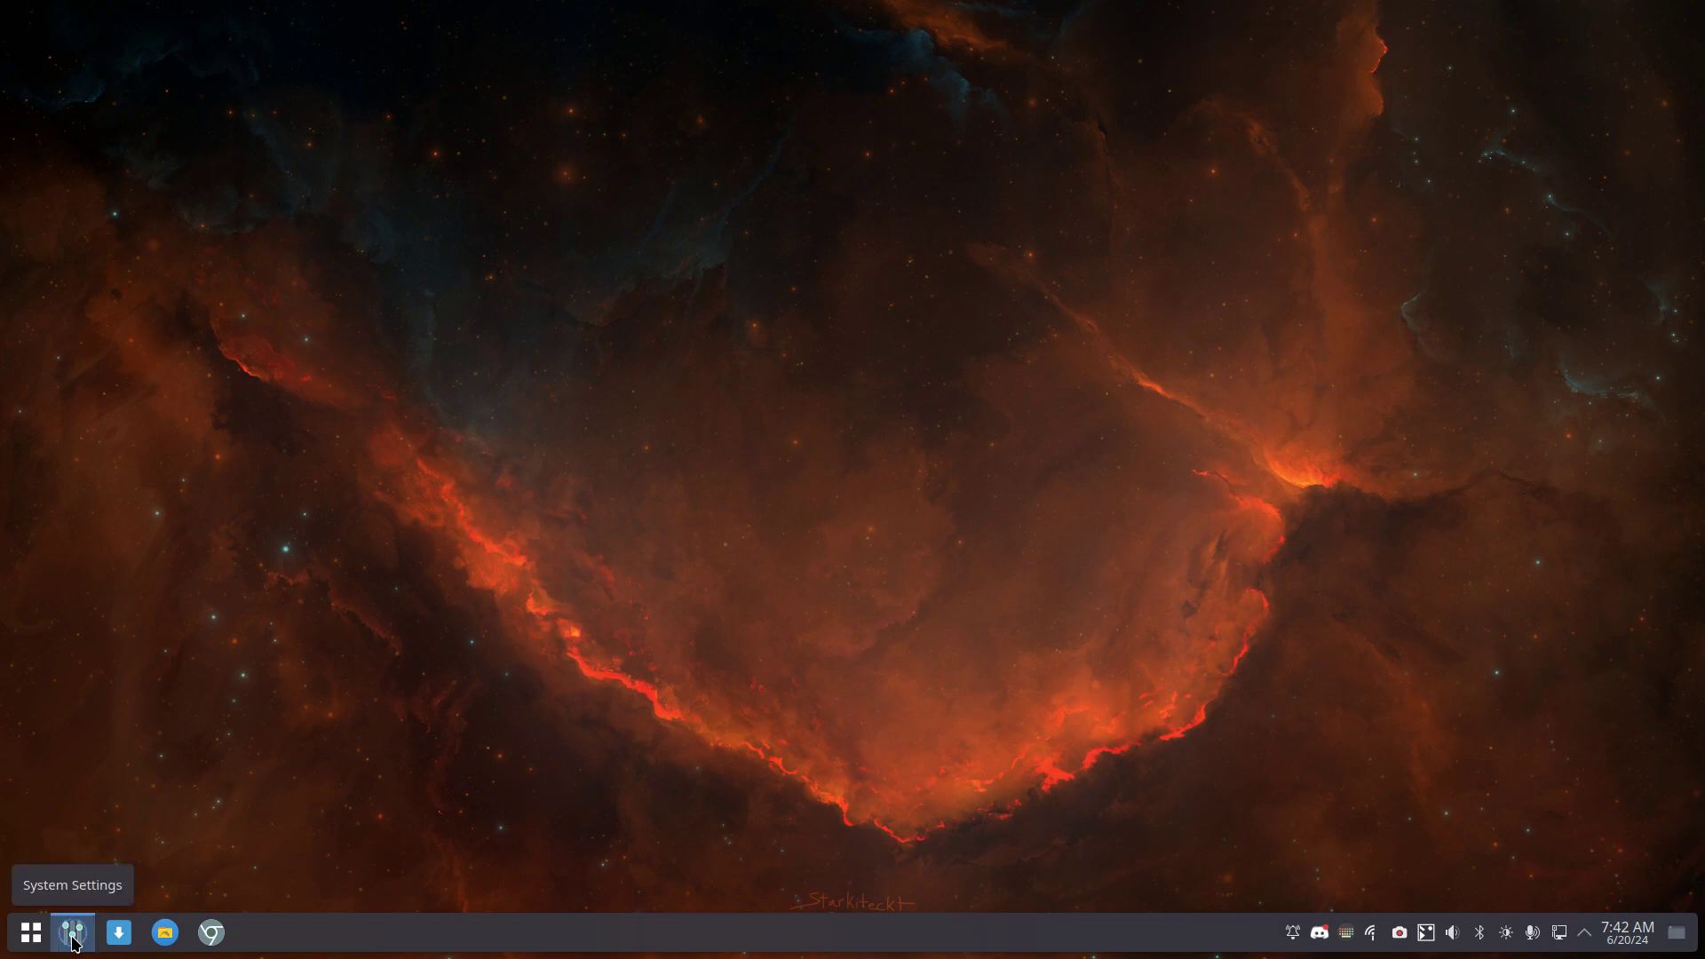
mouse_move(75, 943)
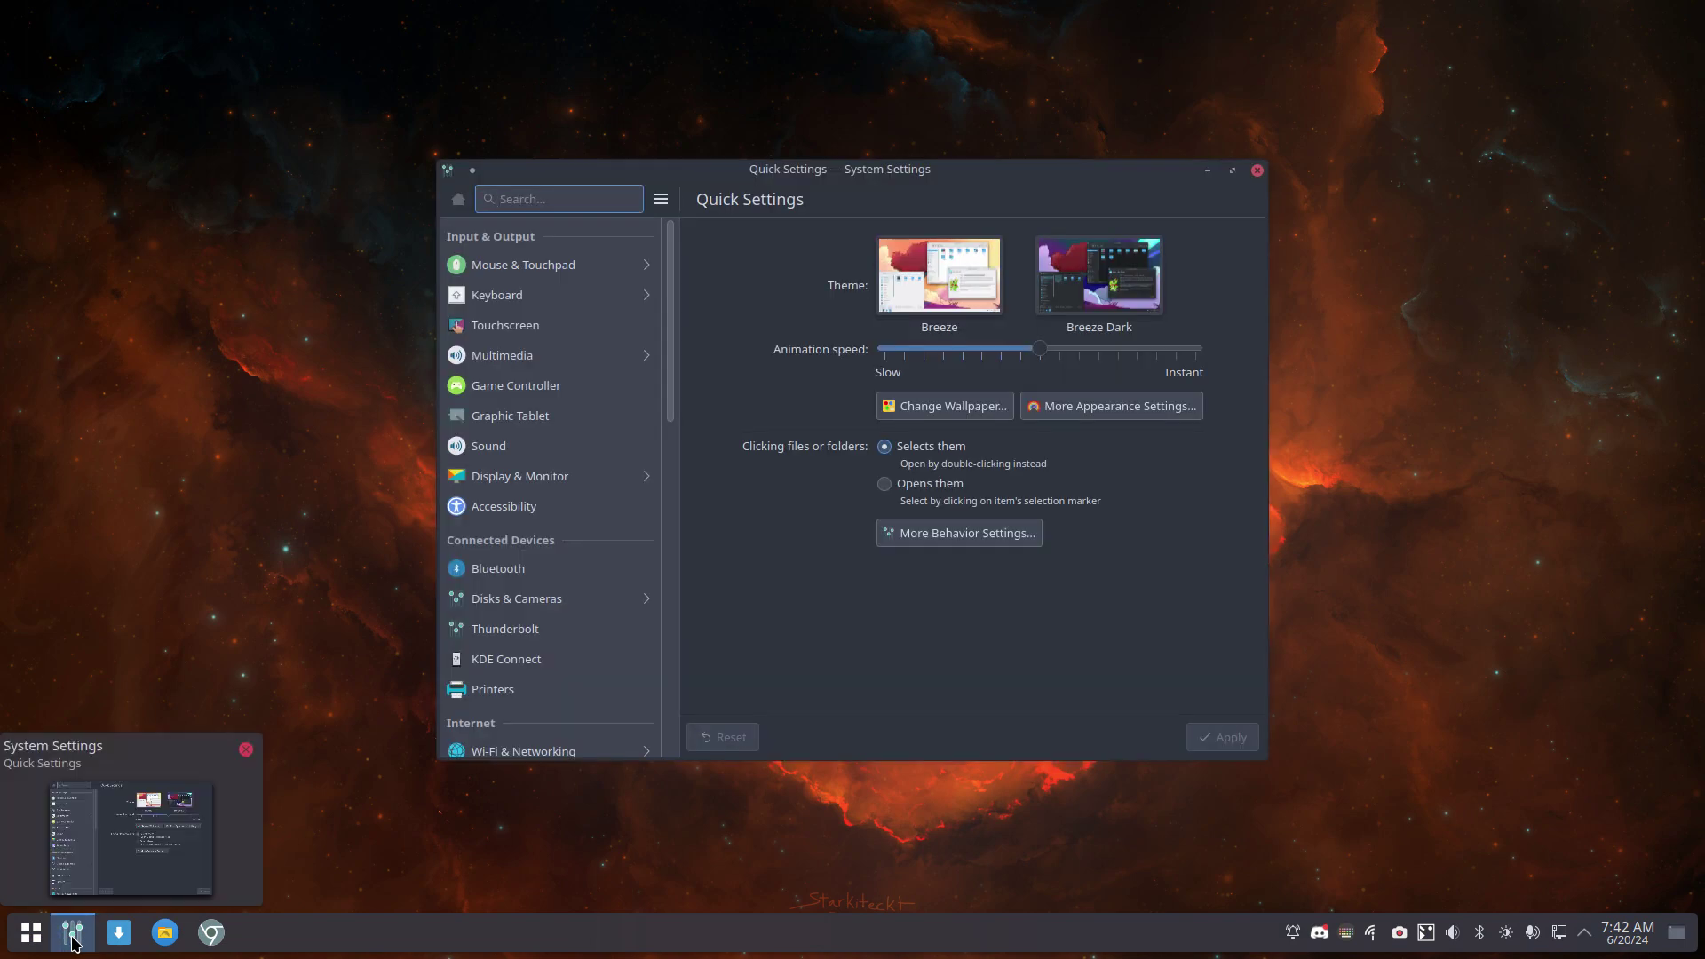
double_click(909, 168)
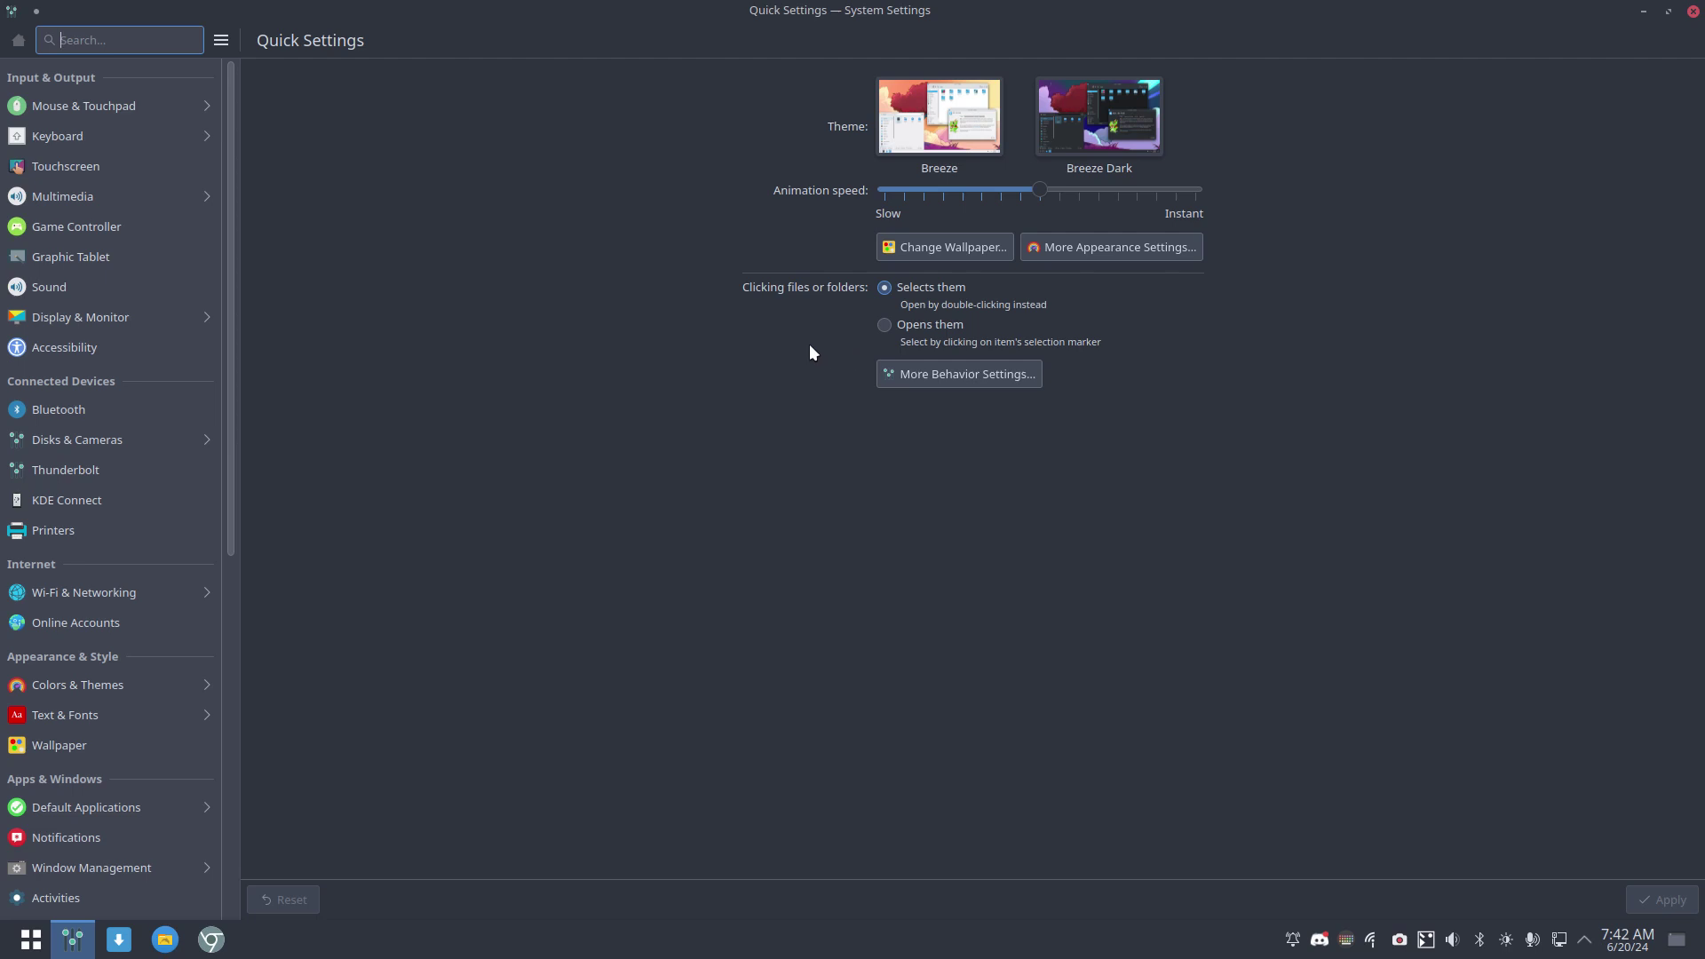
scroll(169, 475, down, 5)
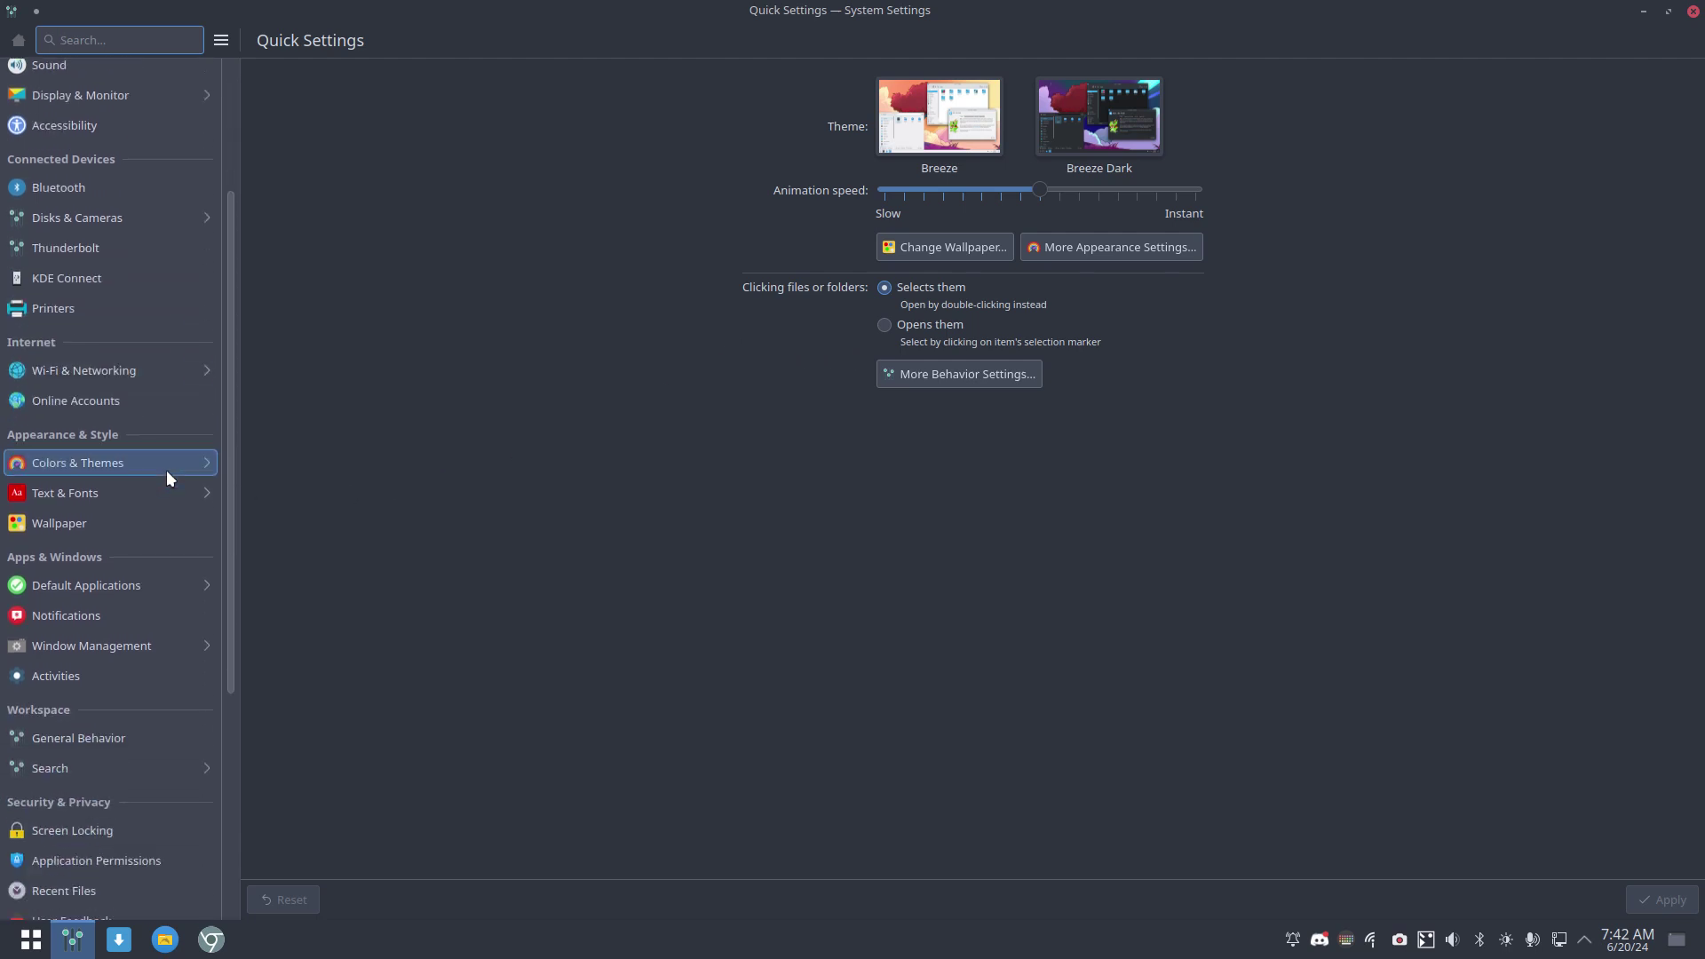
scroll(167, 471, down, 2)
scroll(162, 781, up, 2)
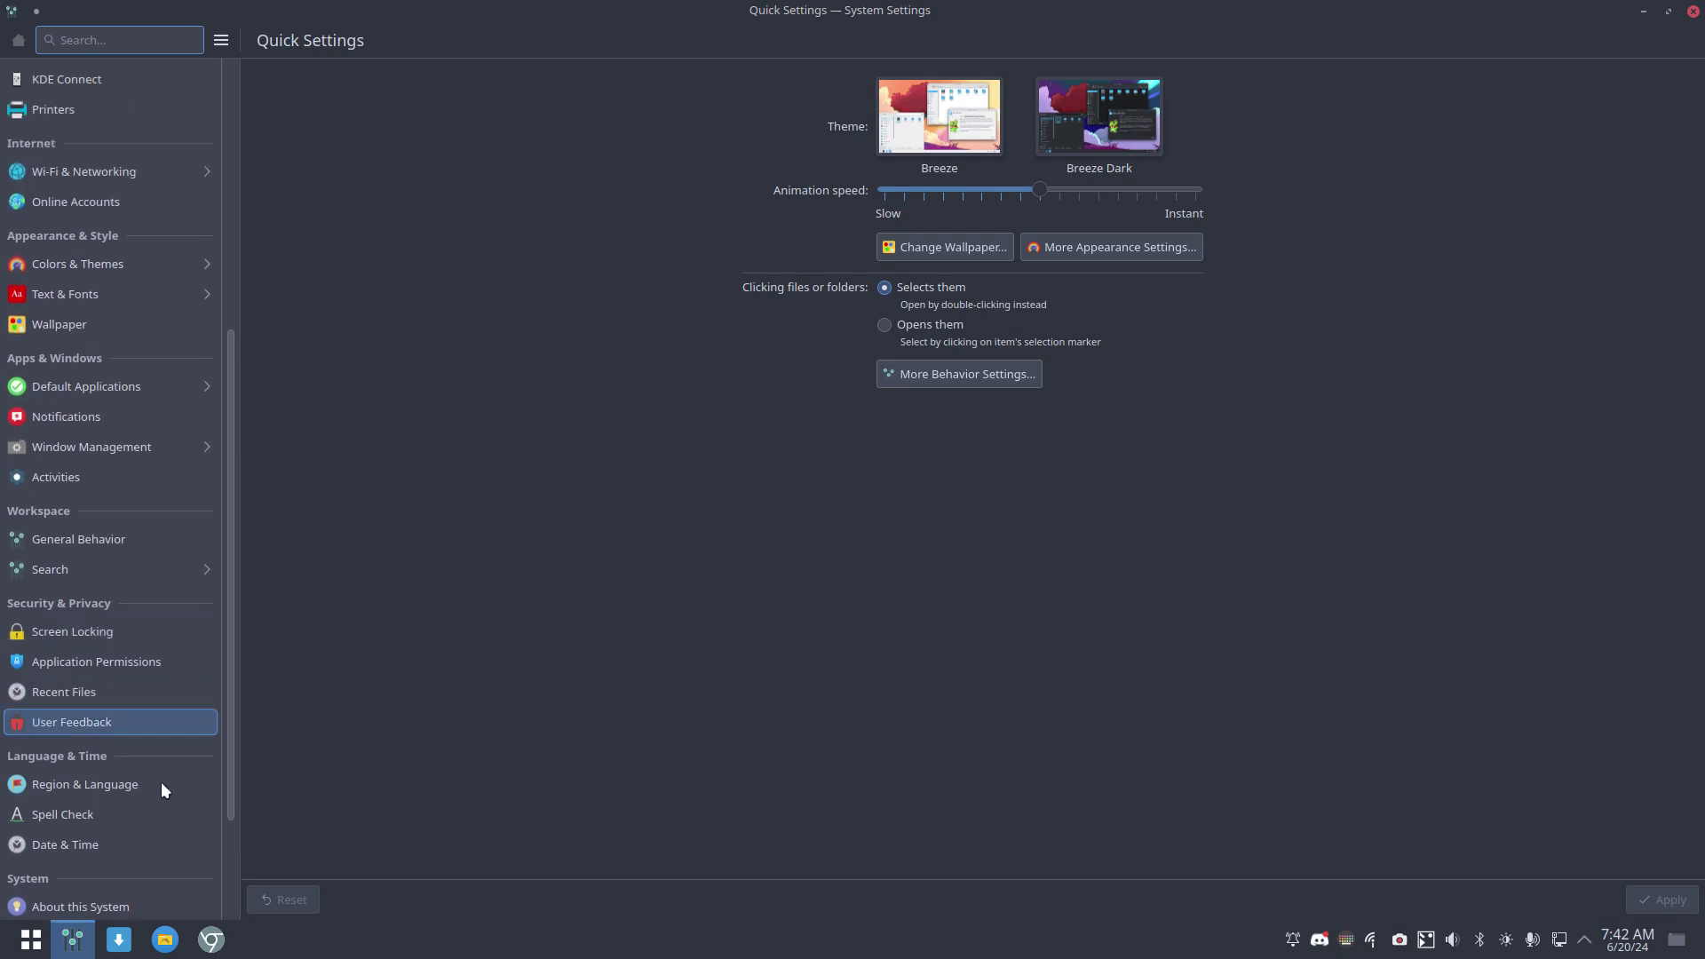
scroll(141, 727, down, 2)
click(102, 770)
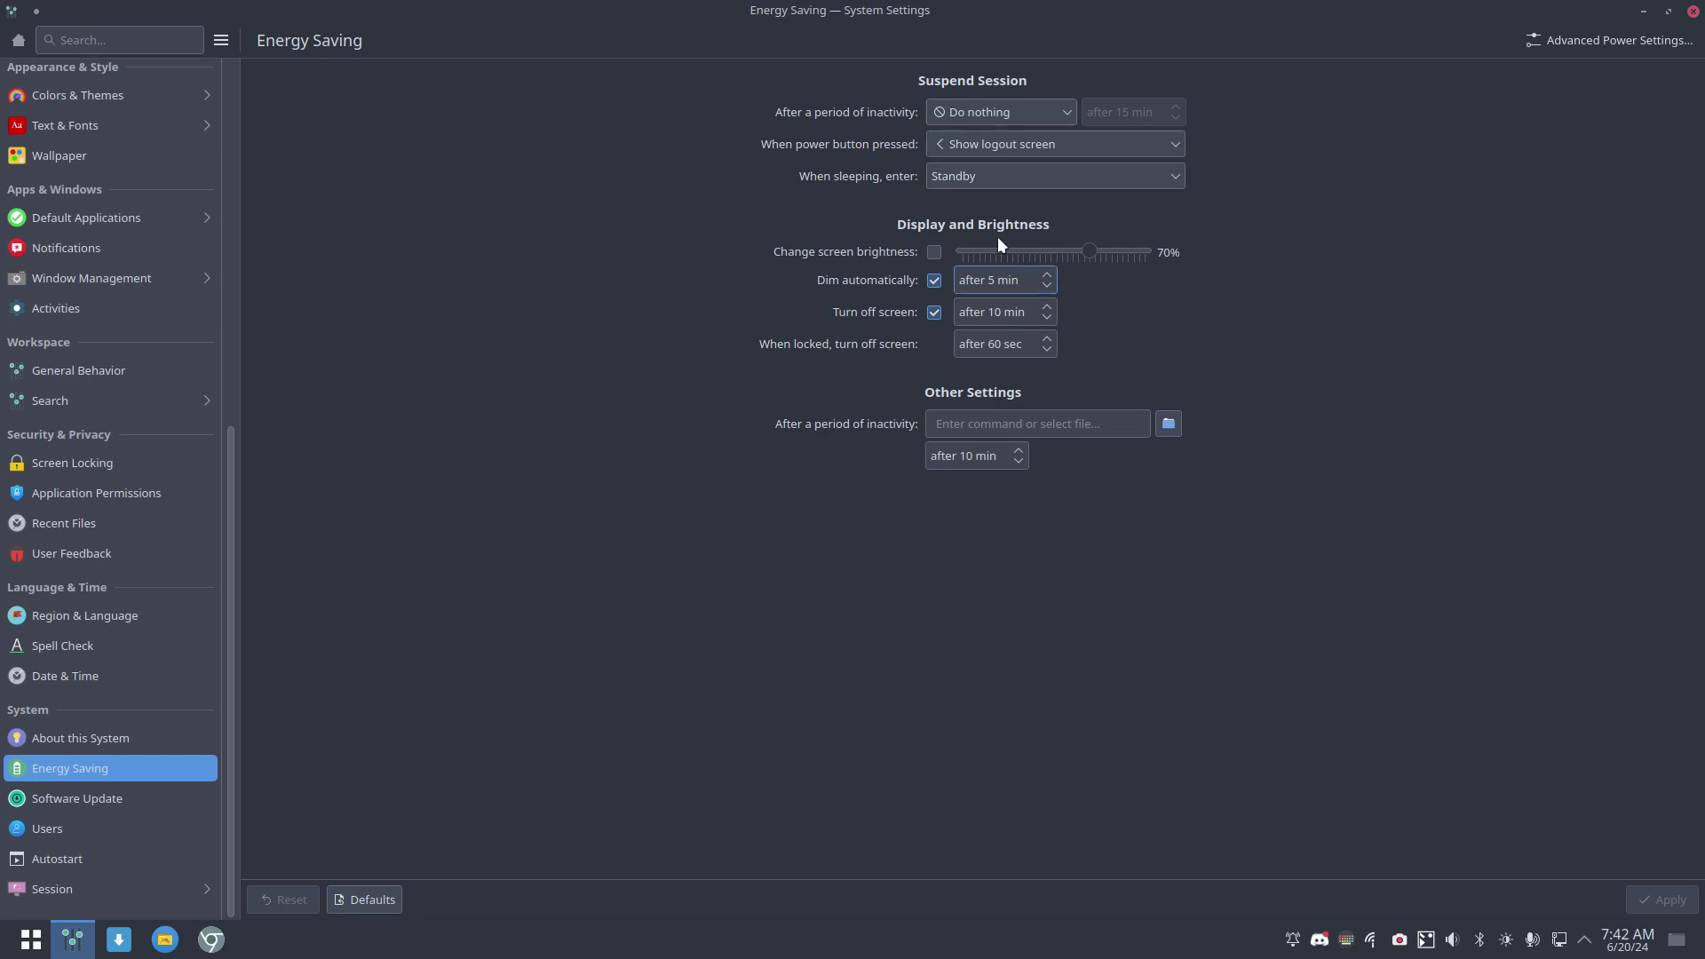
Leave the inactivity action at Do nothing and bring up the power-button action choices
click(1064, 115)
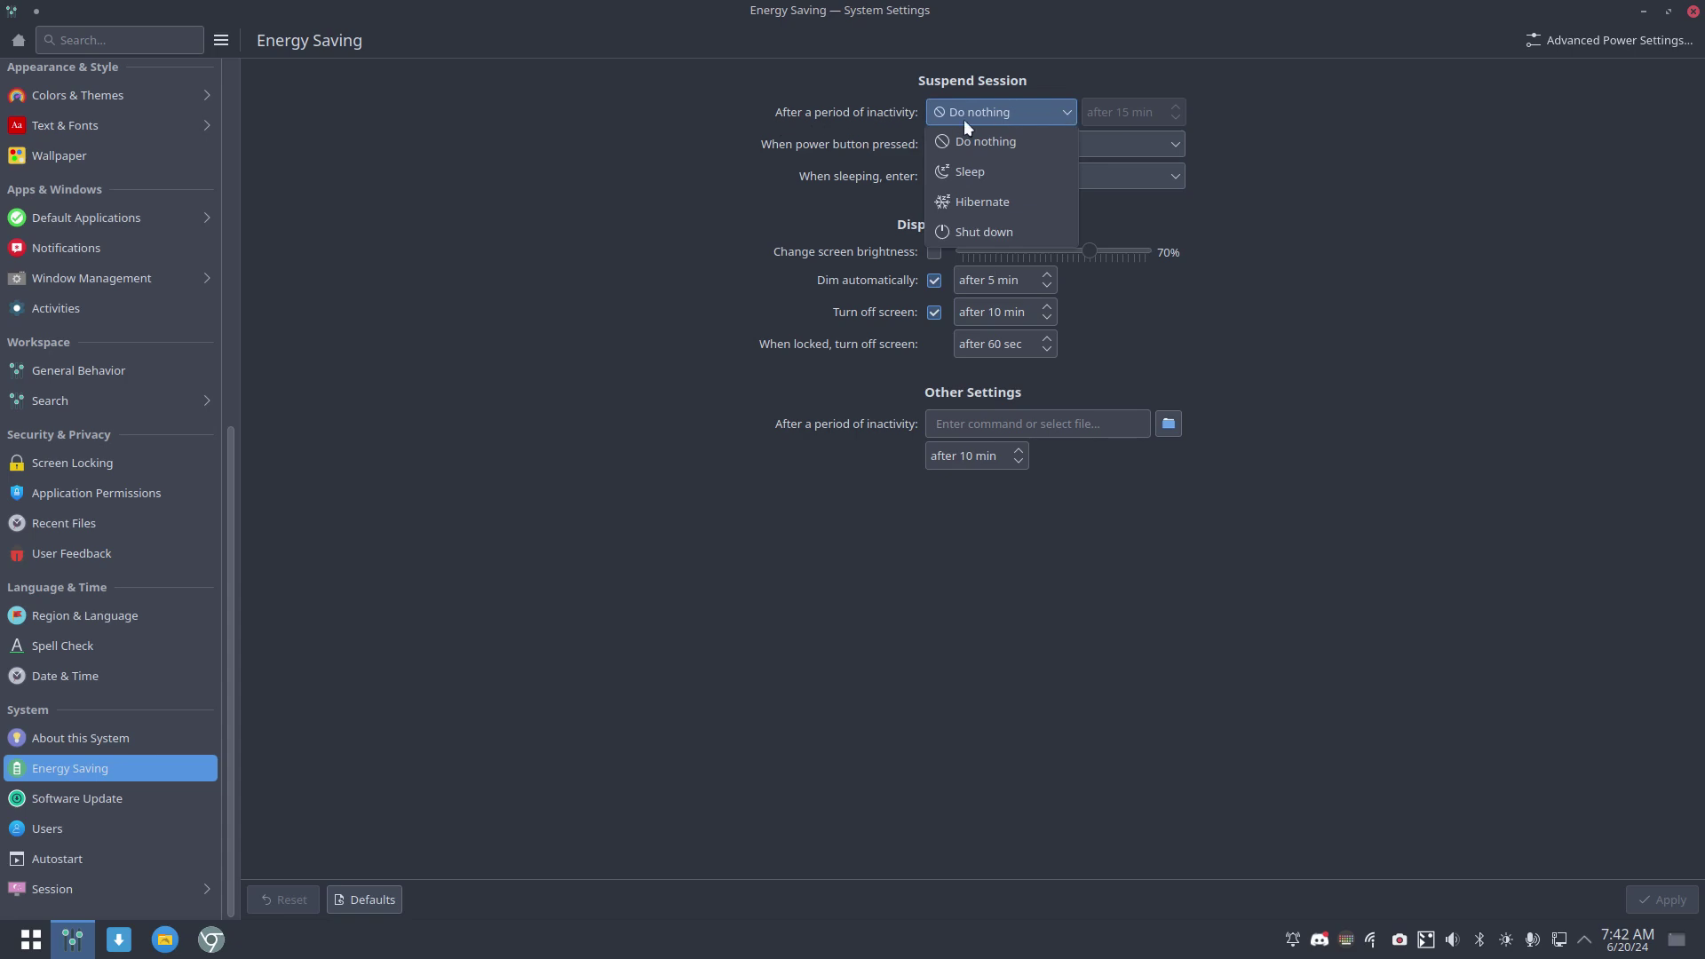
click(983, 140)
click(998, 116)
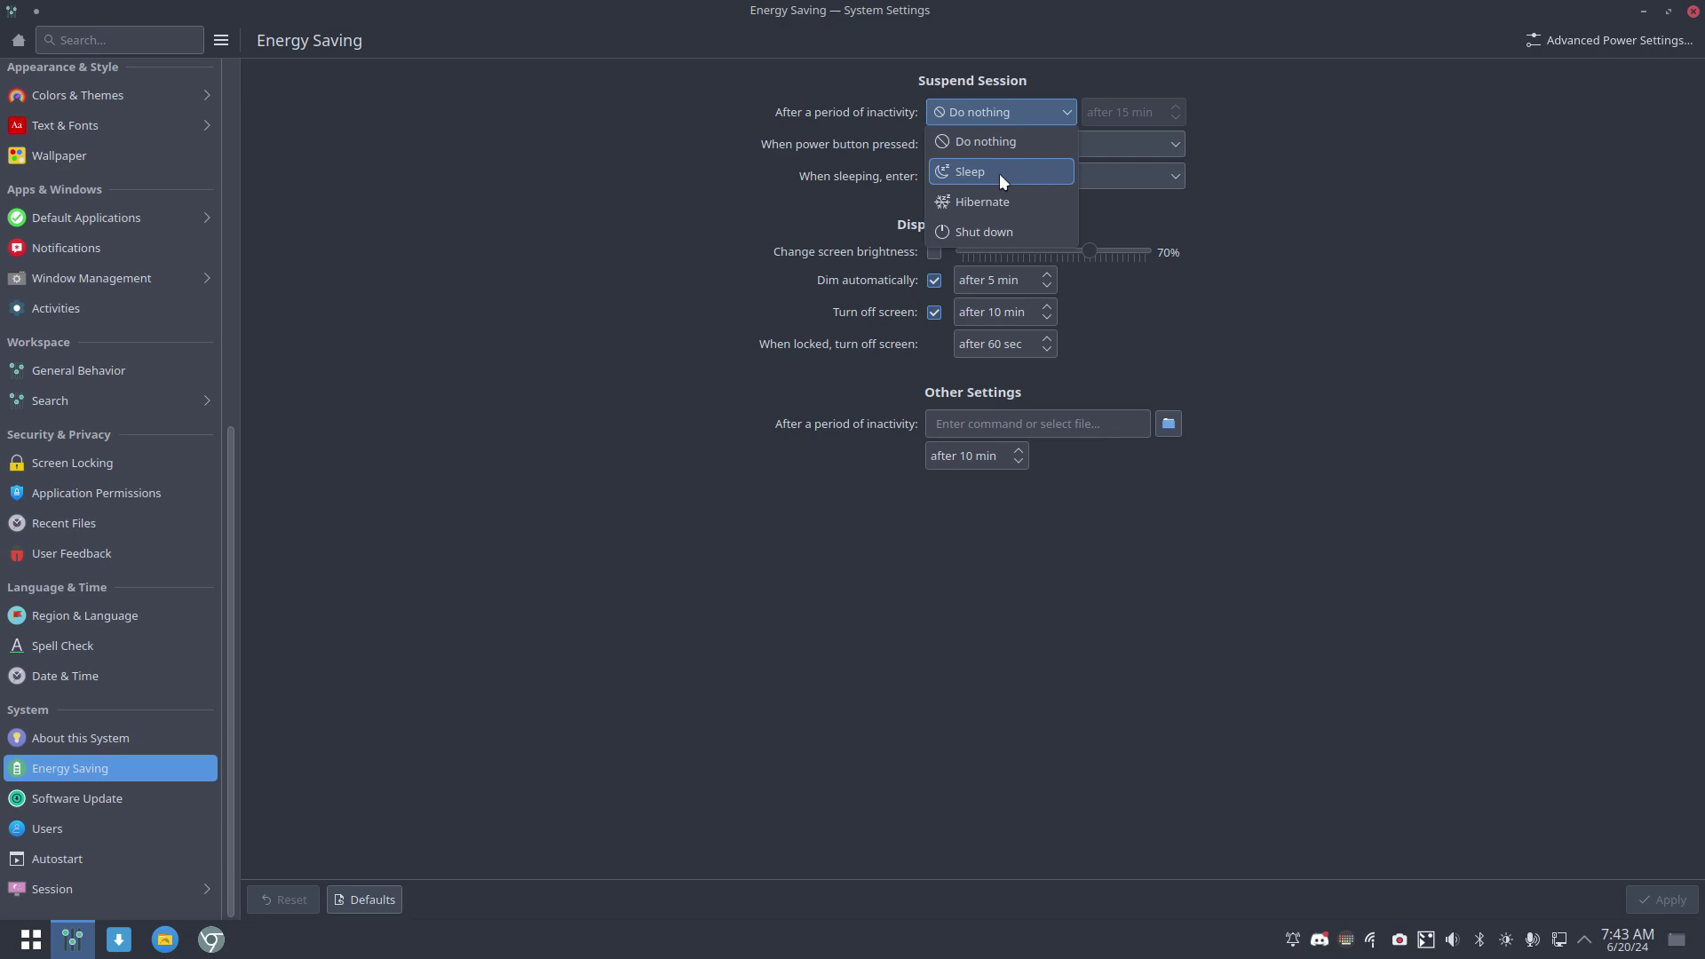
click(994, 143)
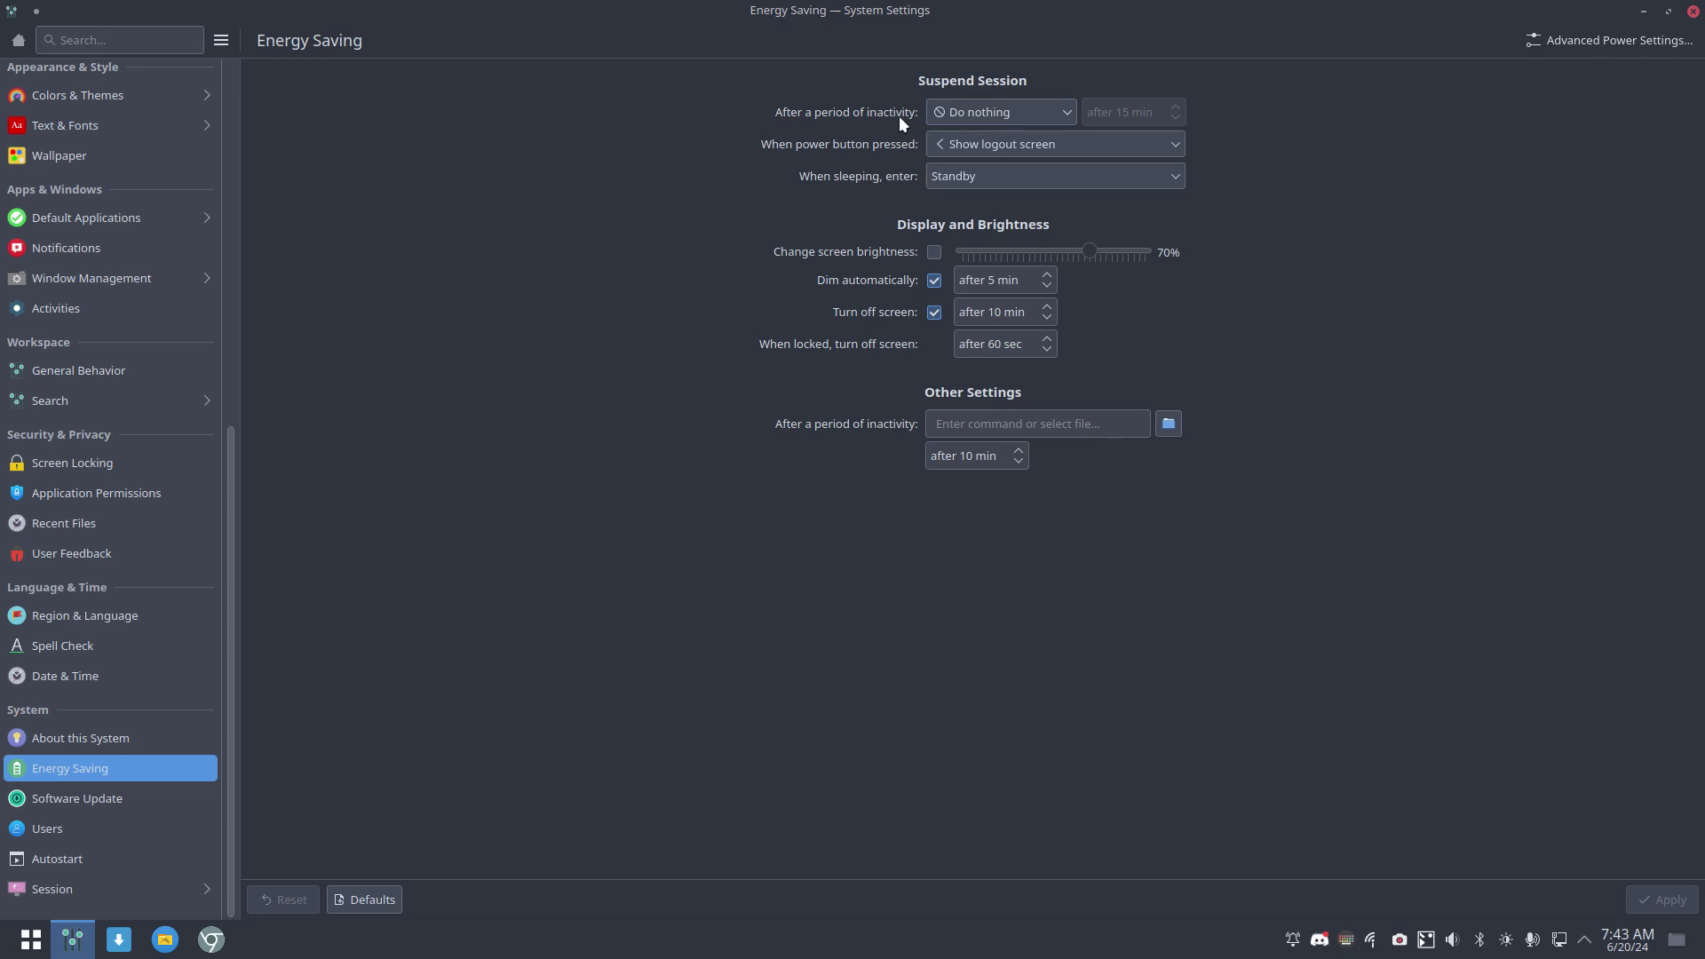
click(951, 146)
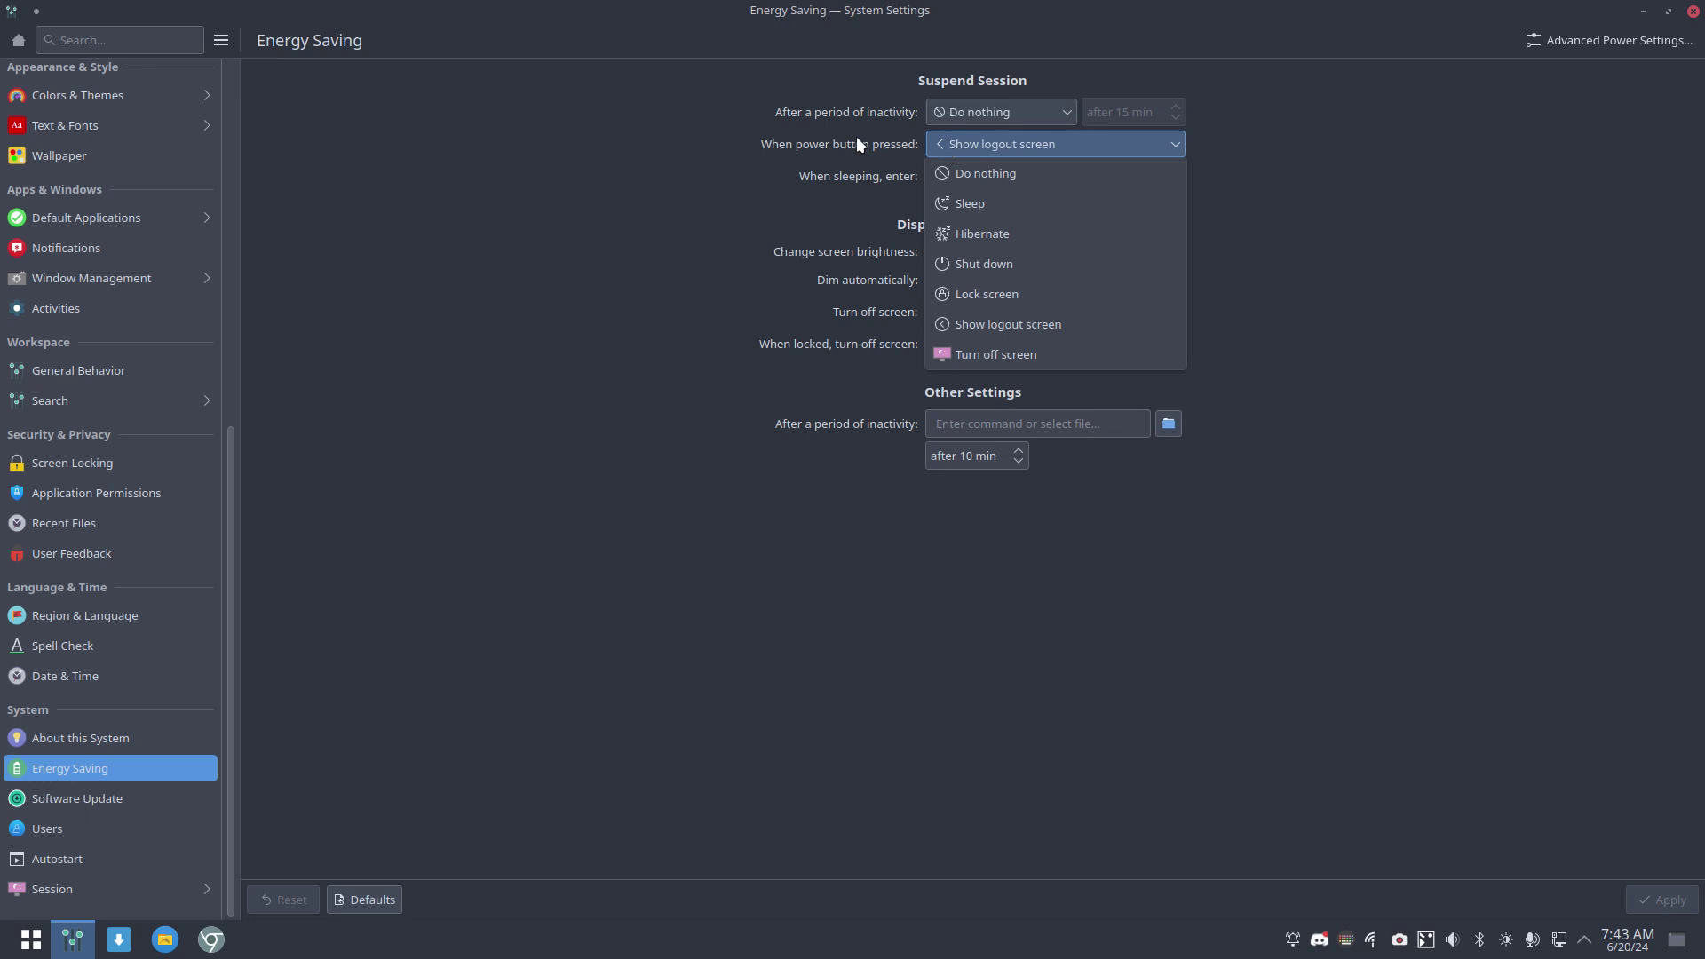
Set the power button to Shut down, keep sleep at Standby, and apply the Energy Saving changes
click(975, 264)
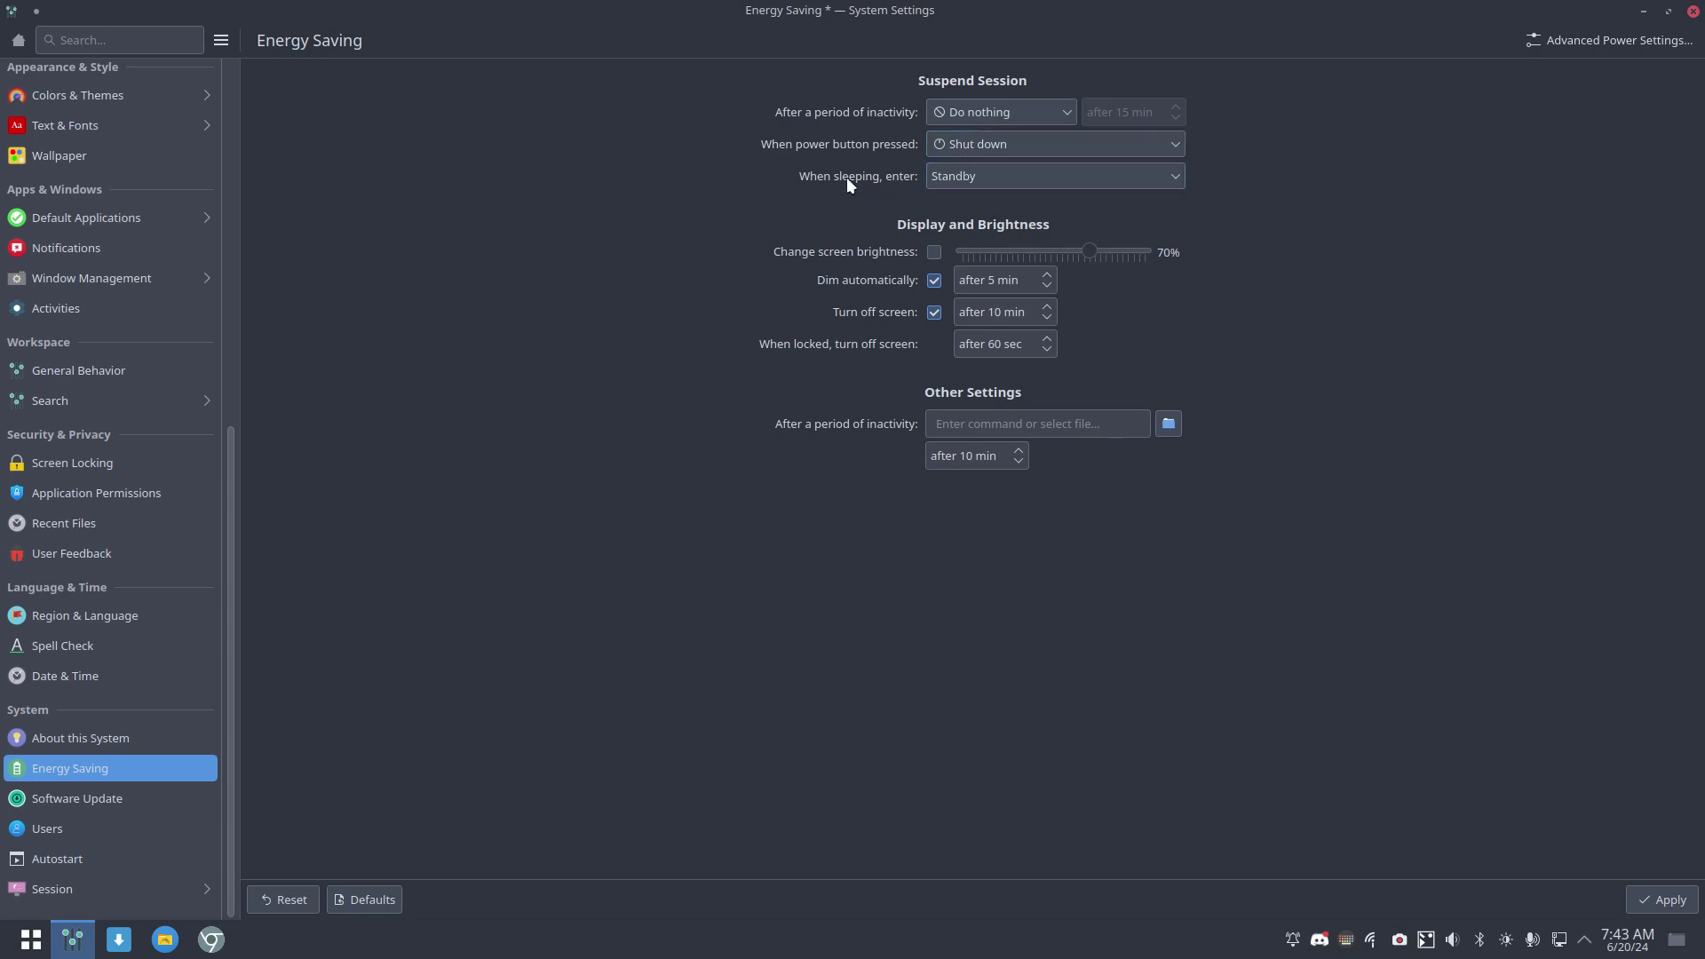
click(954, 184)
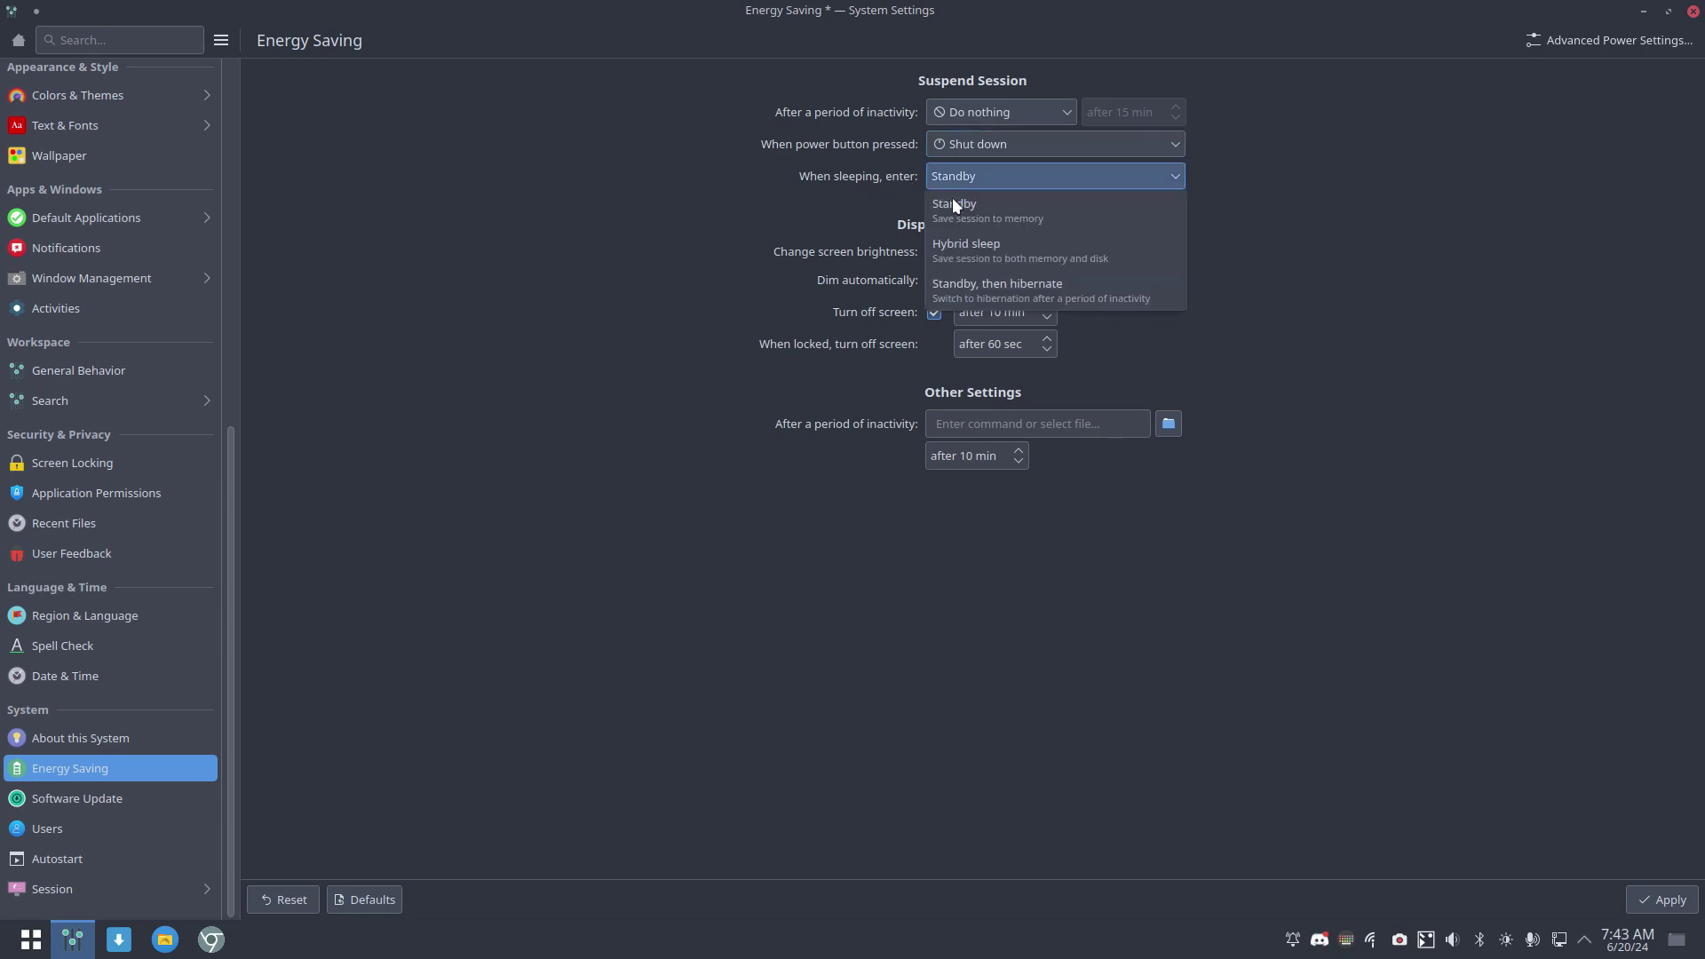
click(682, 355)
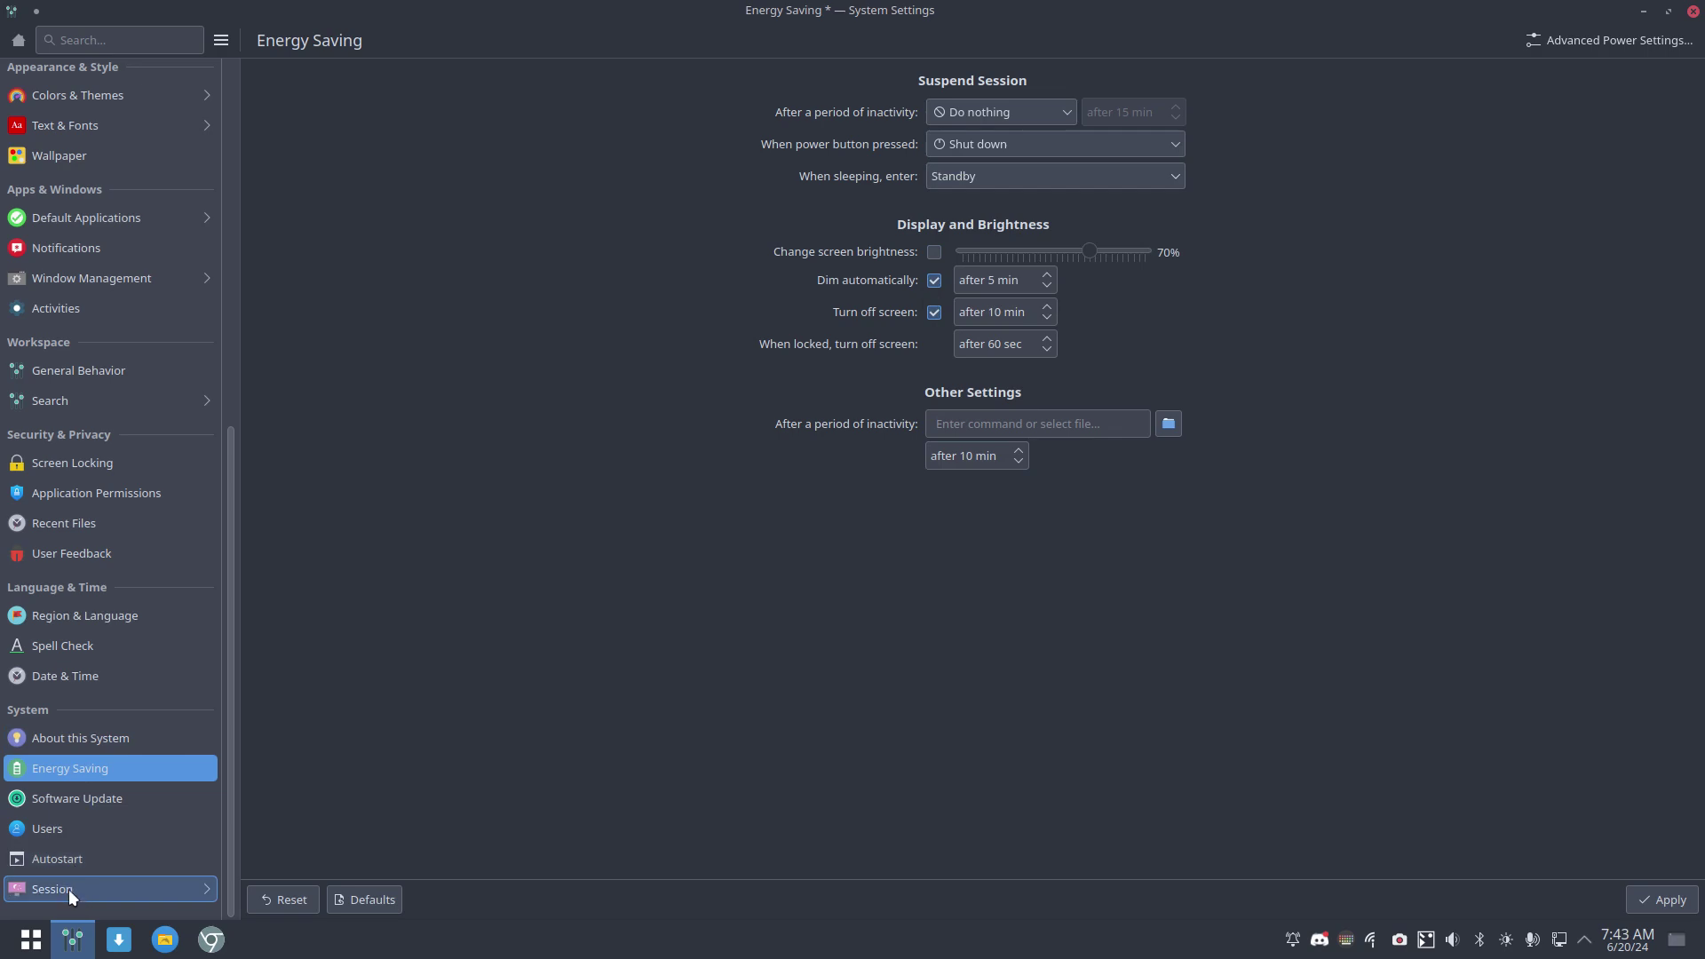
click(103, 460)
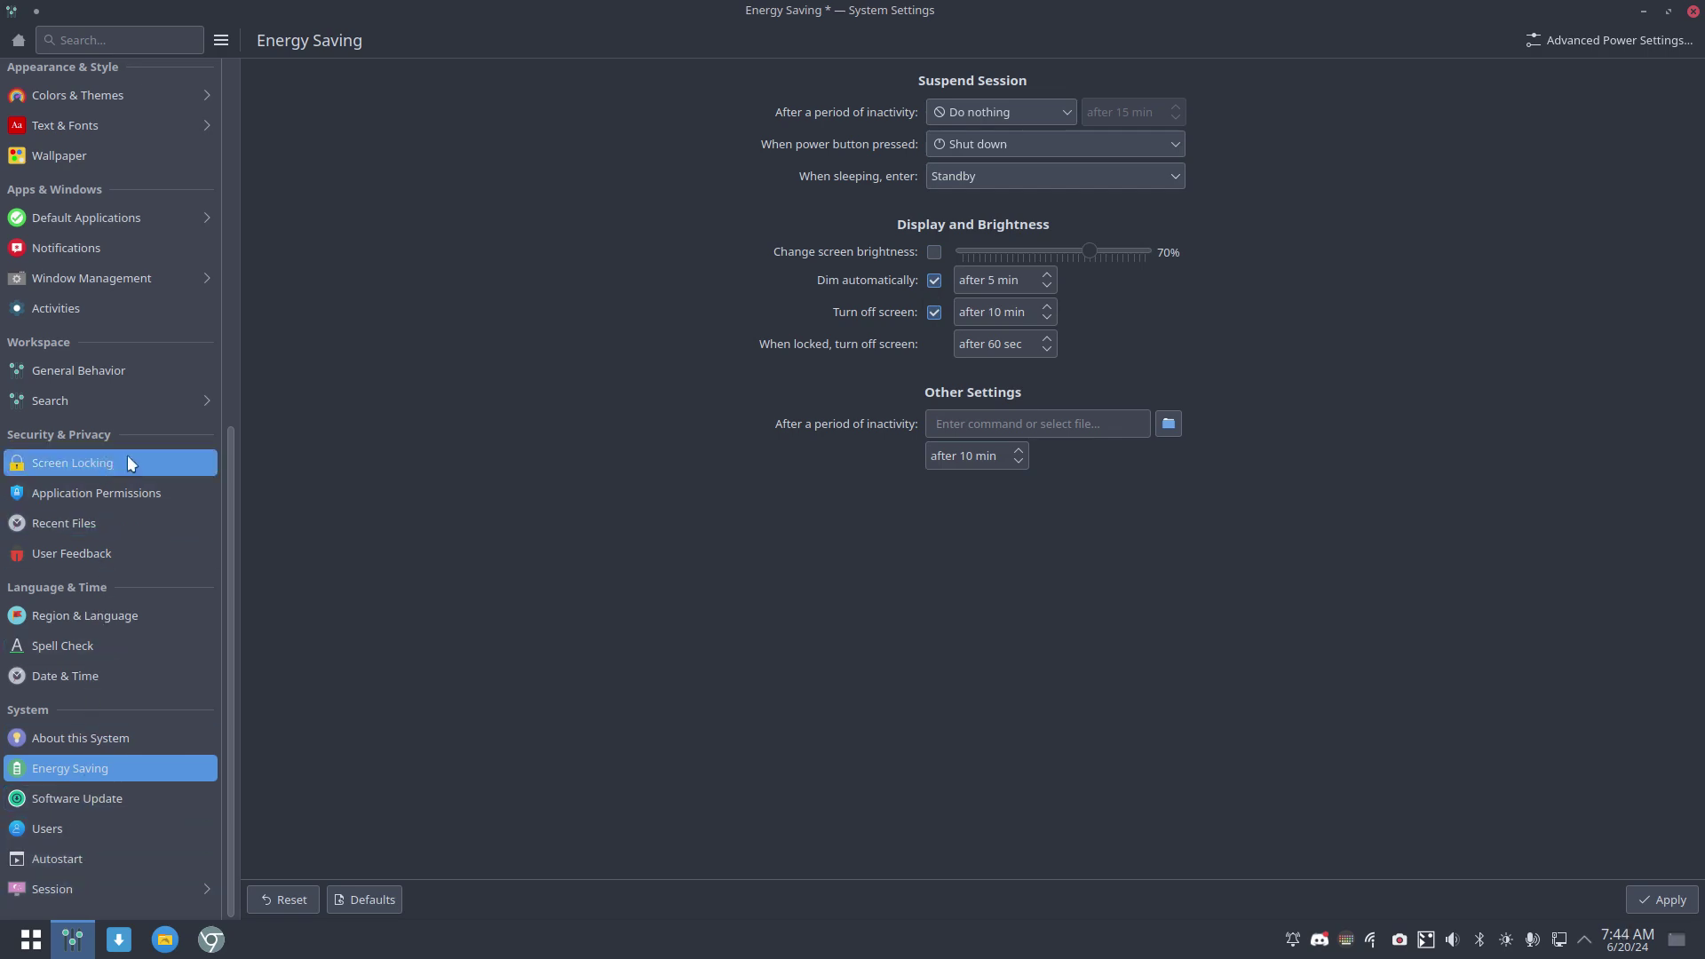
click(839, 465)
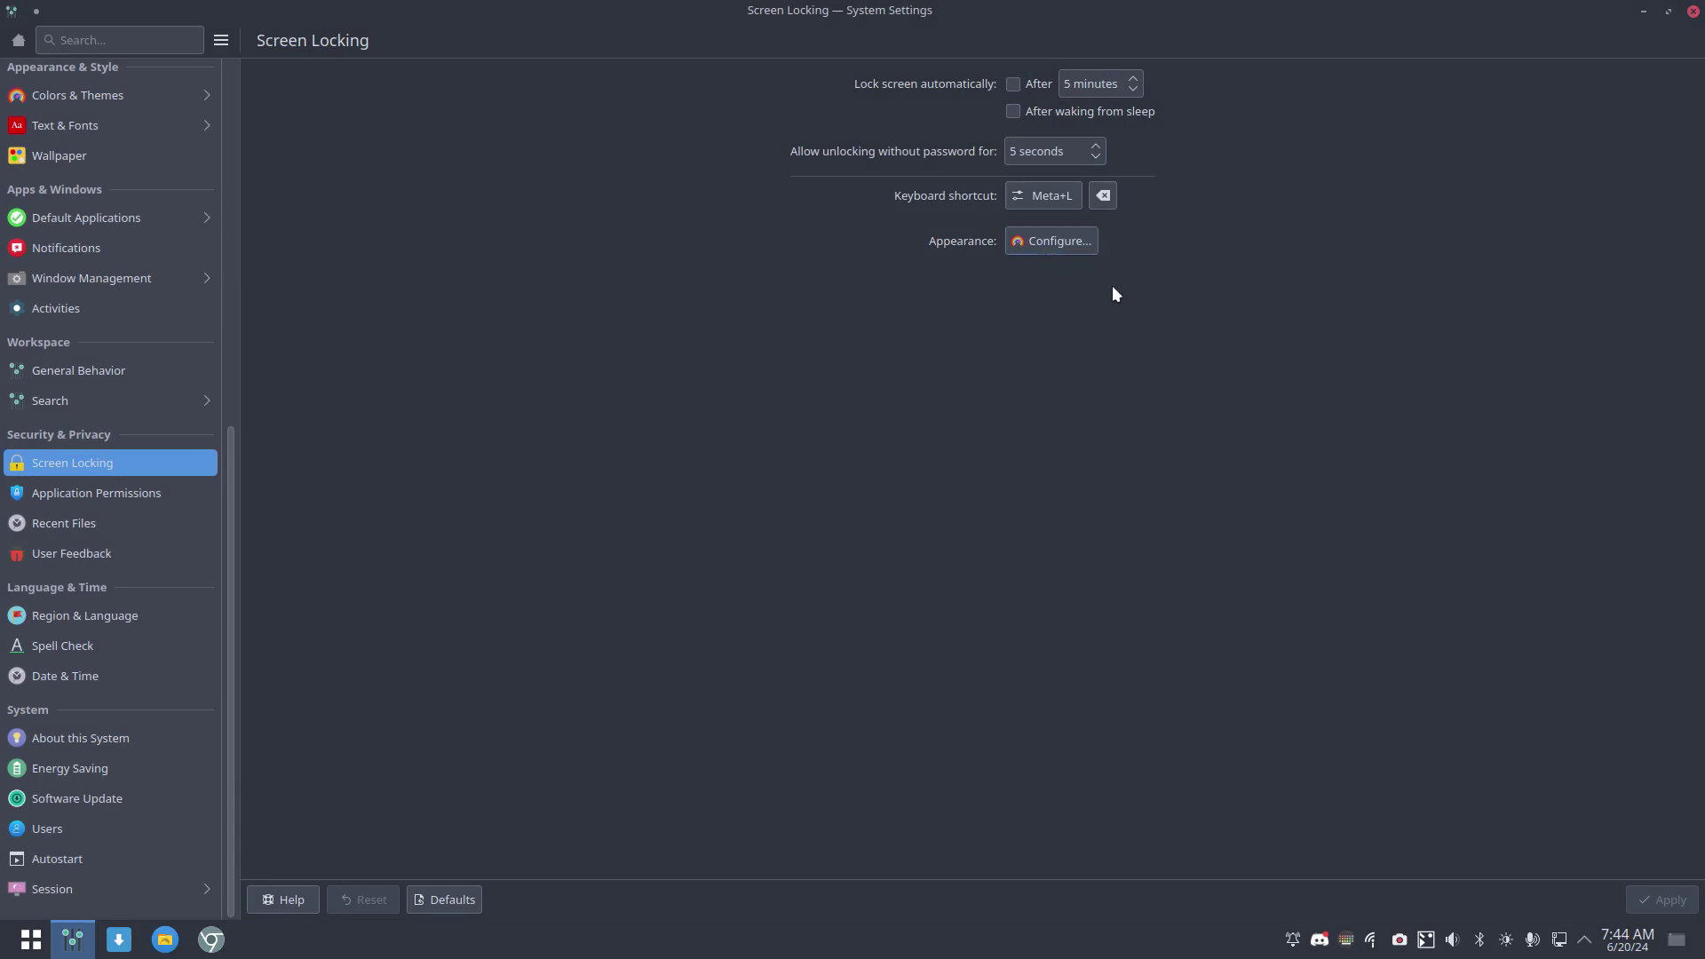
Close System Settings, show hidden folders in Dolphin's Home, and select .config
click(1692, 11)
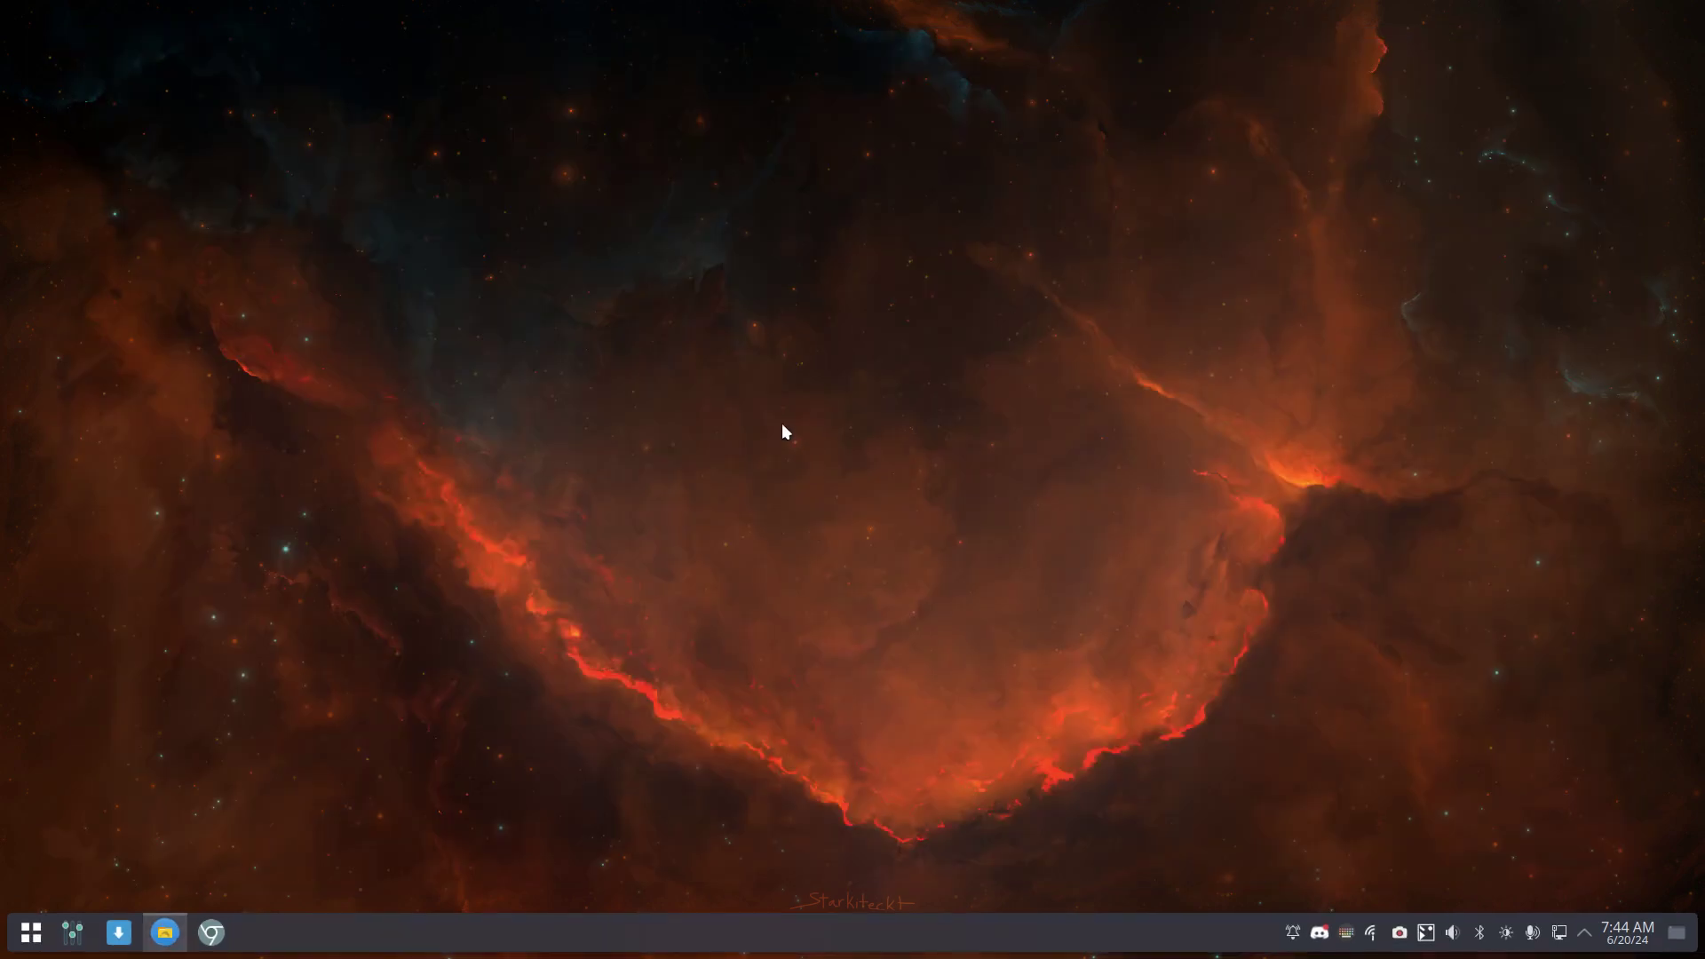
key(ctrl+h)
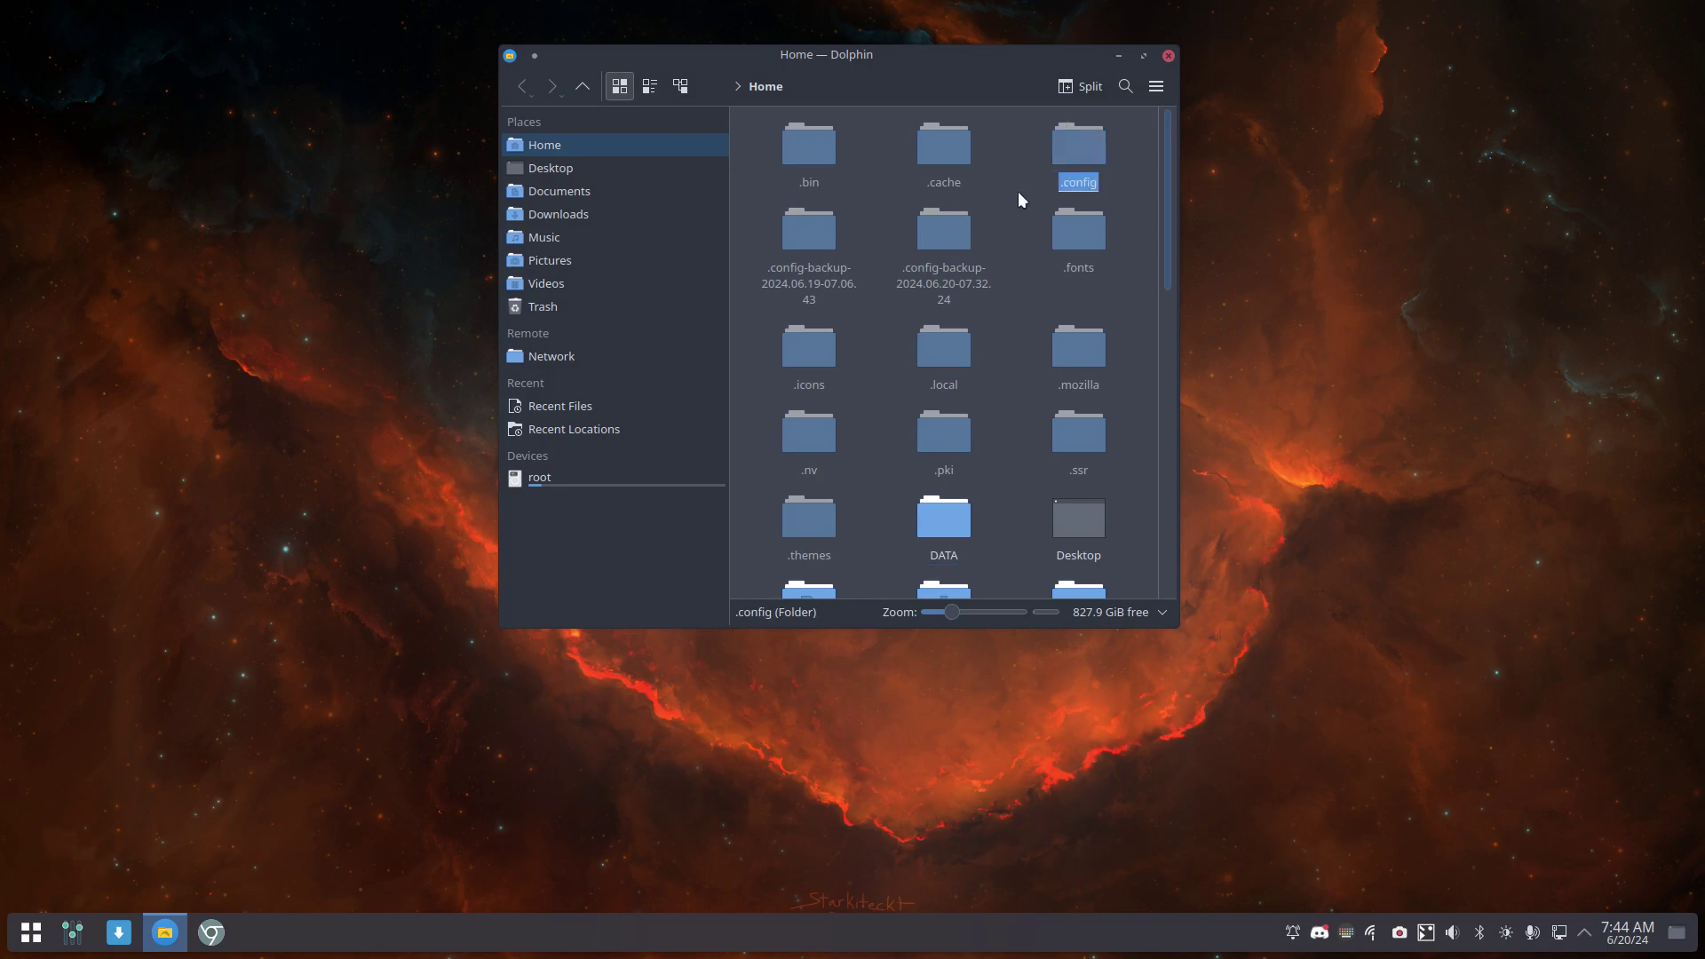
click(799, 232)
click(1084, 144)
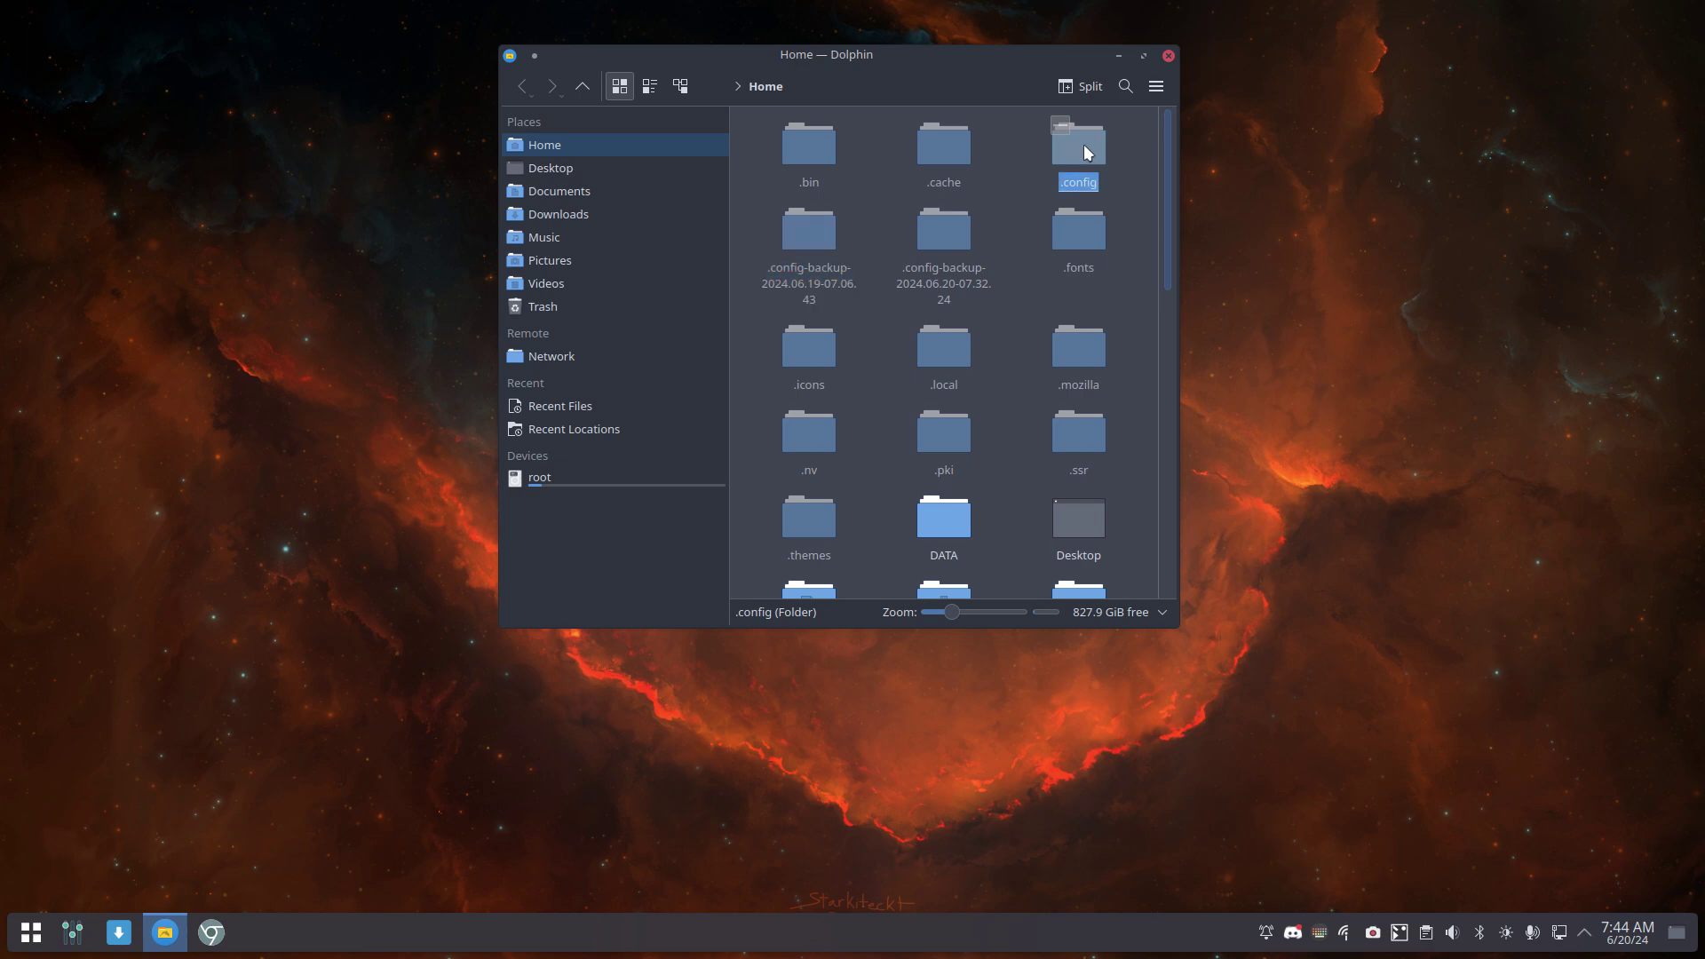
Paste a copy of .config renamed with 'erik' appended, then select both folders
key(ctrl+v)
key(End)
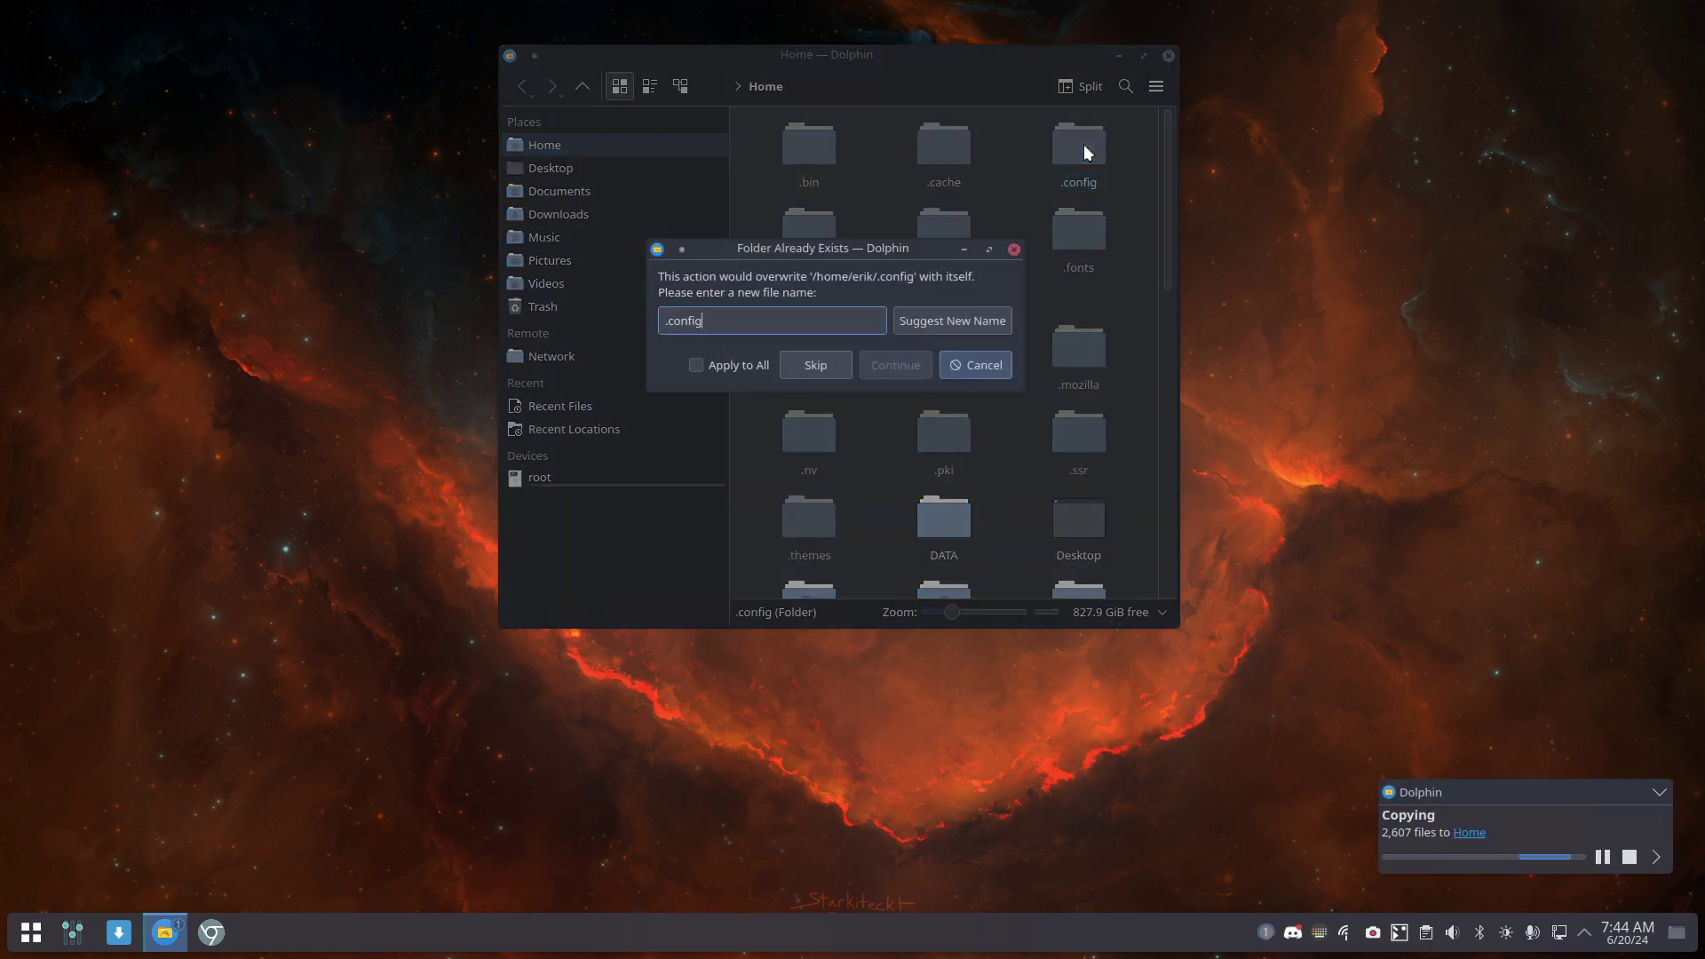
text(erik)
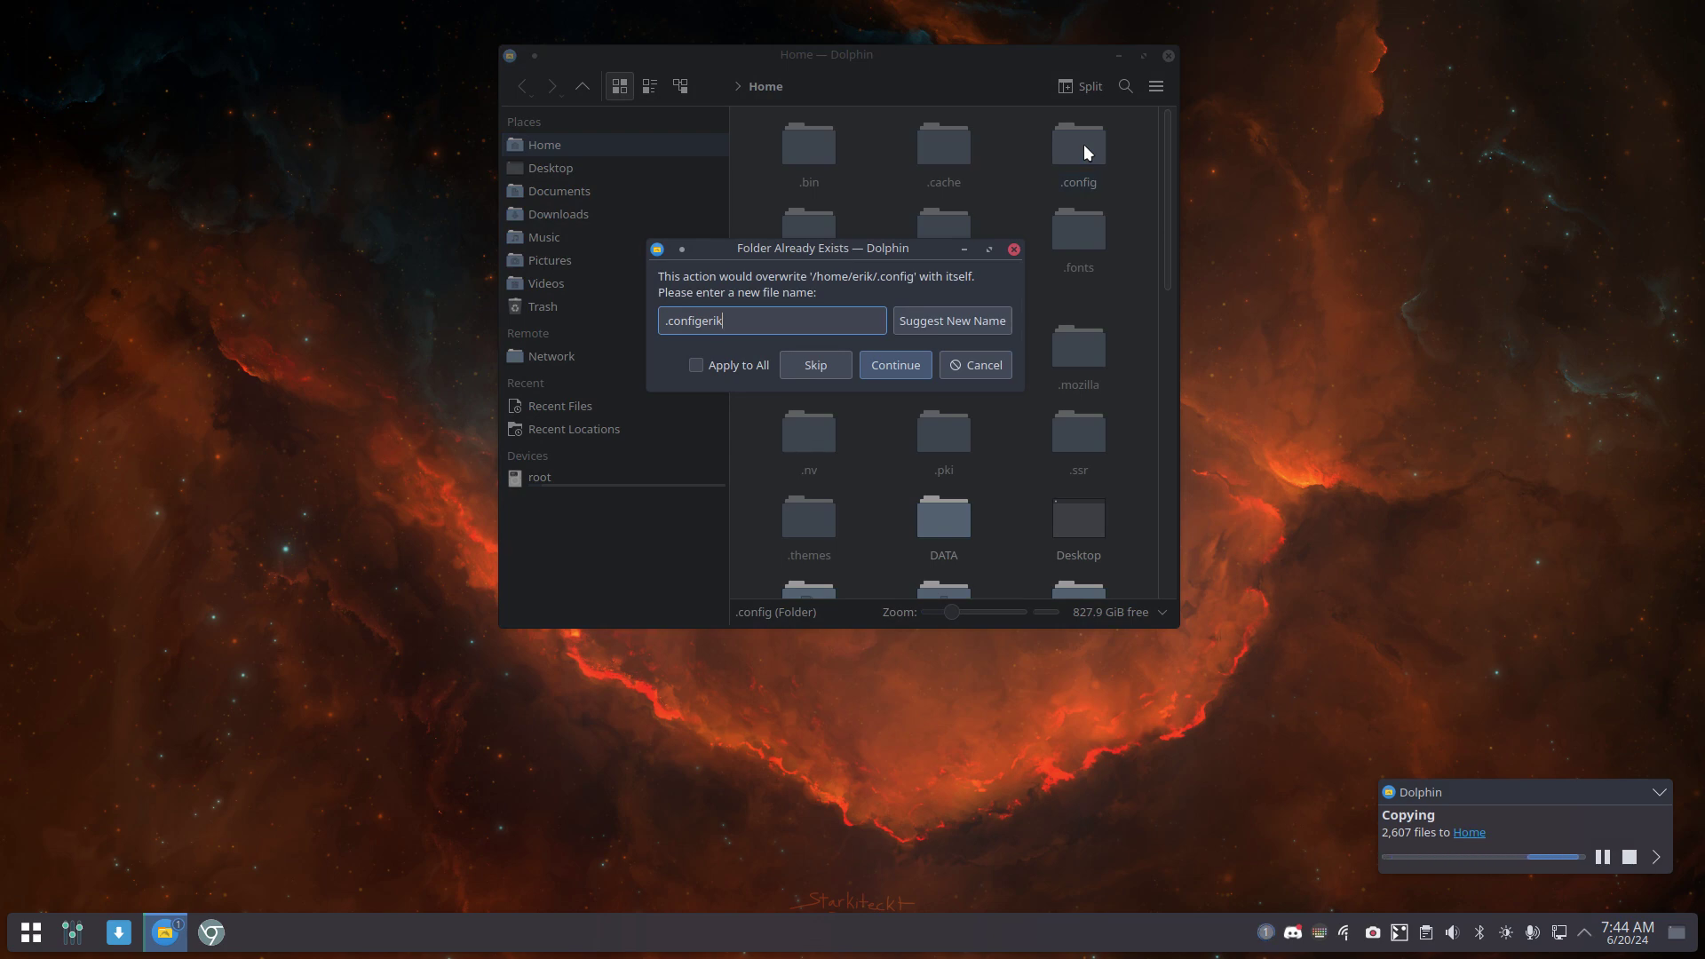
key(Return)
ctrl+click(1080, 146)
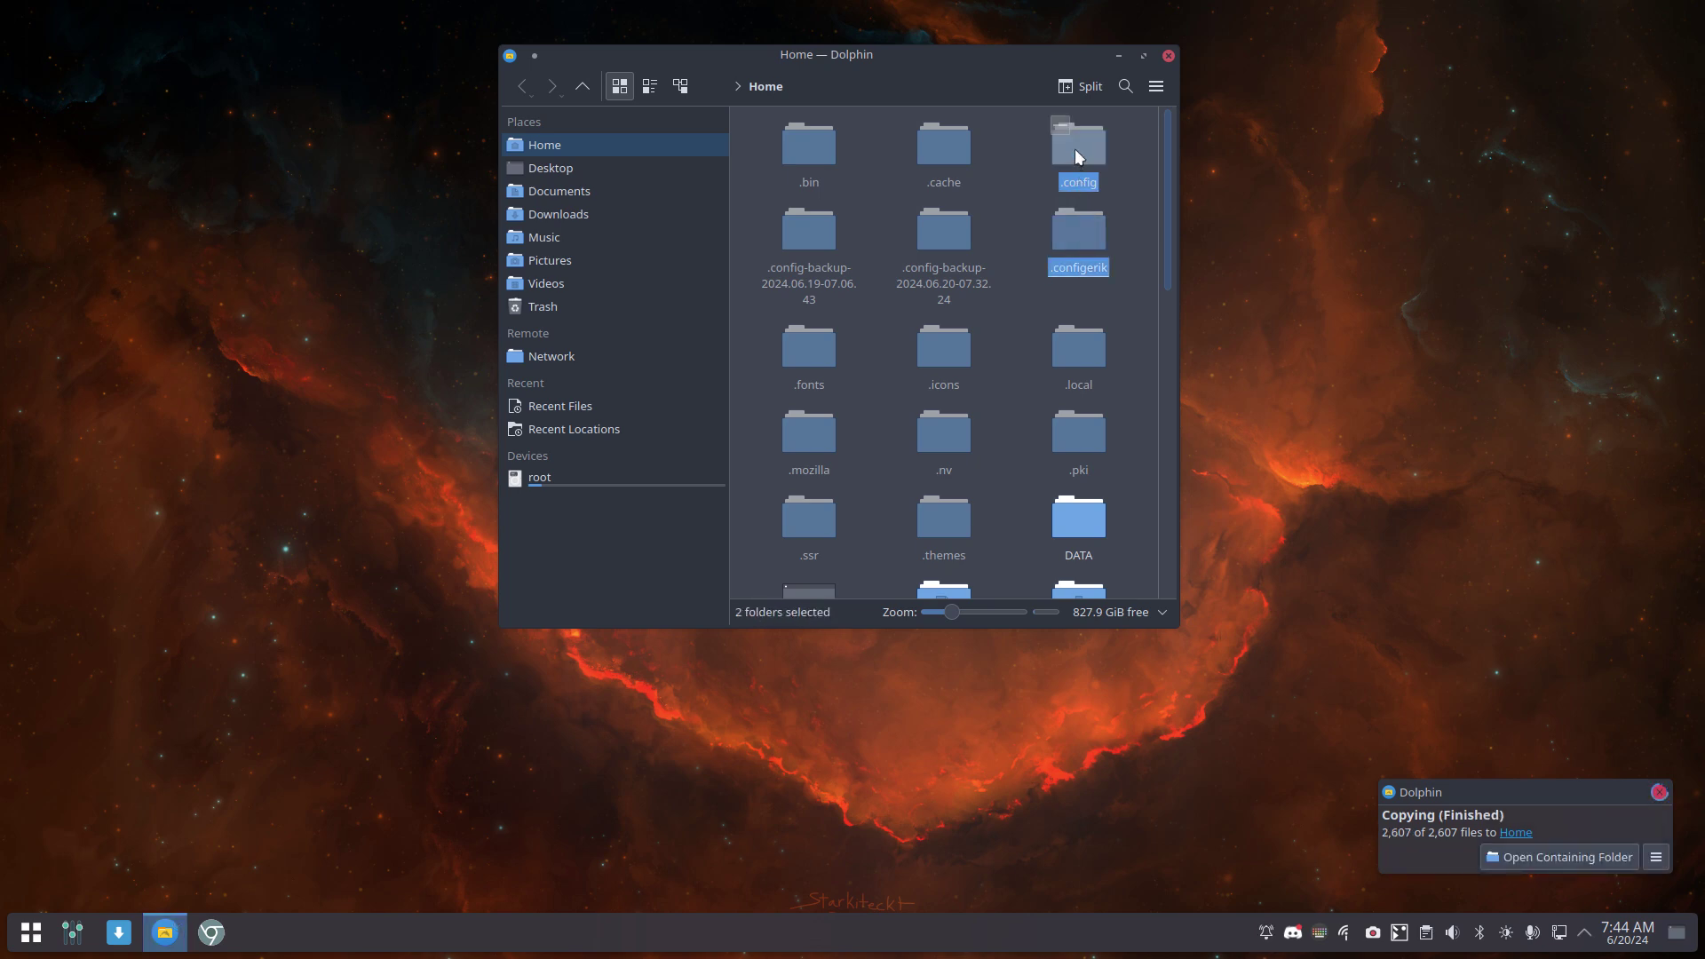
Compare the .config folder and its copy in Meld and scroll through the results
right_click(1075, 149)
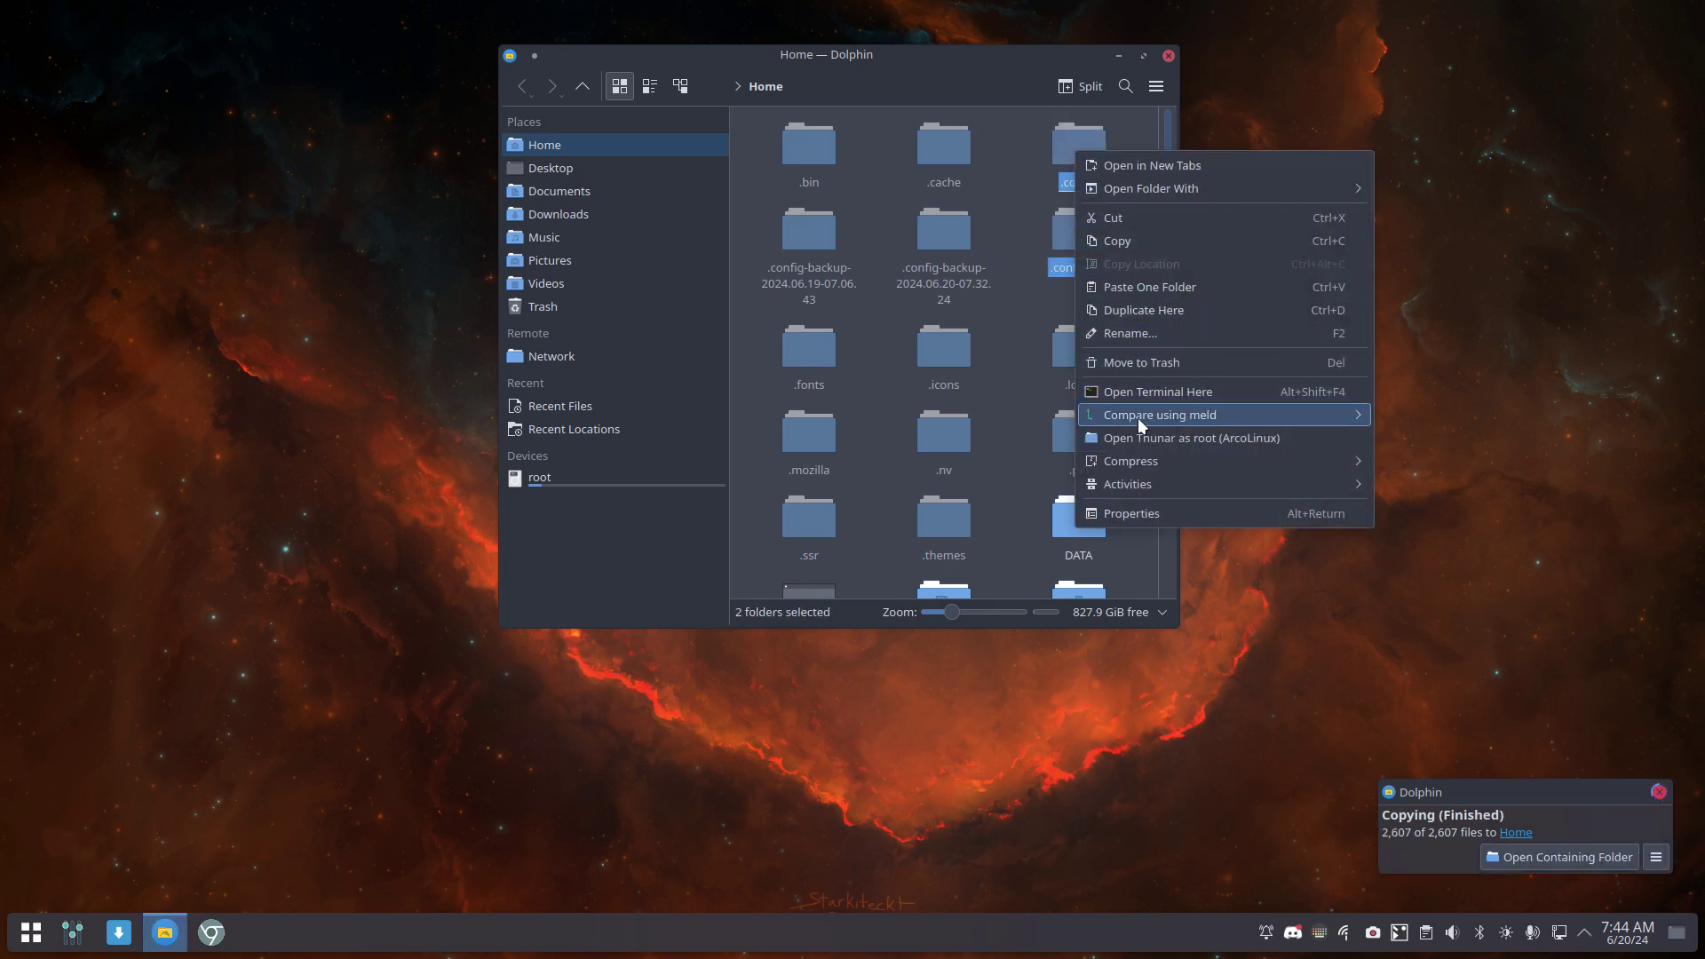
mouse_move(1138, 415)
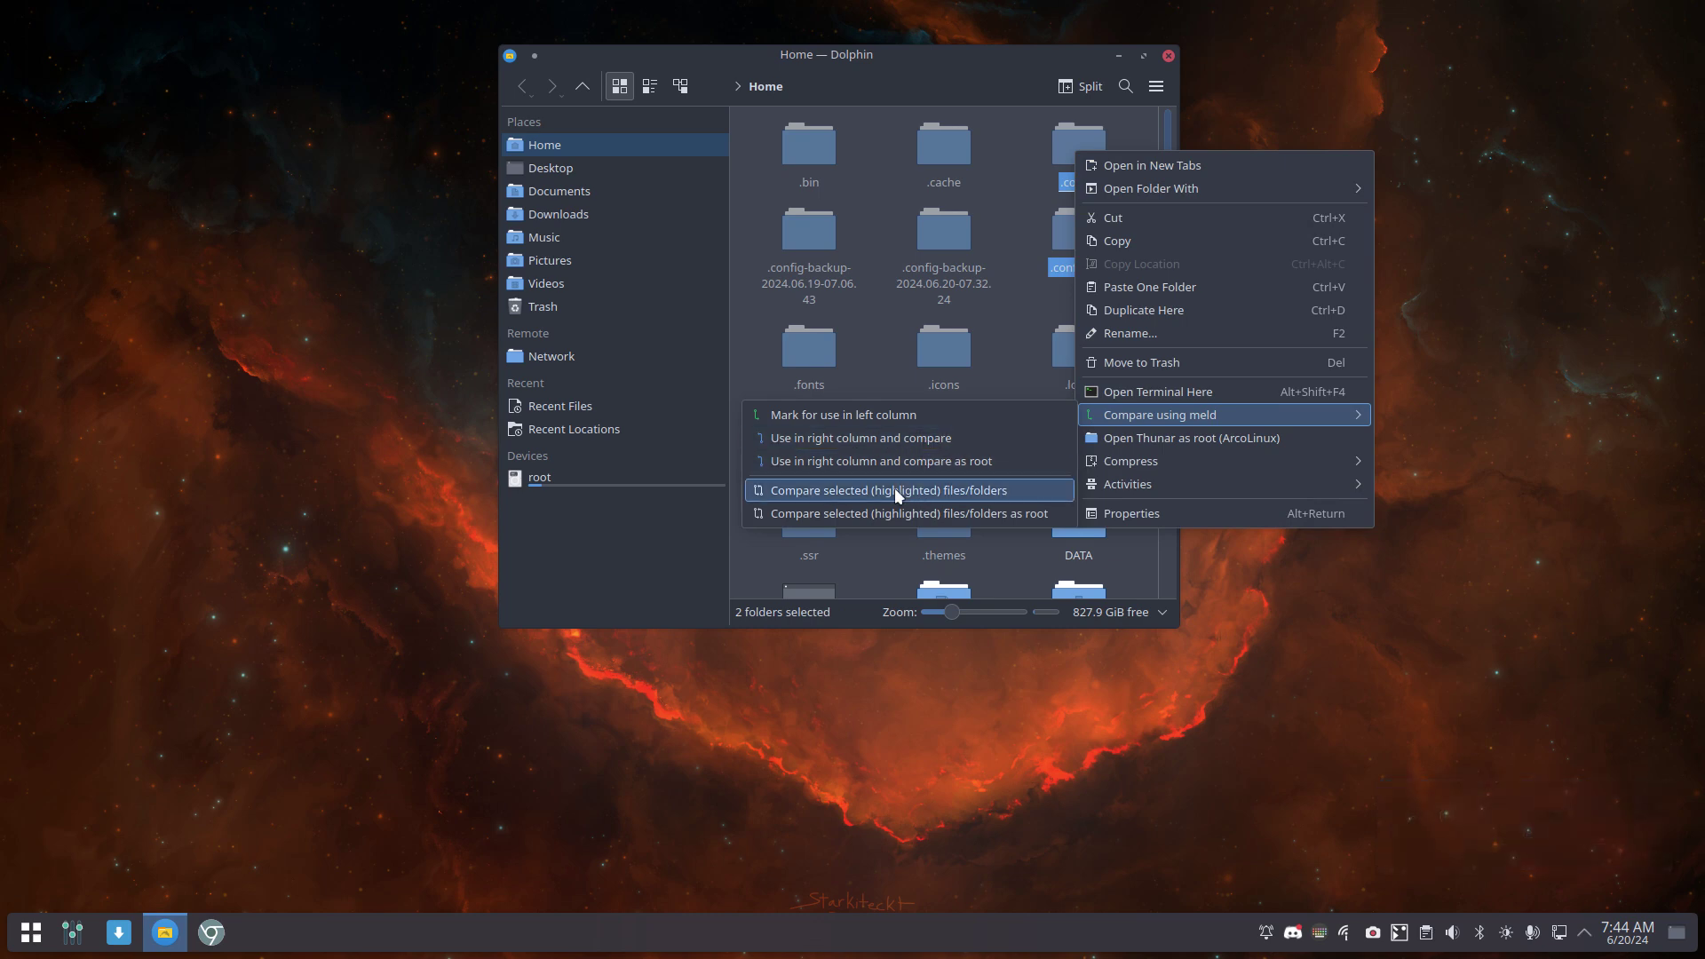
click(1021, 491)
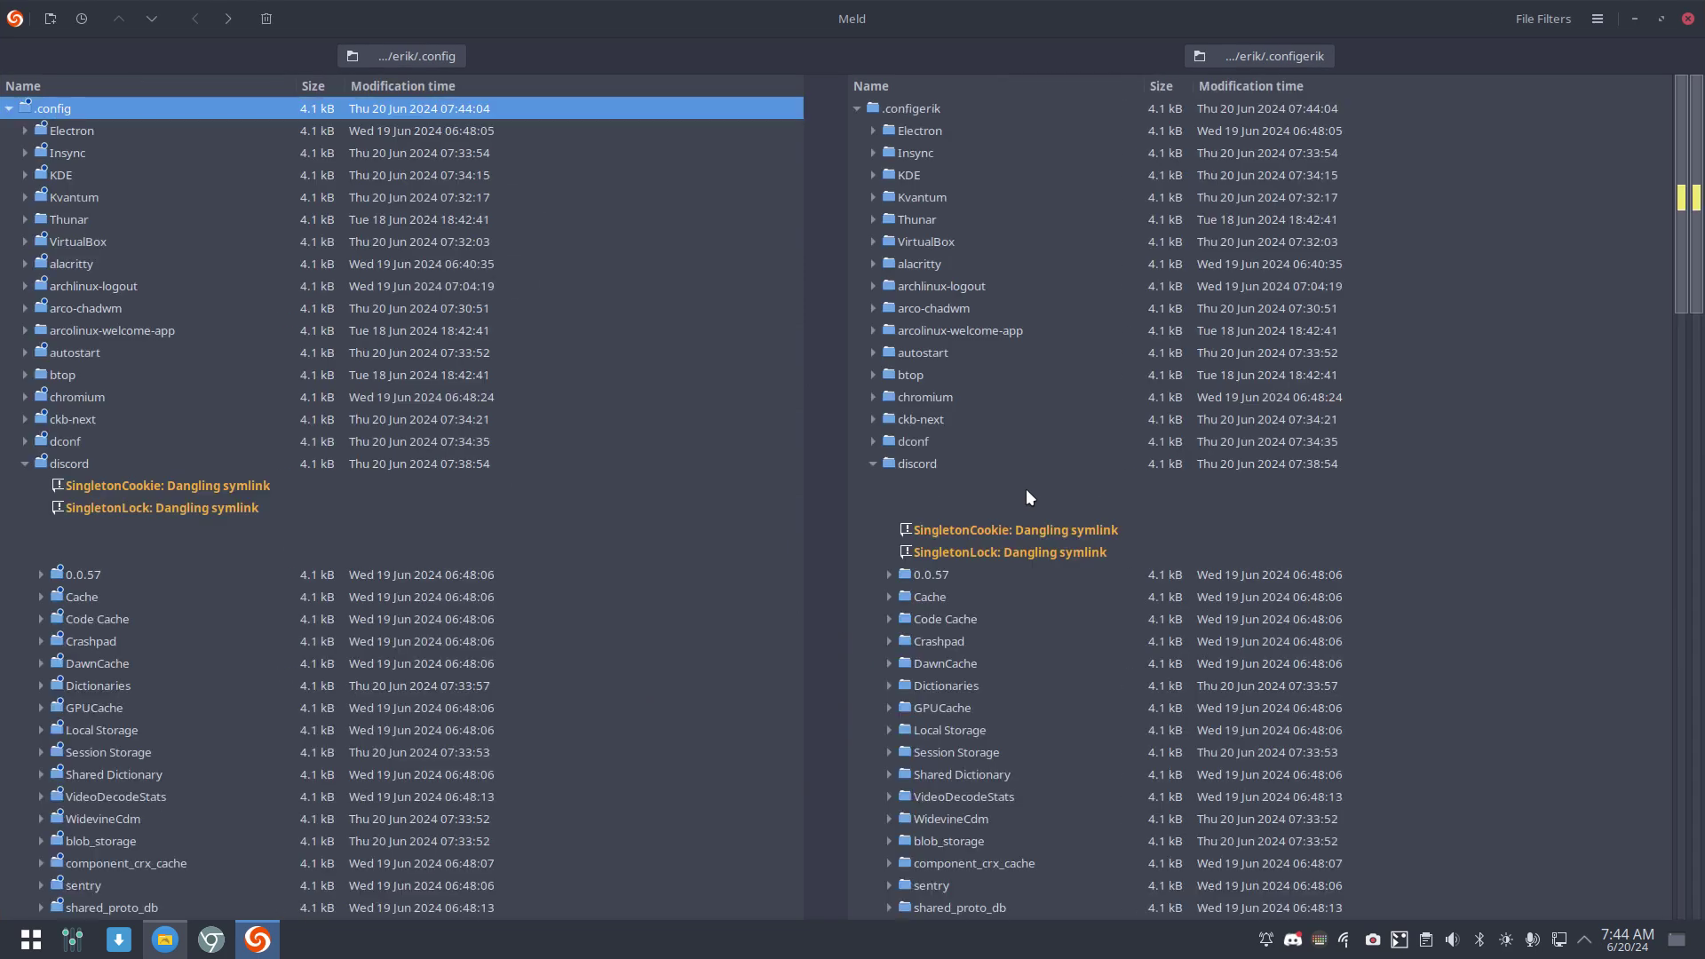
scroll(721, 509, down, 10)
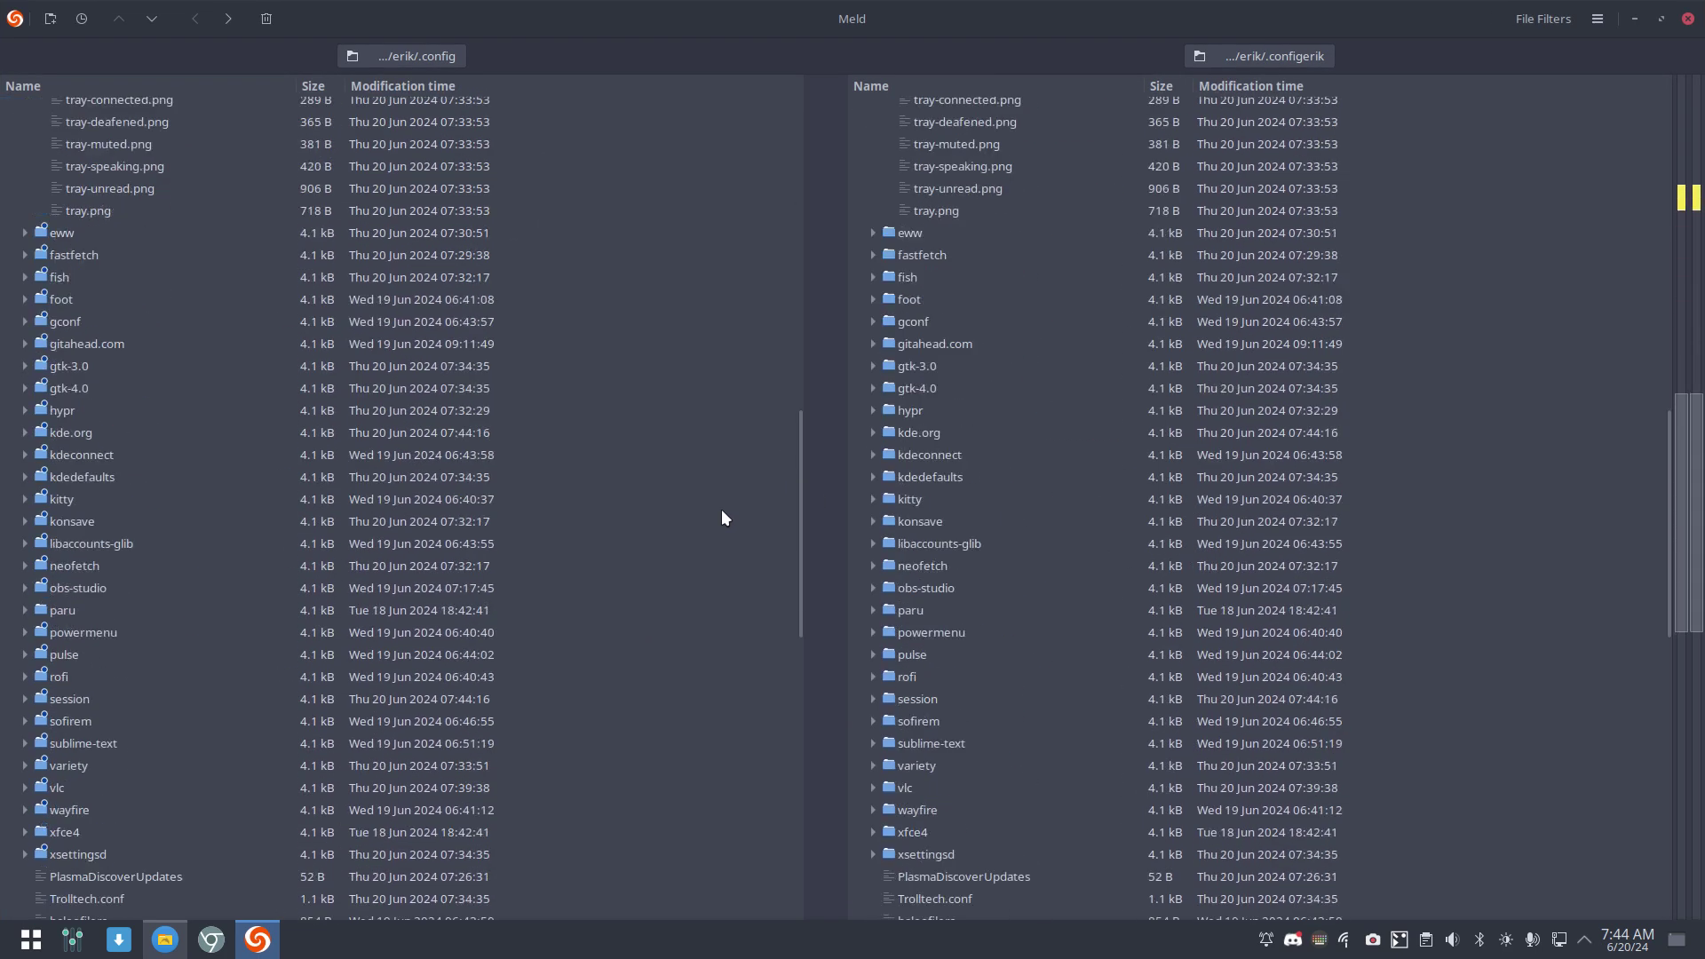
scroll(722, 510, down, 10)
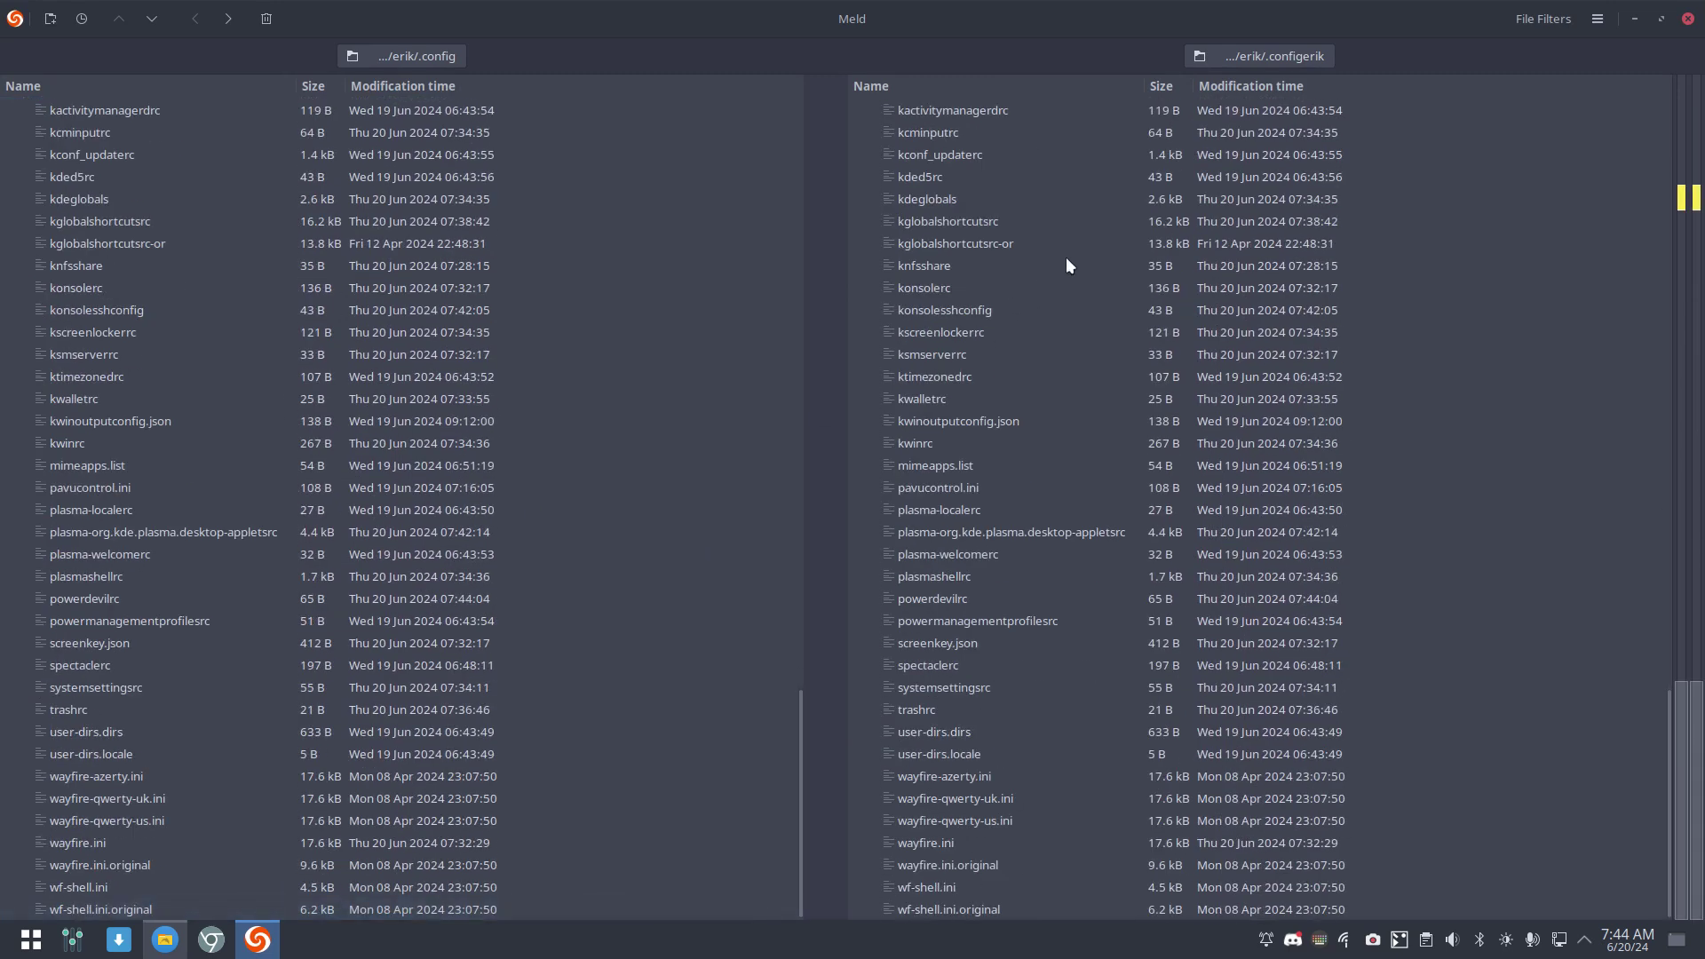
Hide files that are the same, shrink the Meld window, and launch System Settings
click(1537, 20)
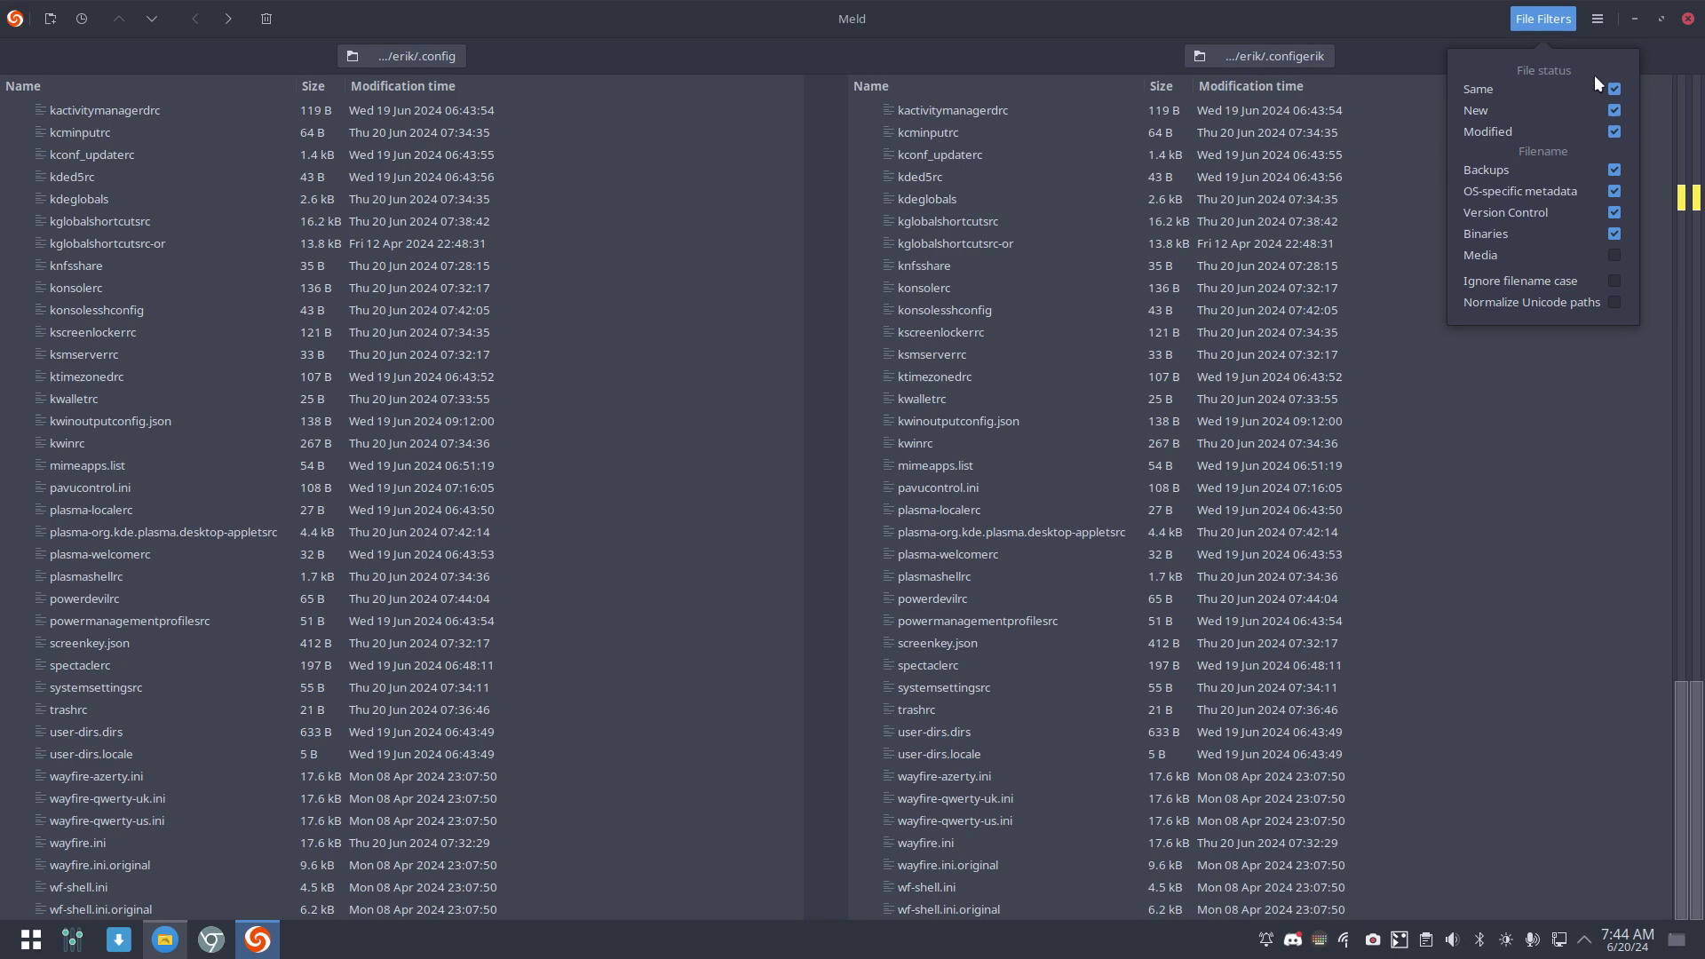
click(1613, 90)
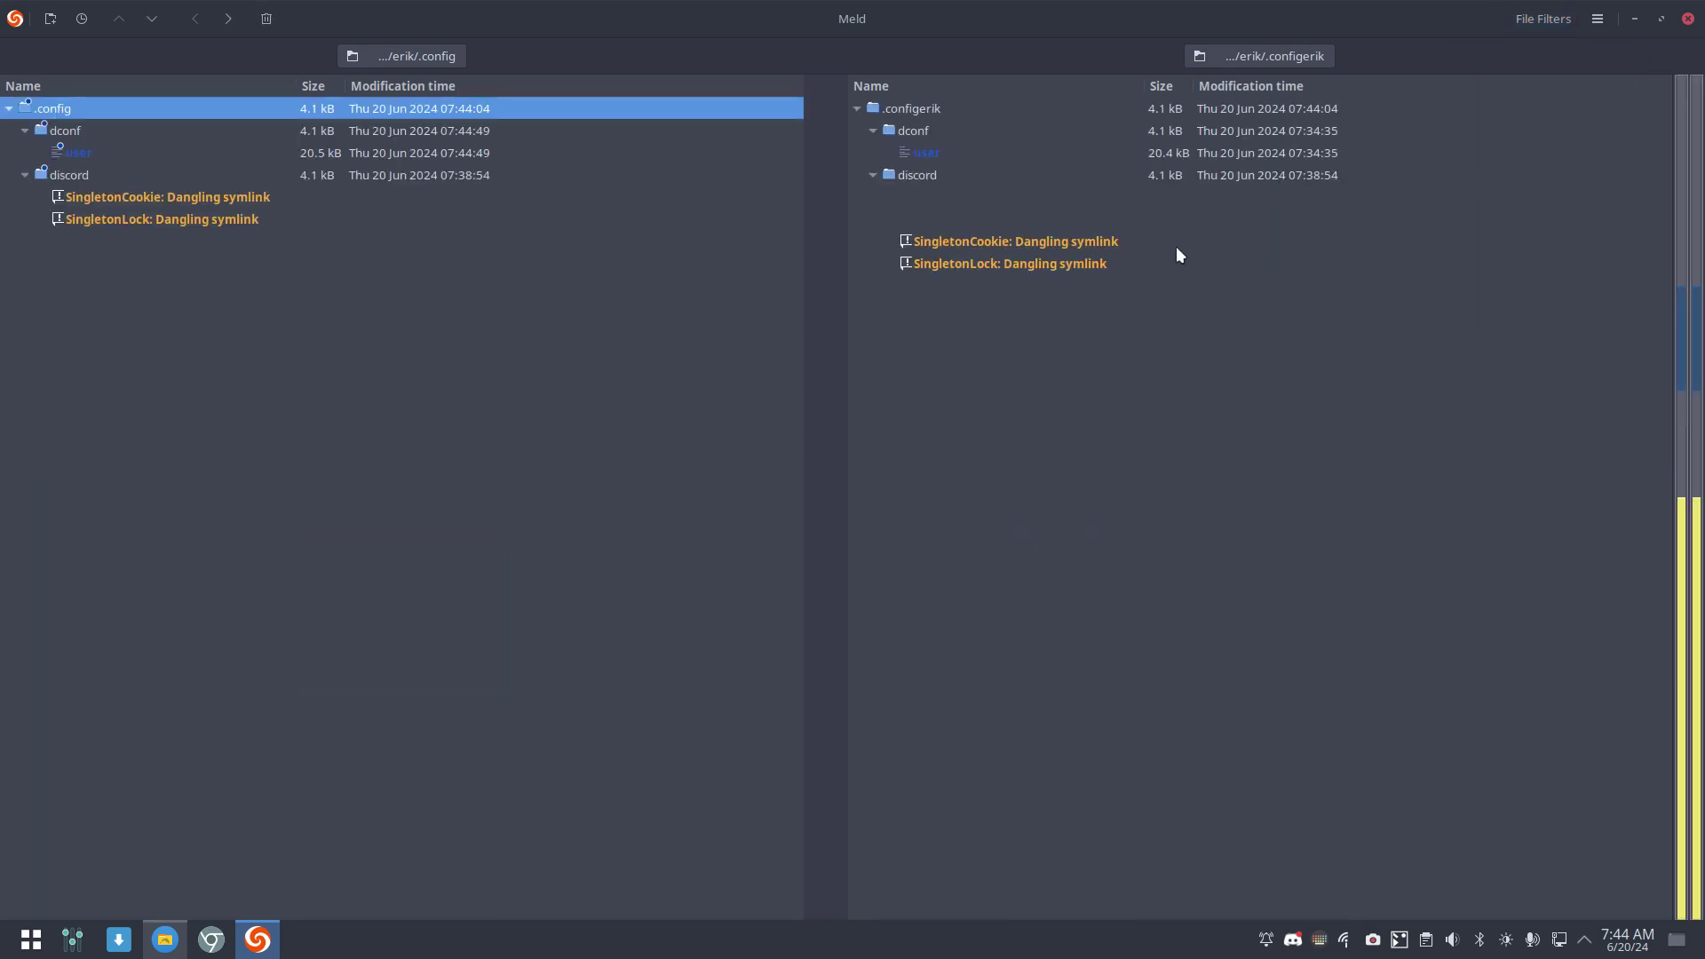
drag(1037, 21, 1188, 229)
click(72, 932)
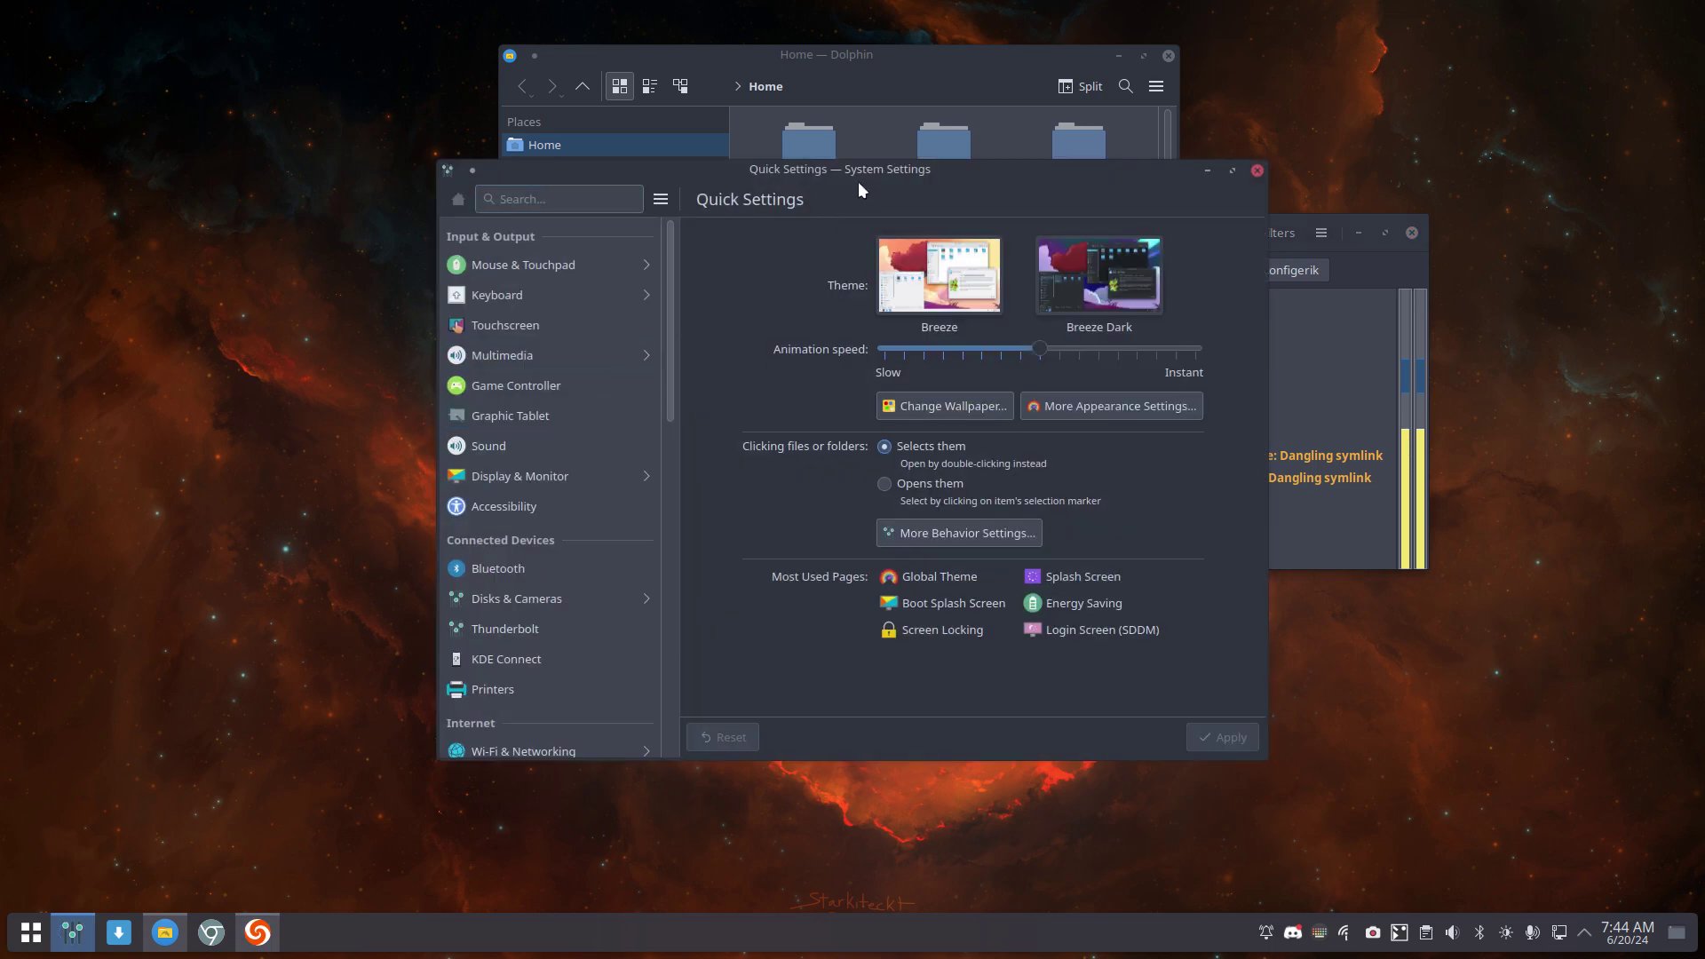
Set Energy Saving to Sleep after 15 minutes of inactivity, apply, and minimize System Settings
double_click(869, 167)
scroll(133, 755, down, 10)
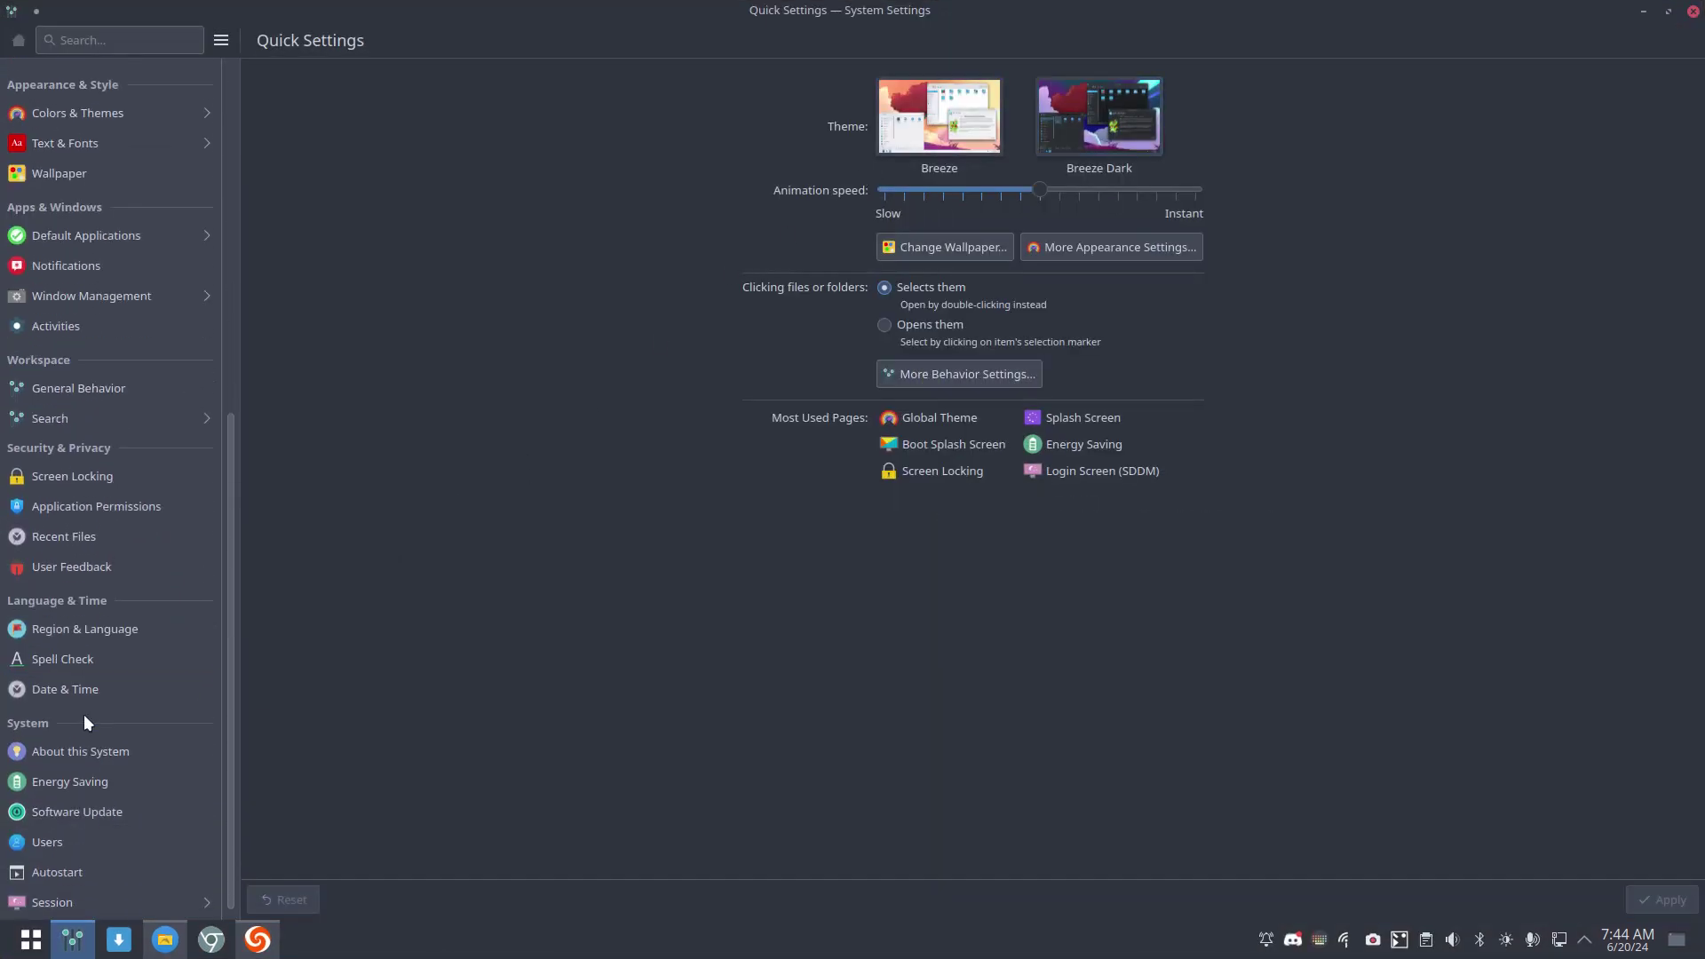
click(84, 769)
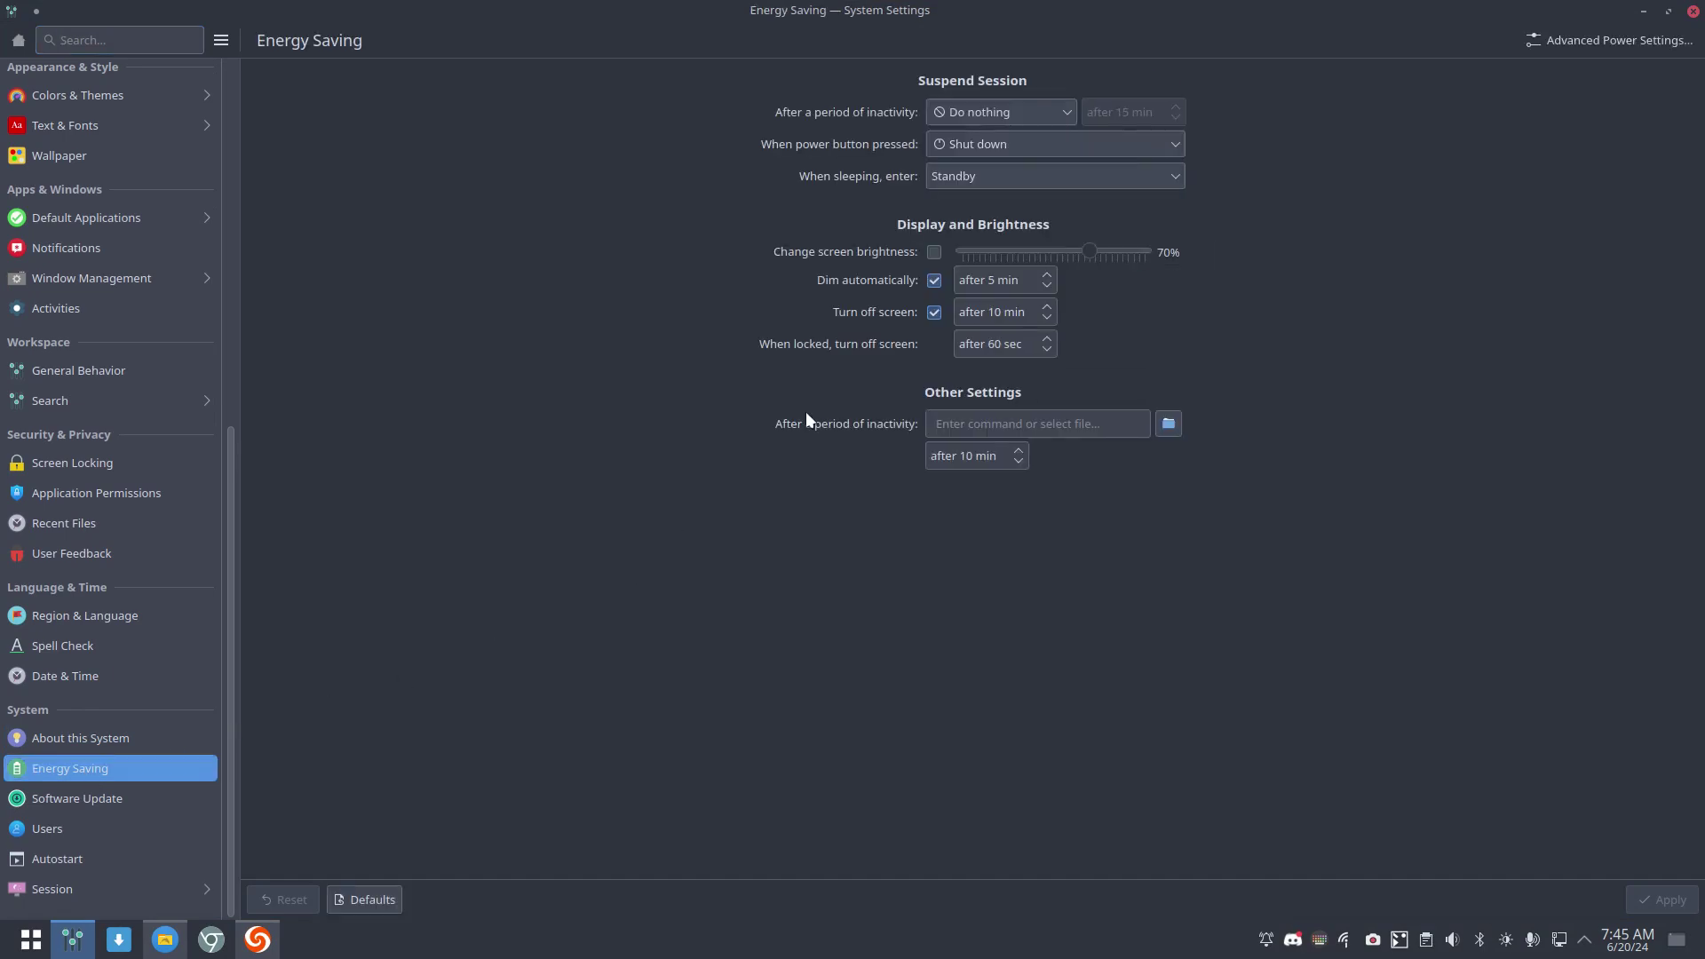
click(1031, 115)
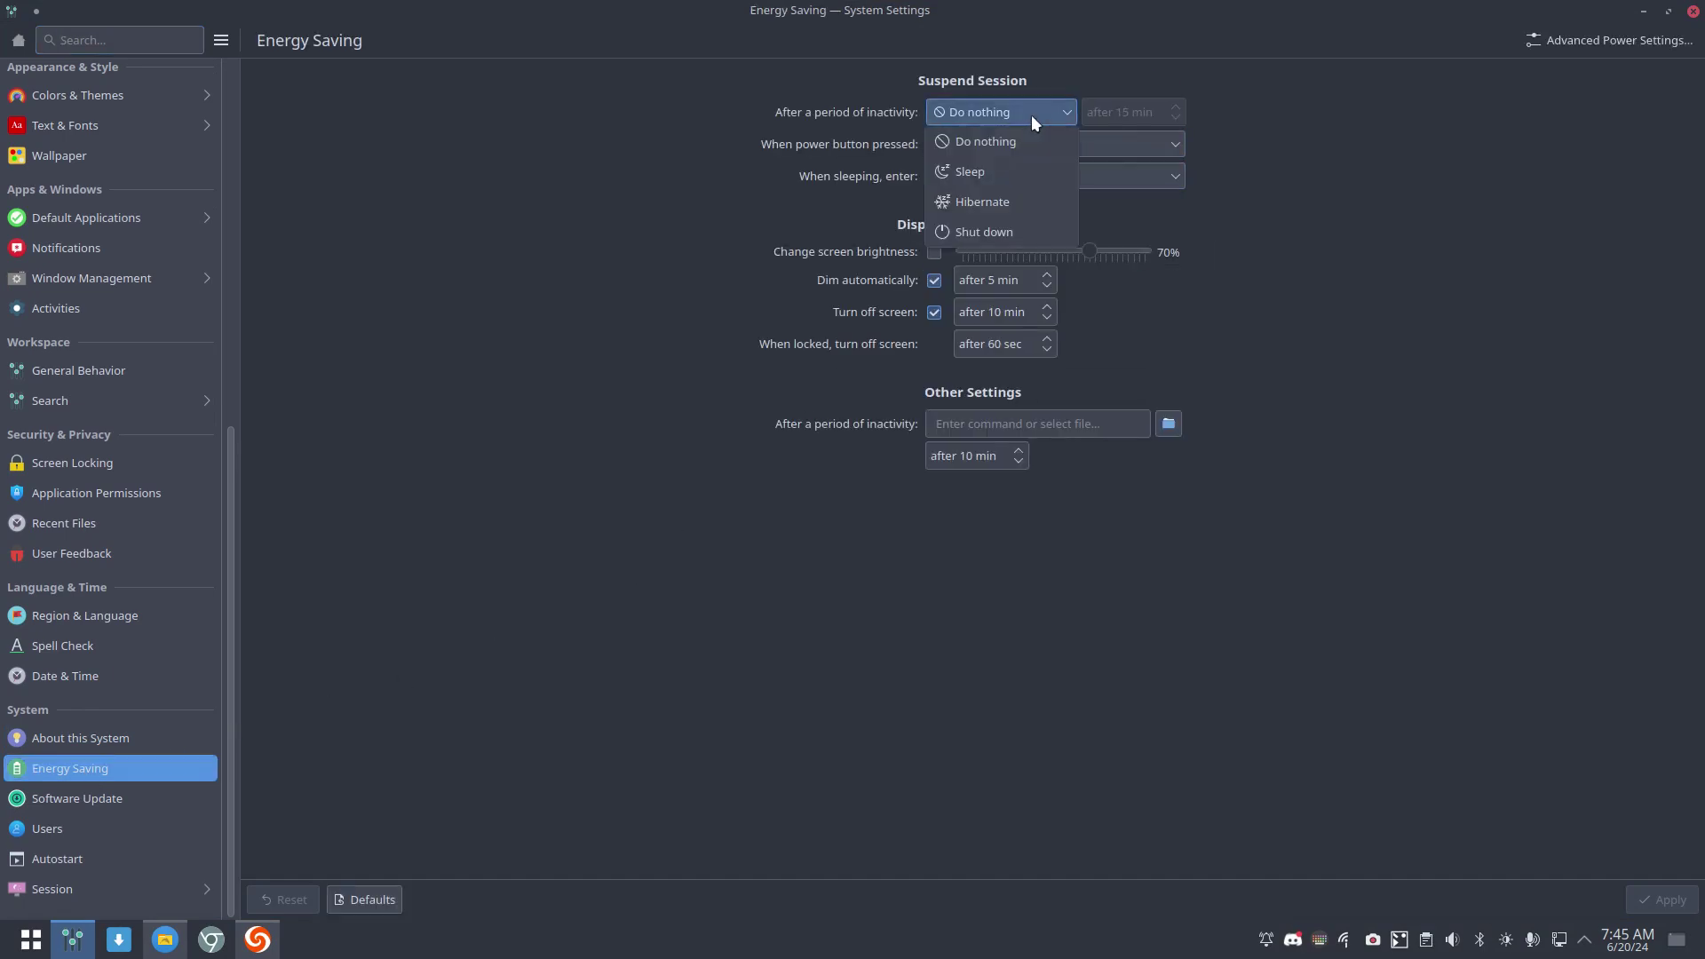
click(1025, 172)
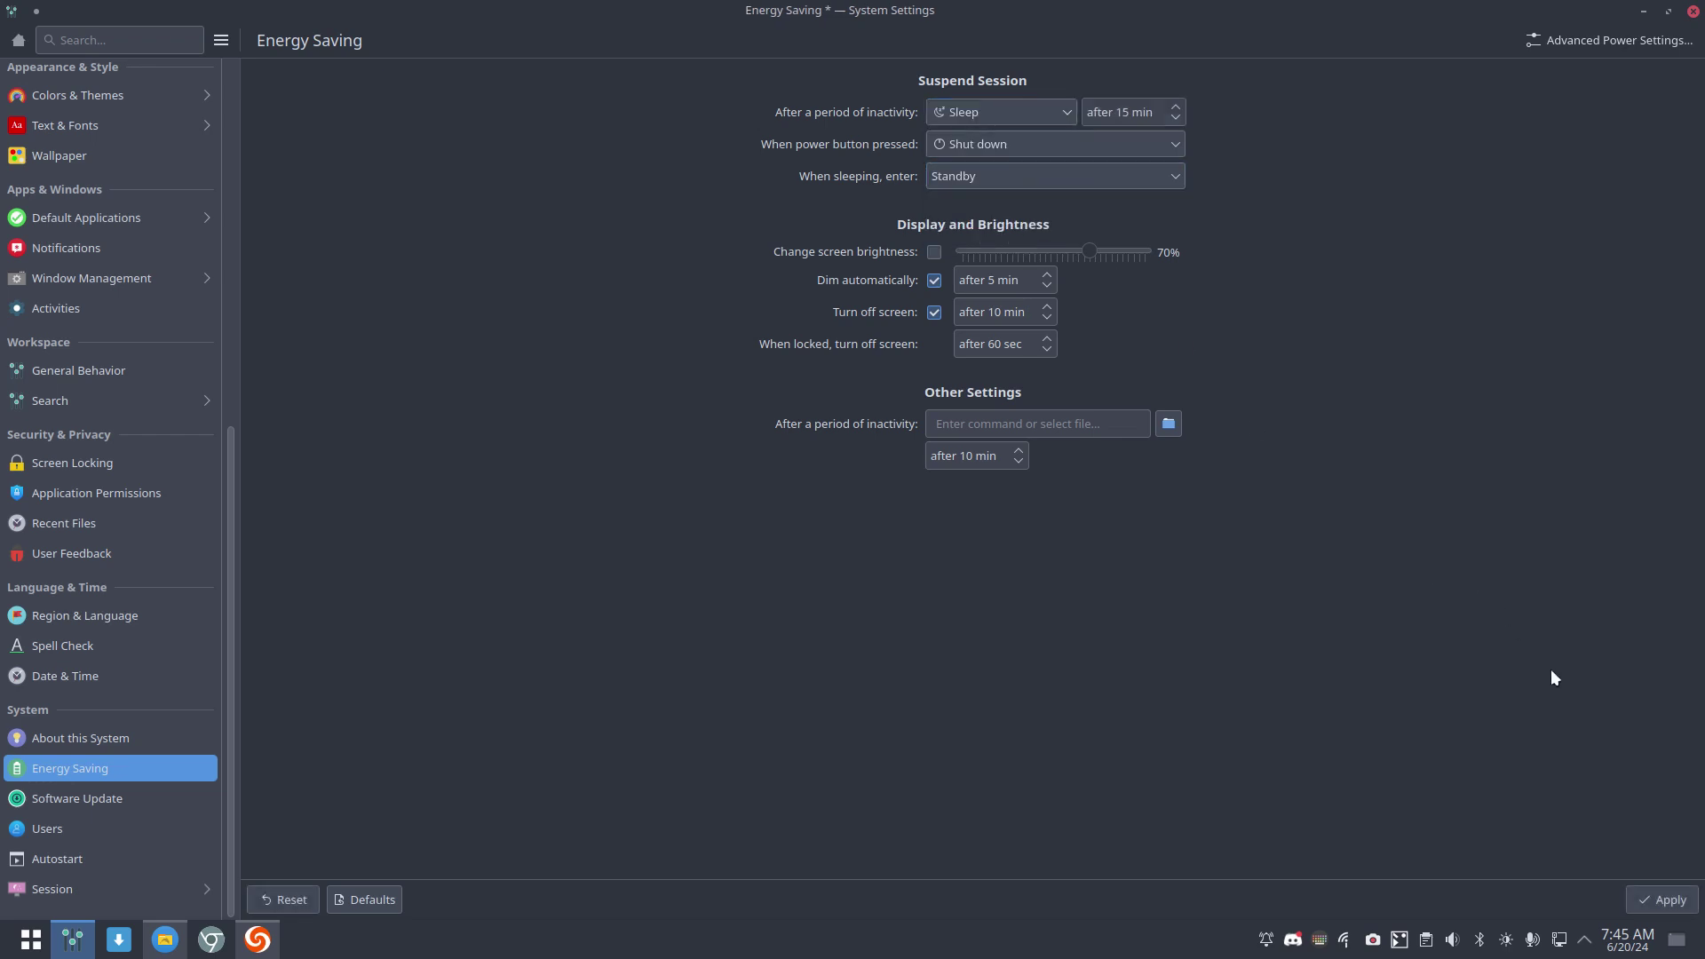
click(1666, 900)
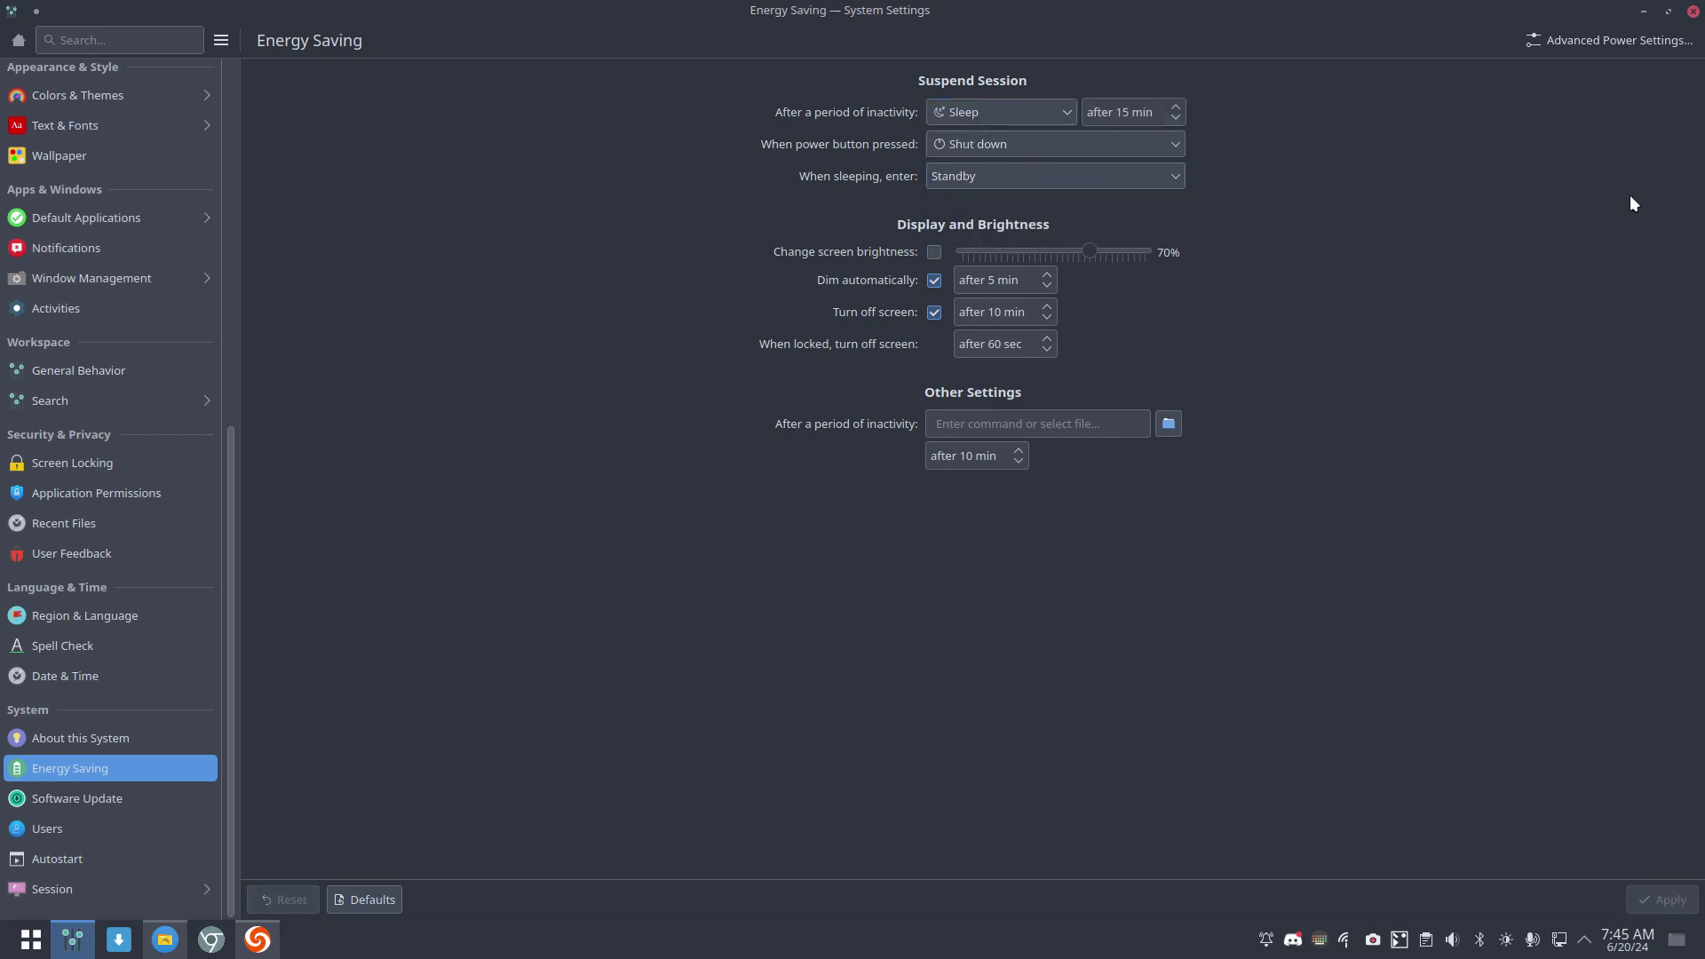
click(1644, 11)
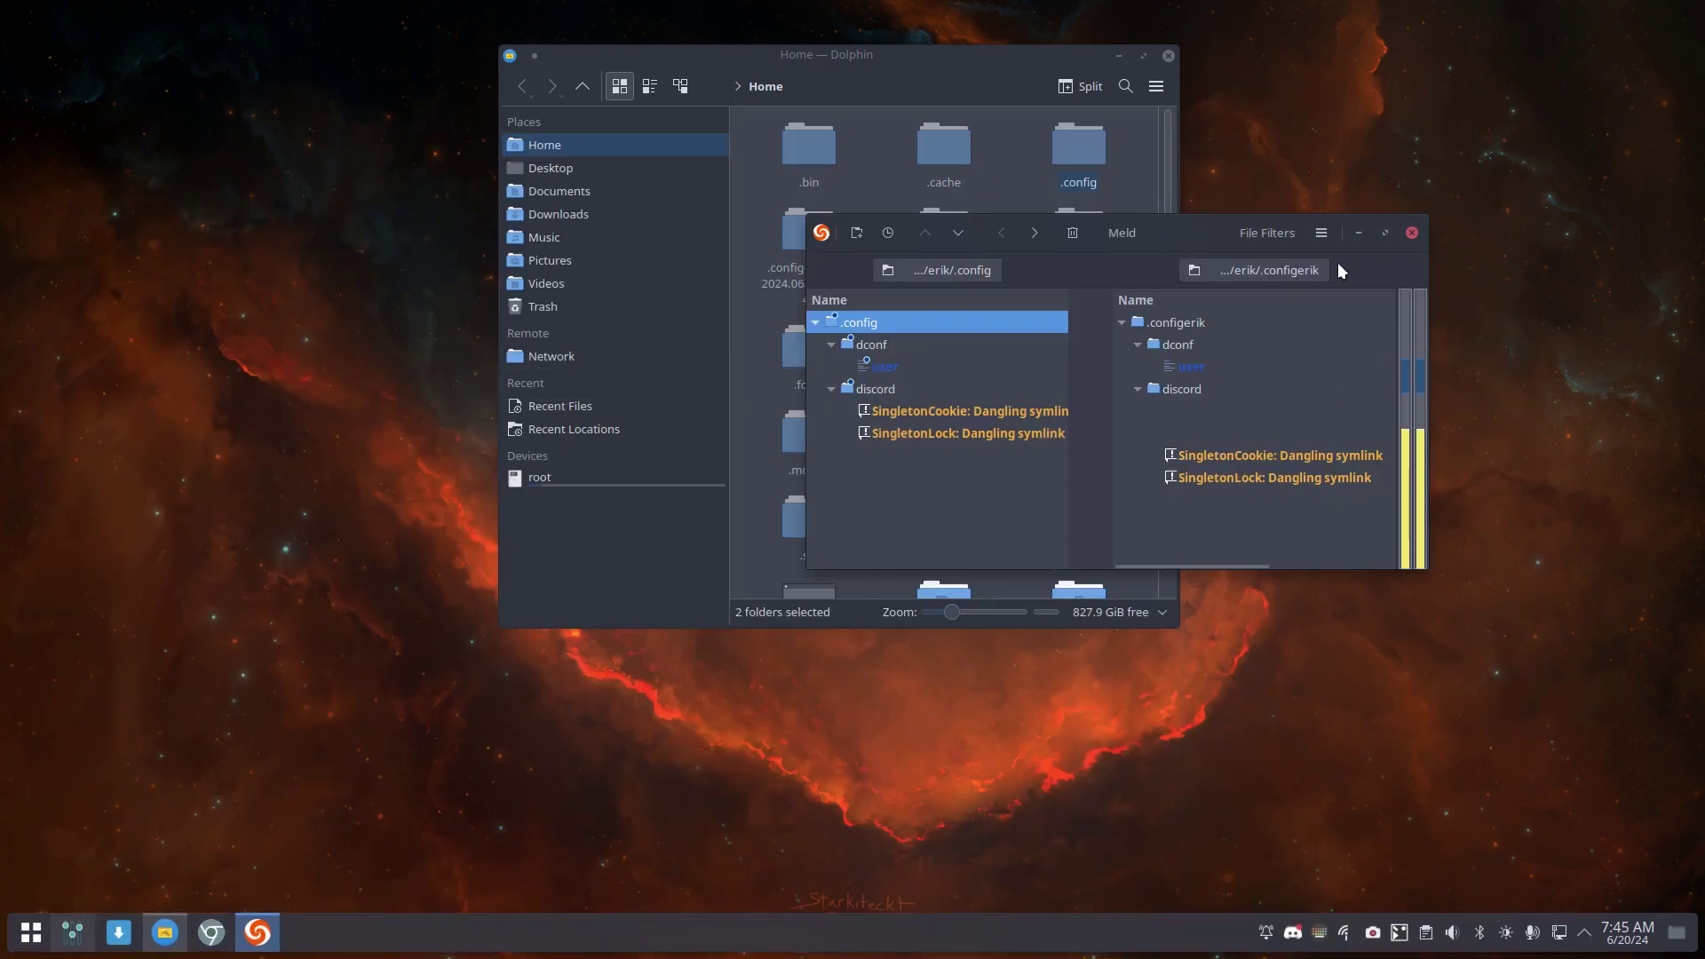
Refresh Meld's folder comparison and open the two powerdevilrc files side by side
click(1321, 233)
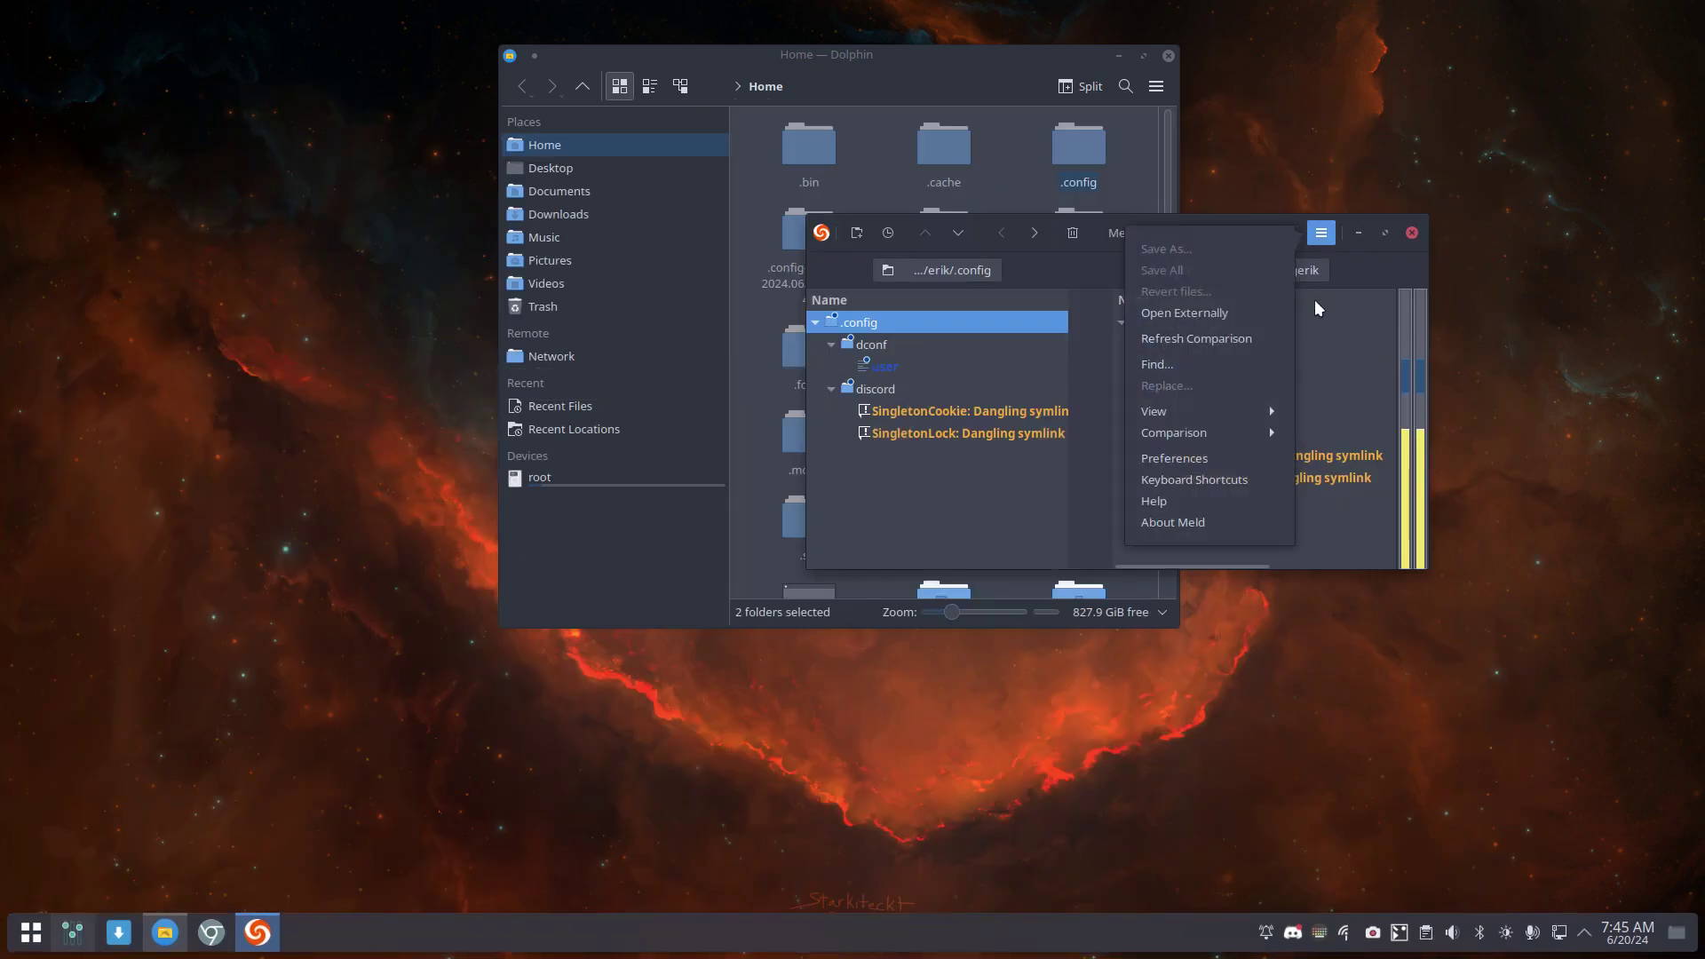
click(1211, 337)
click(1384, 232)
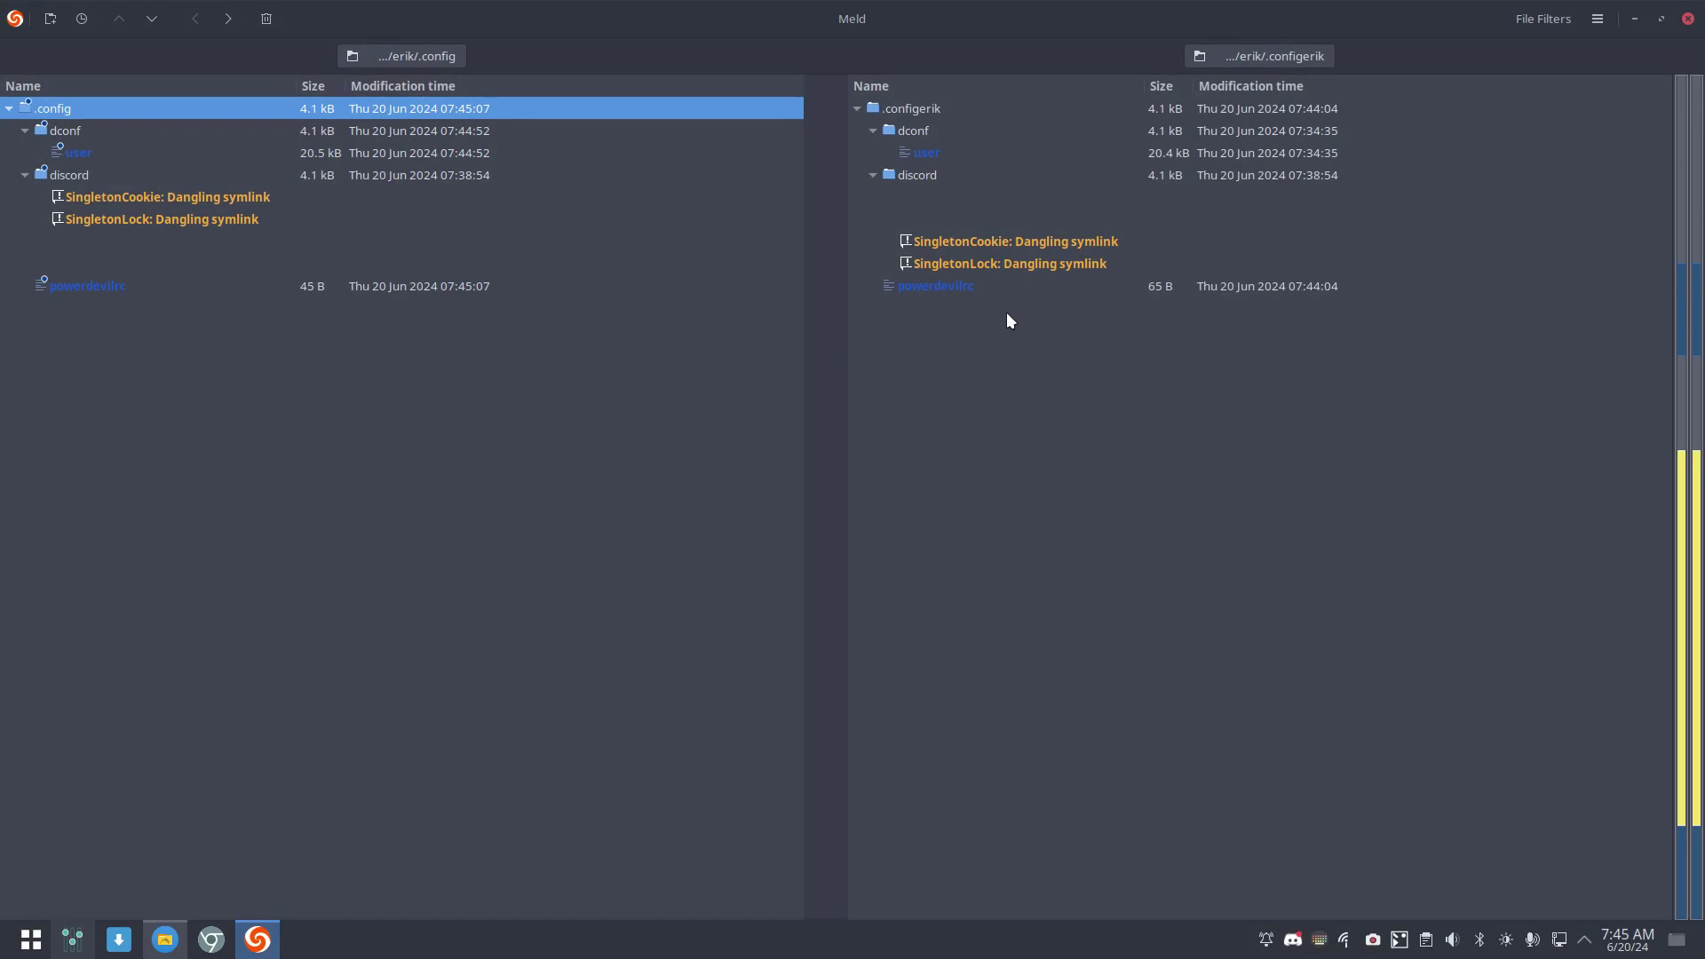
click(973, 296)
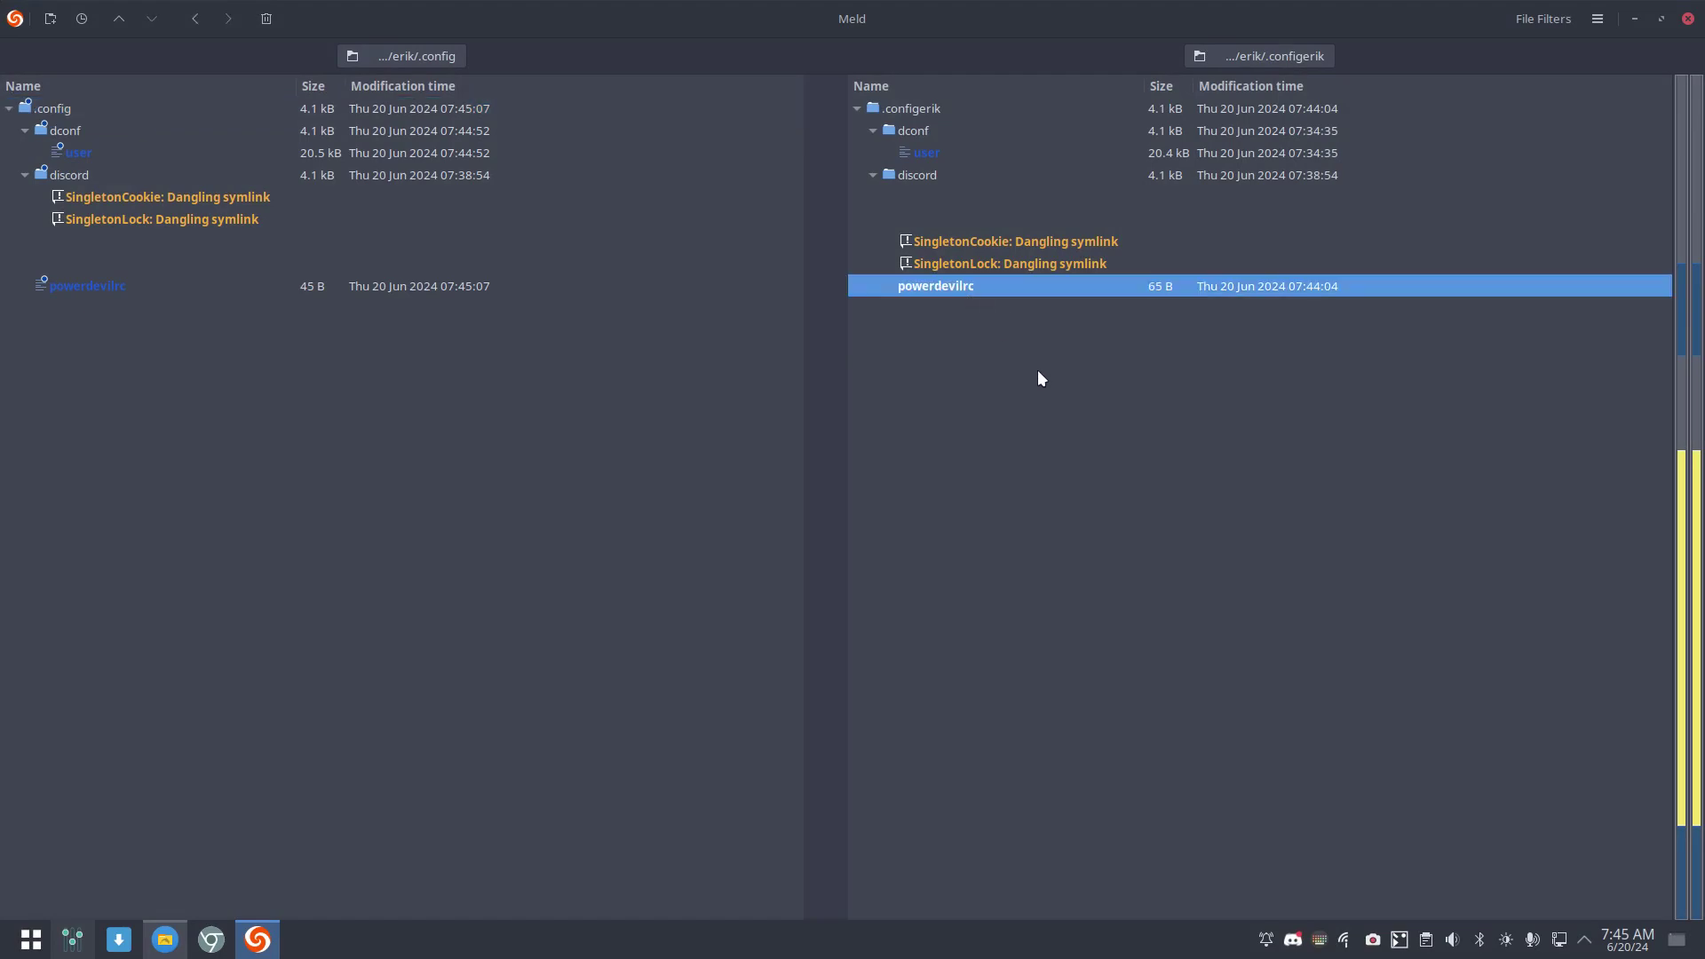
double_click(982, 290)
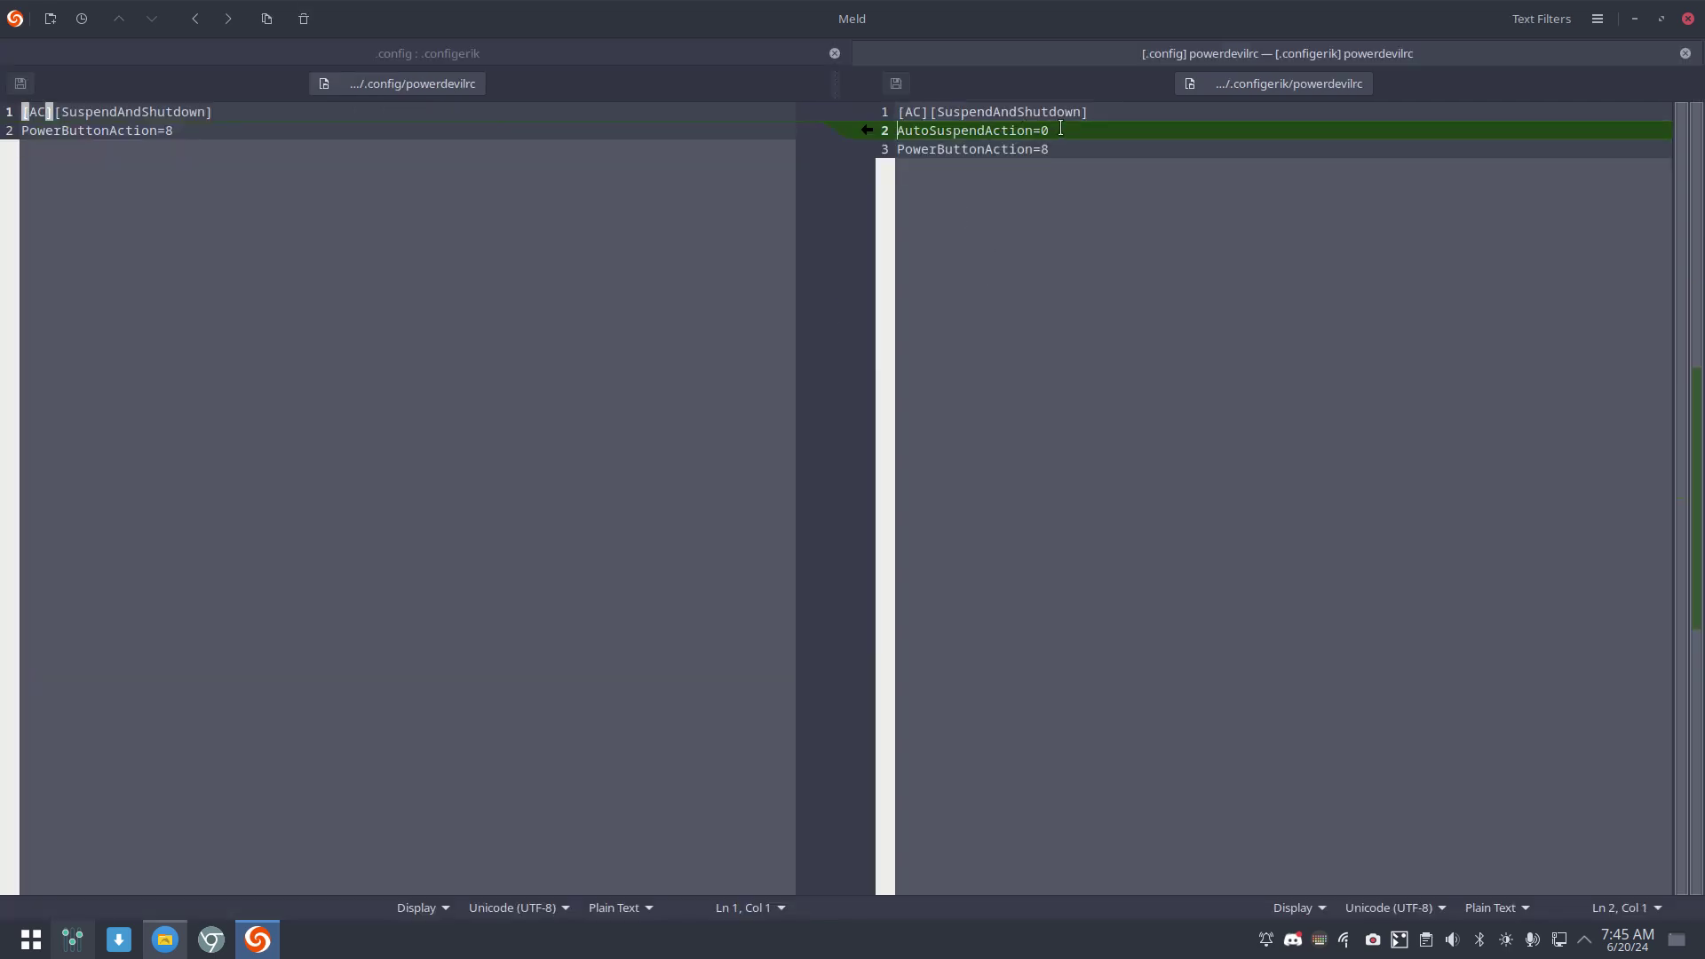
Copy the AutoSuspendAction=0 line into the .config powerdevilrc and save it
drag(1060, 130, 868, 130)
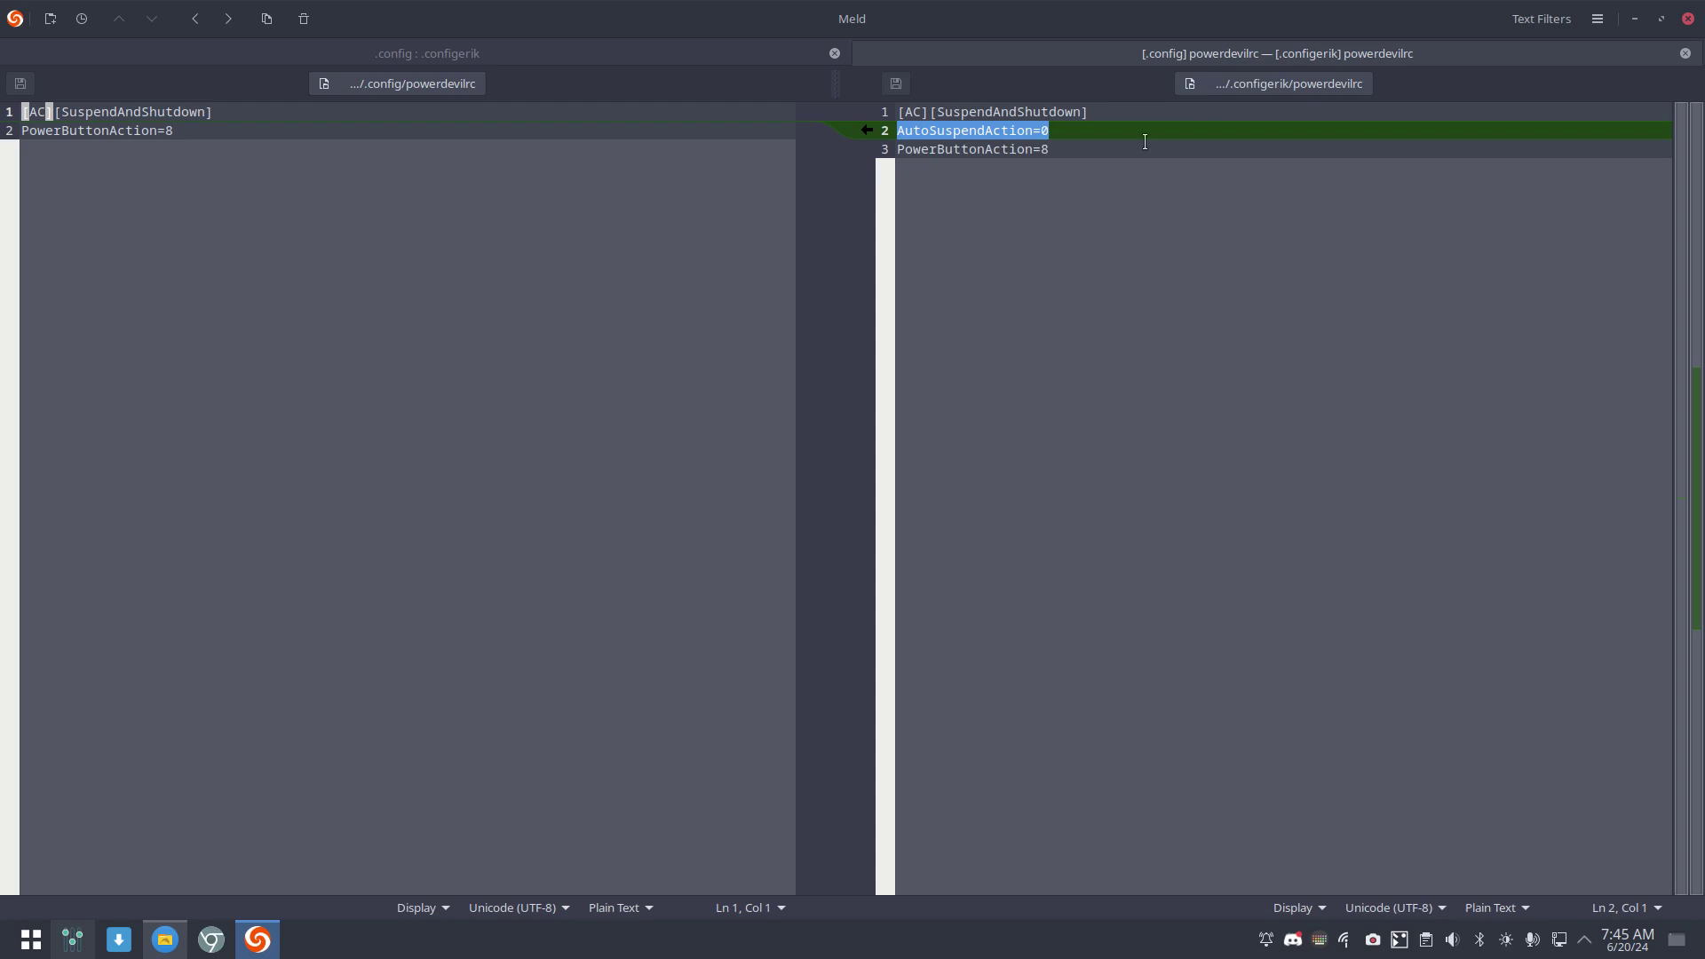
click(544, 318)
click(867, 129)
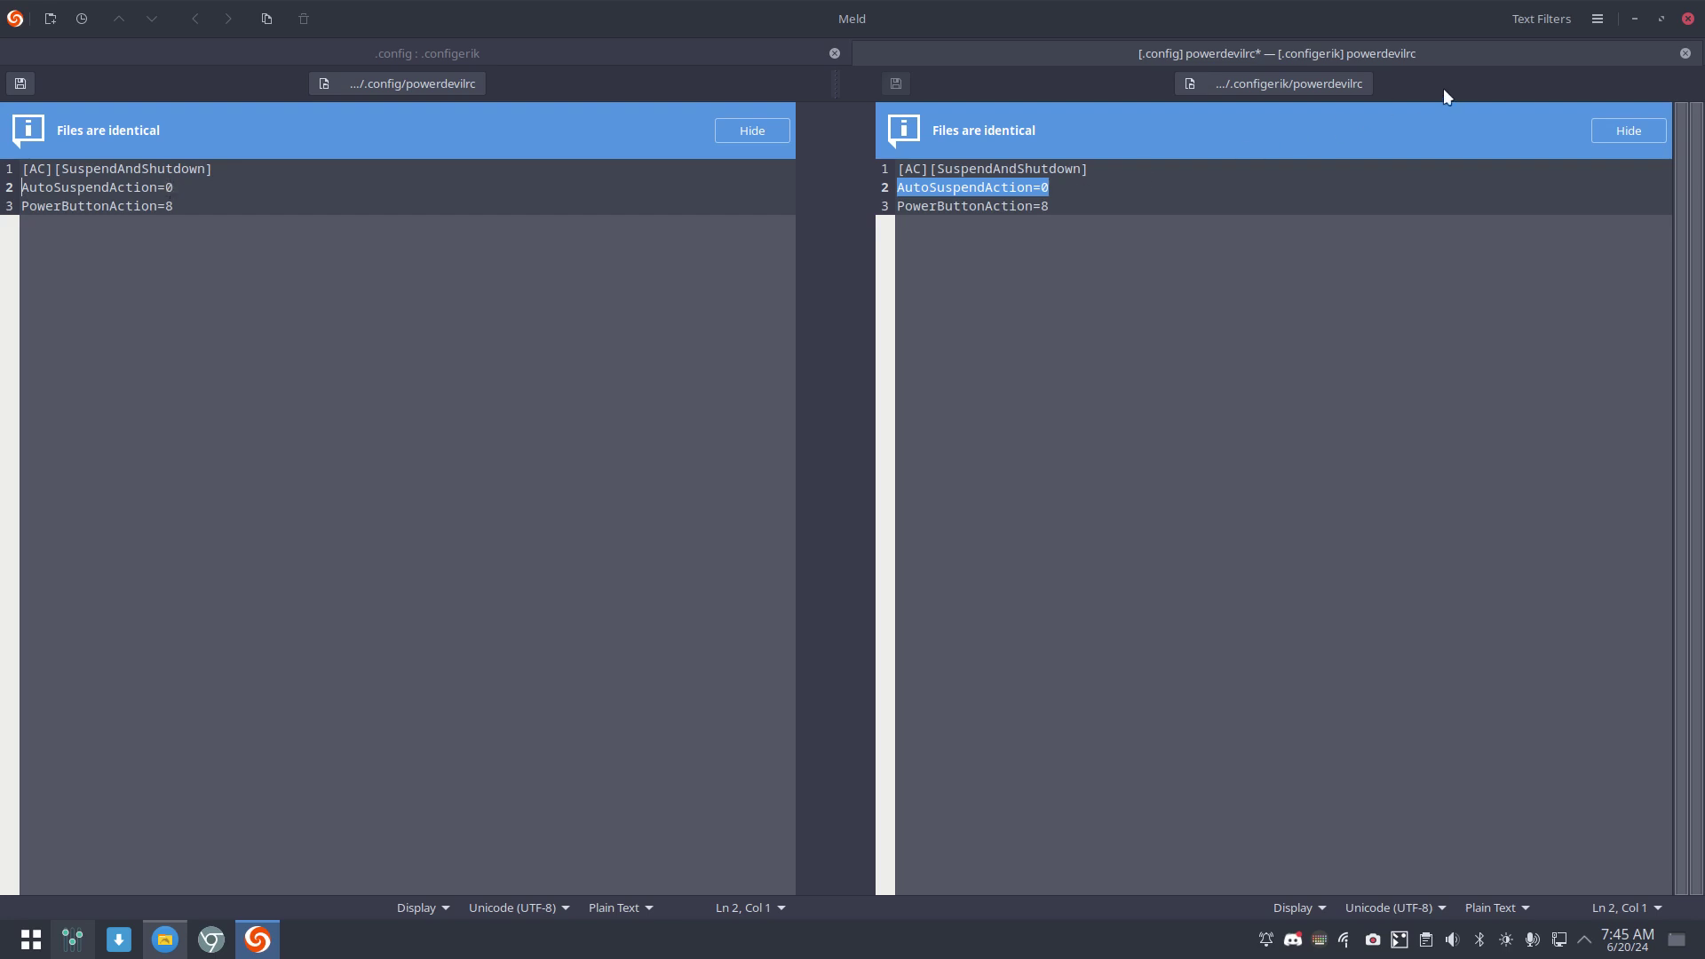
click(1688, 19)
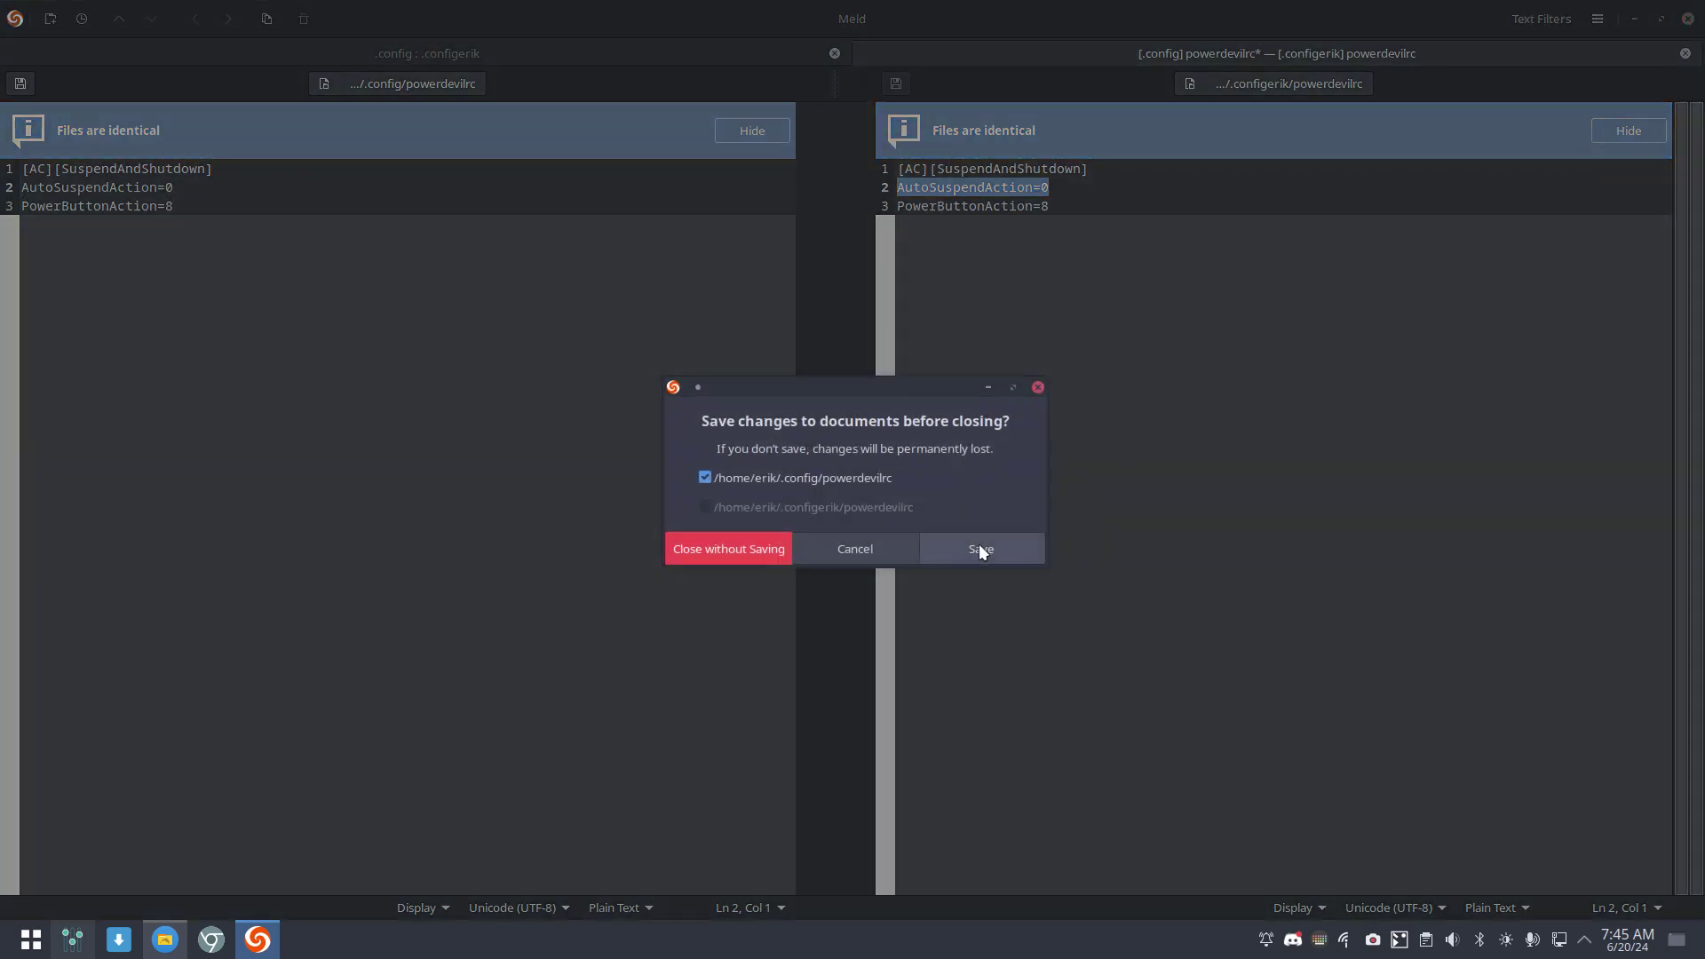
click(977, 547)
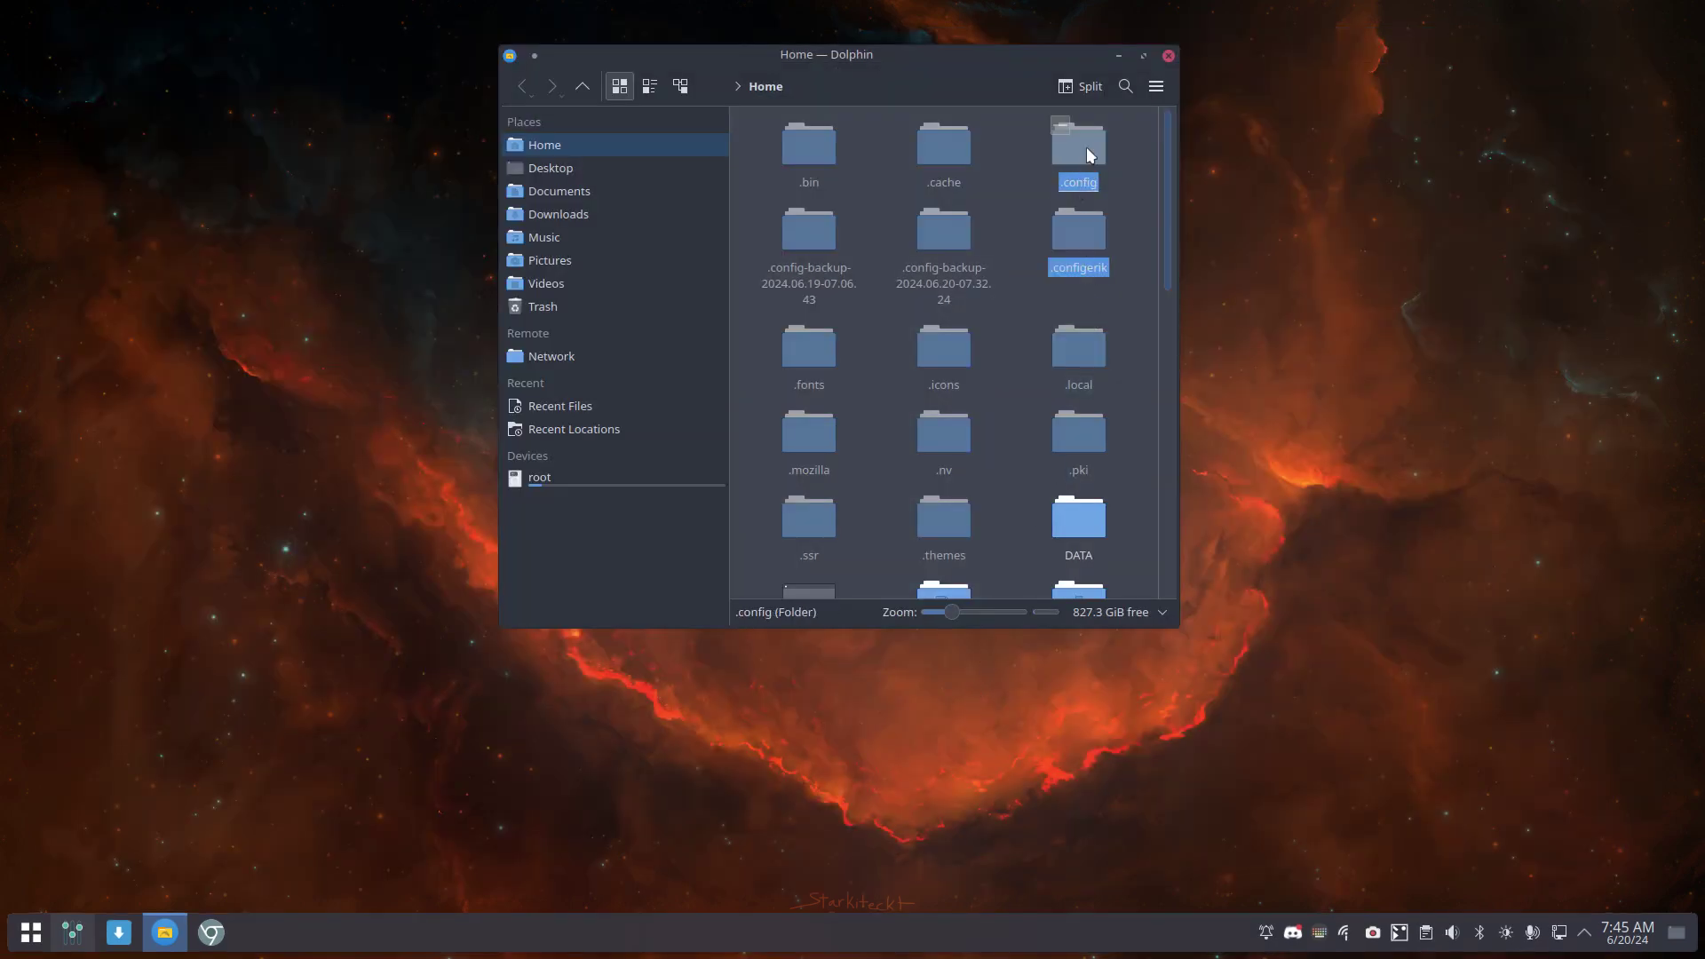
Open .local/share and browse its folders, from kactivitymanagerd through kscreen
click(1073, 360)
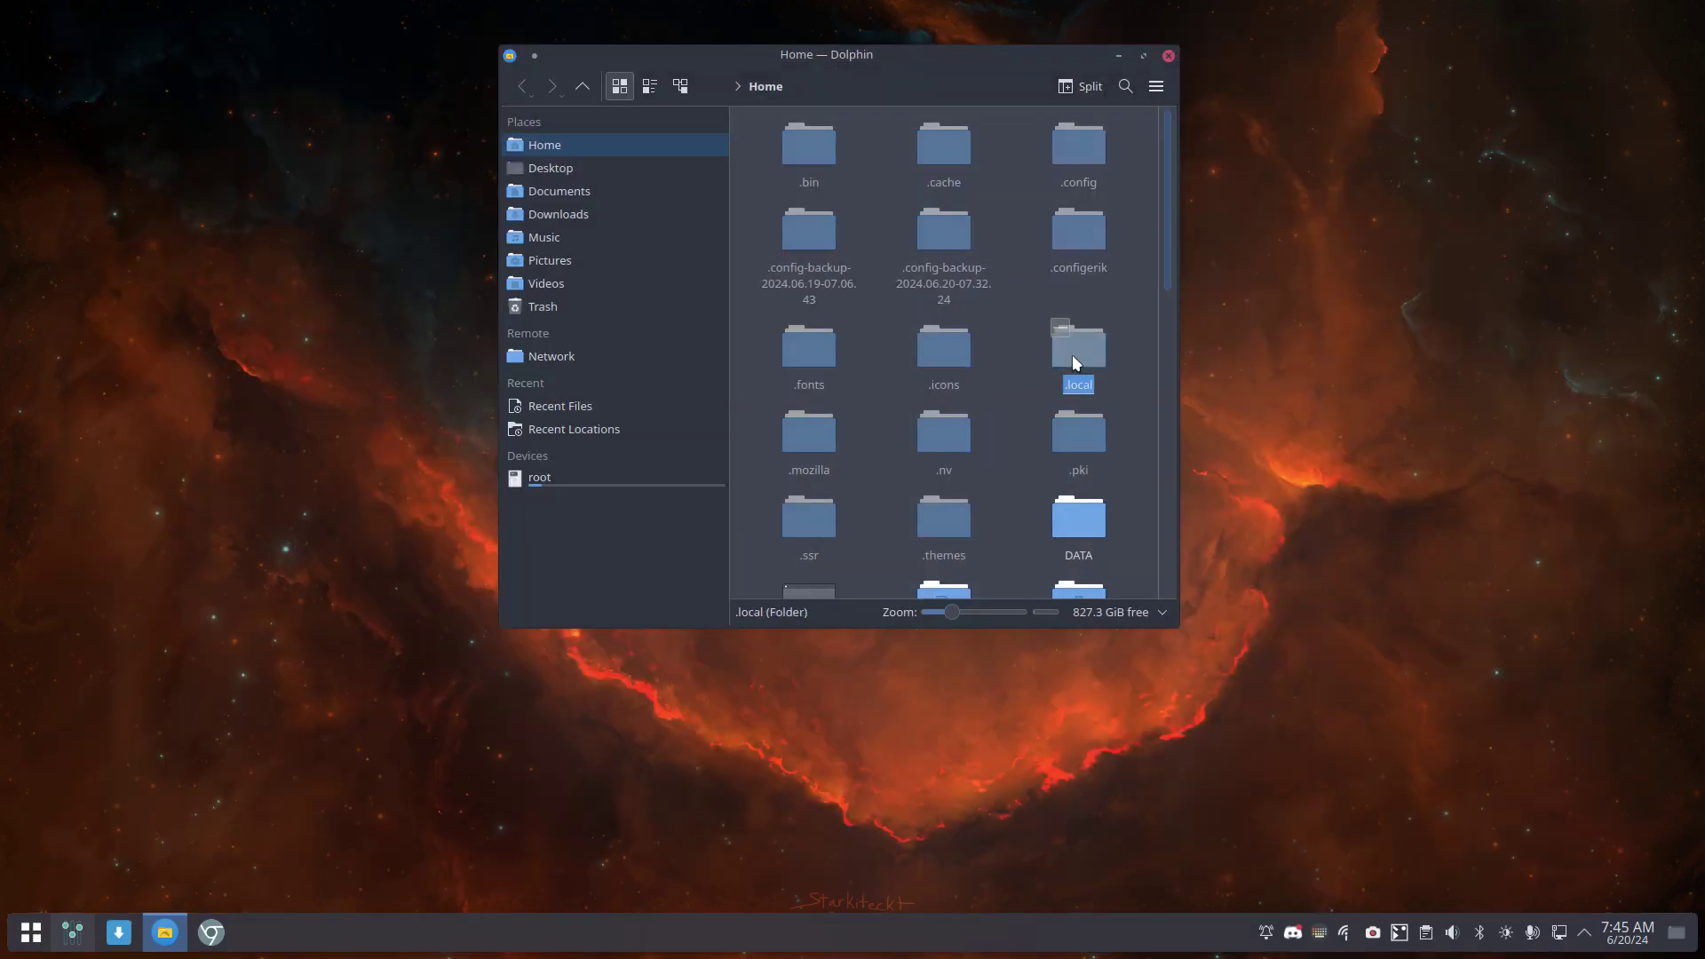
double_click(1073, 354)
double_click(786, 154)
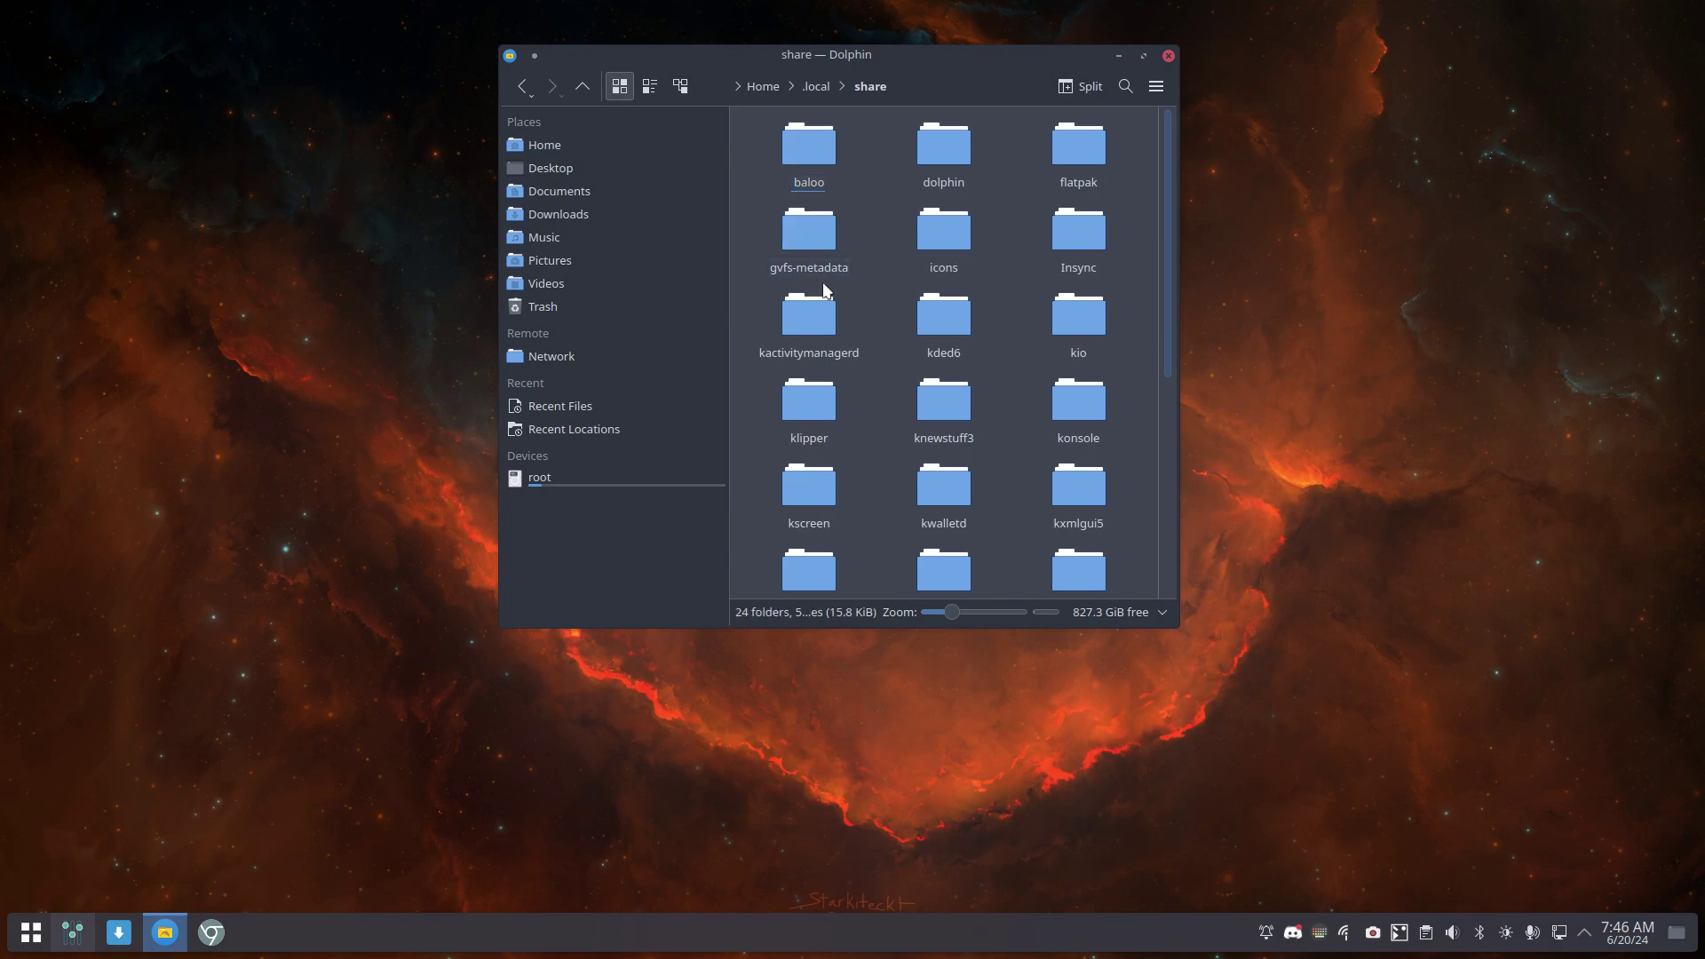
click(808, 316)
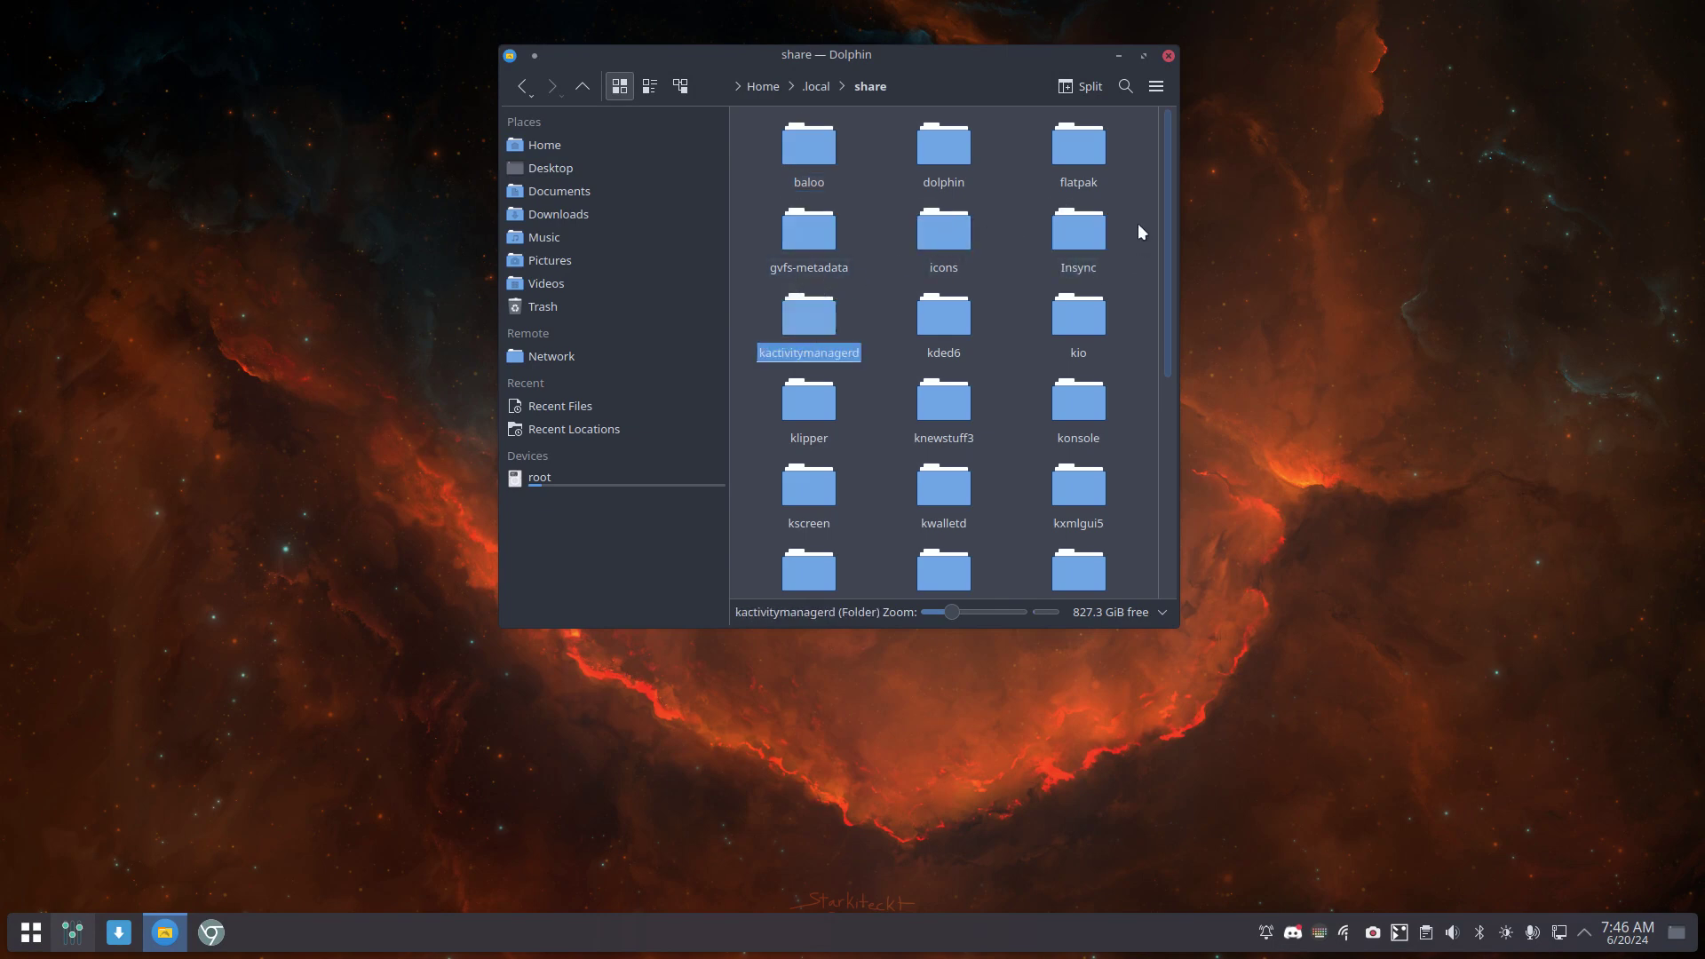
click(907, 178)
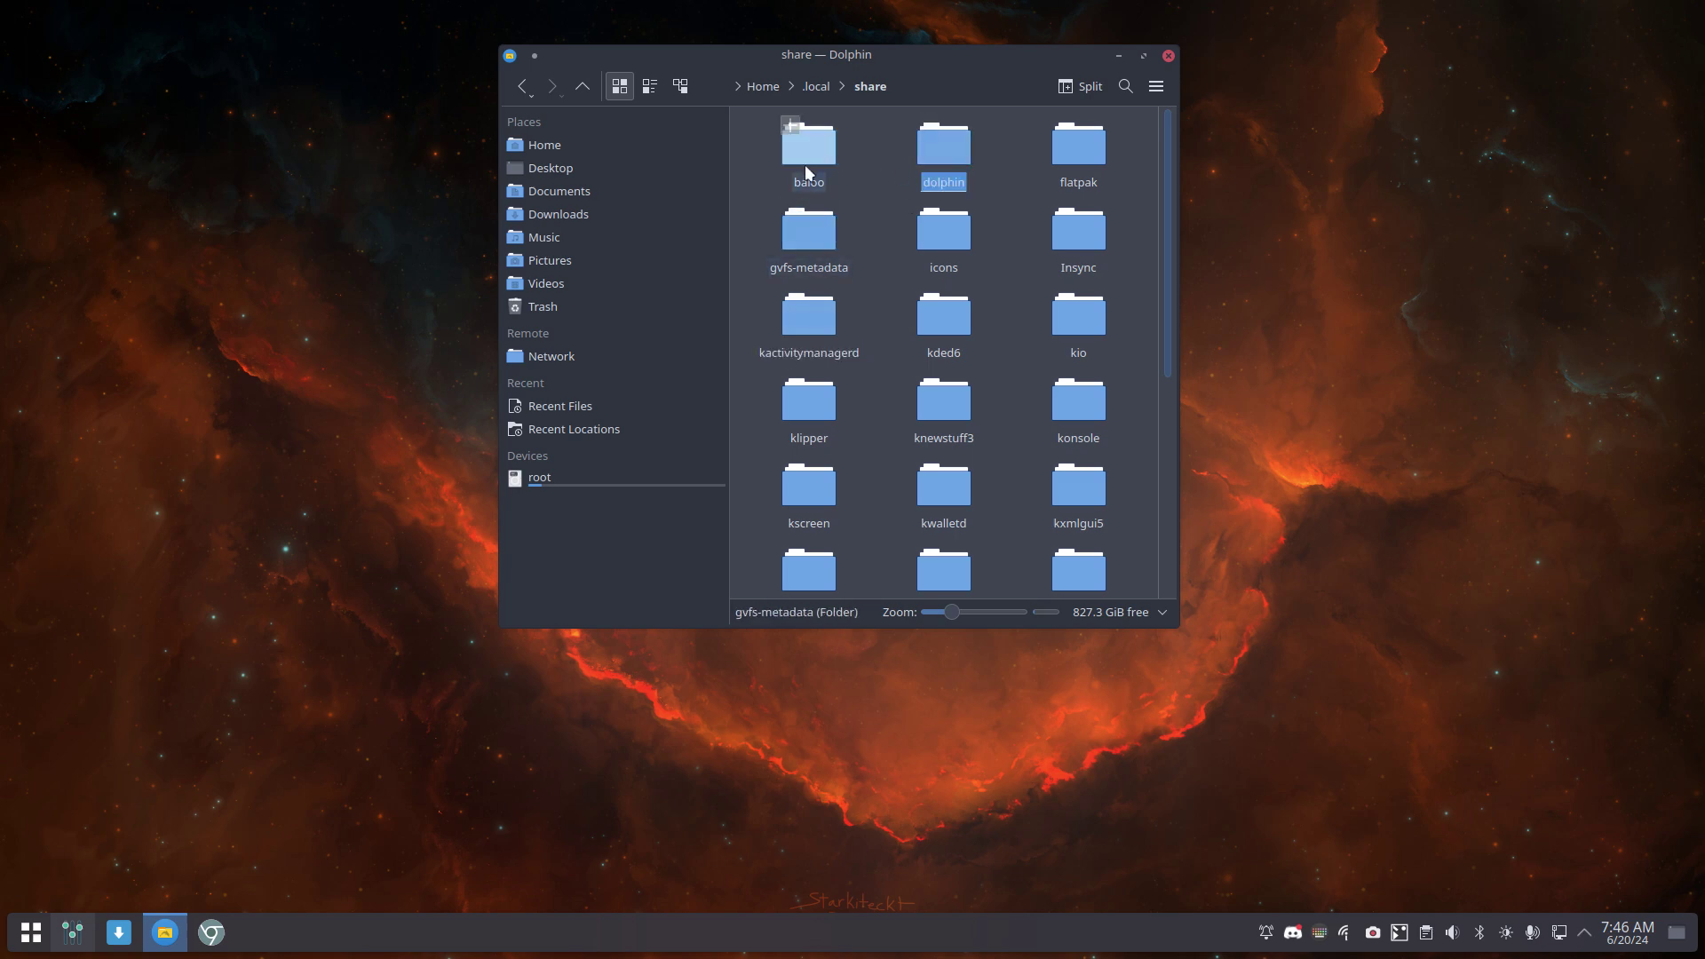
click(808, 404)
click(944, 320)
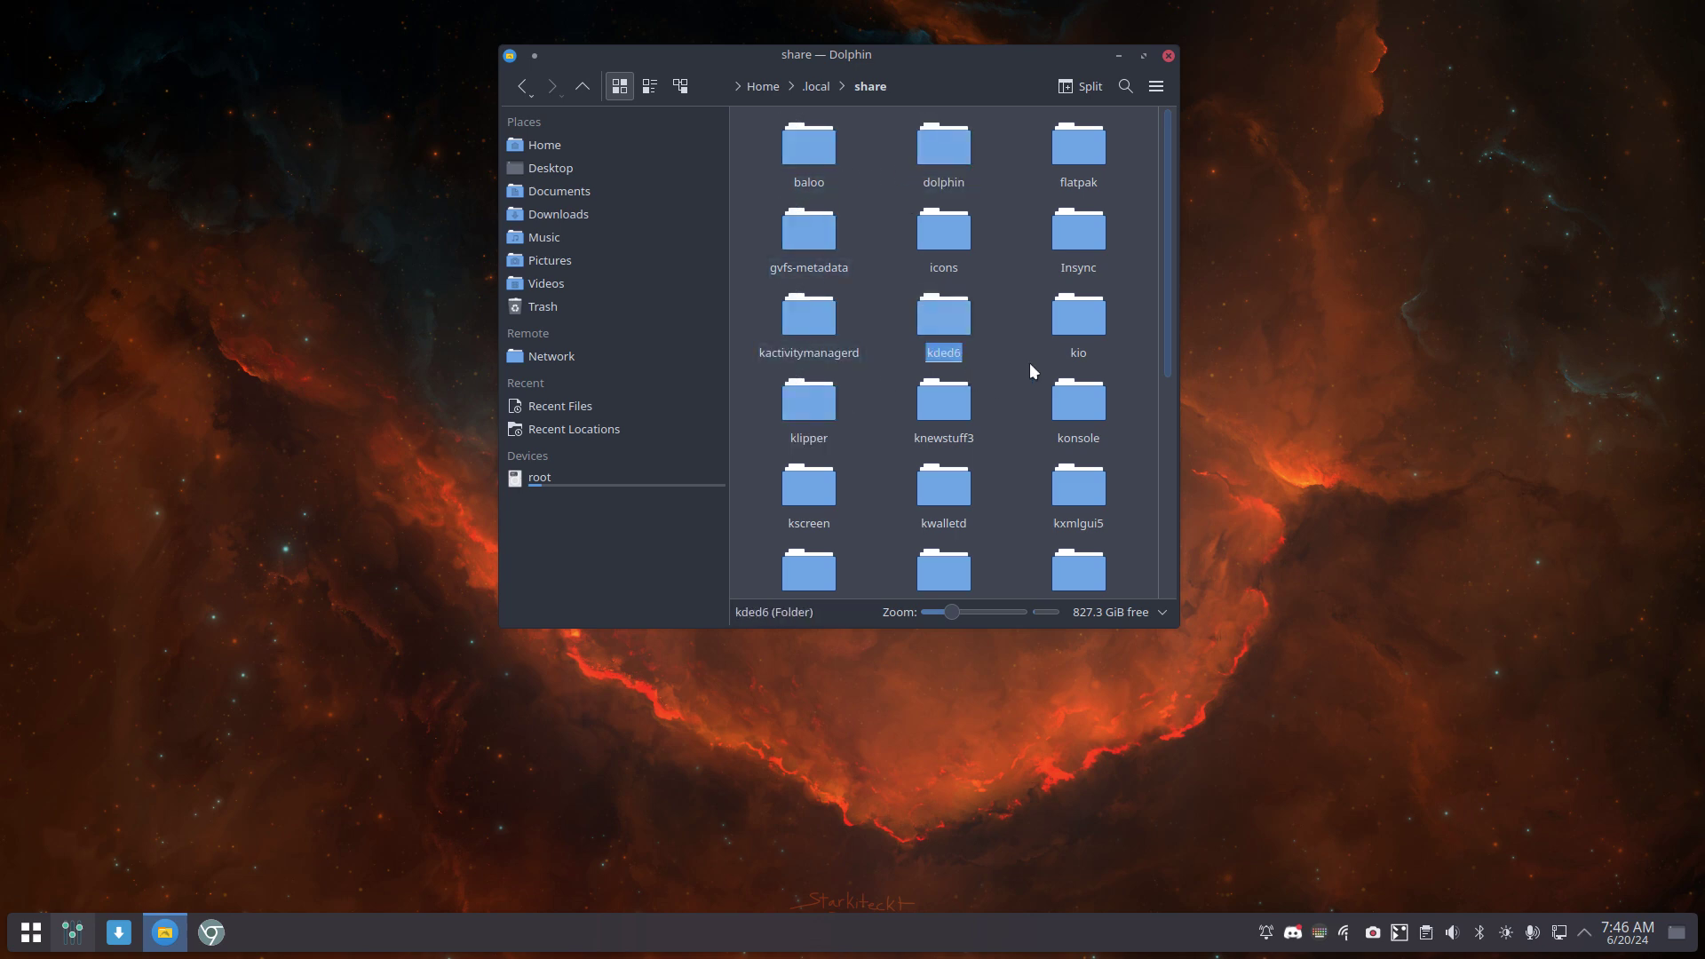
click(1076, 330)
click(944, 404)
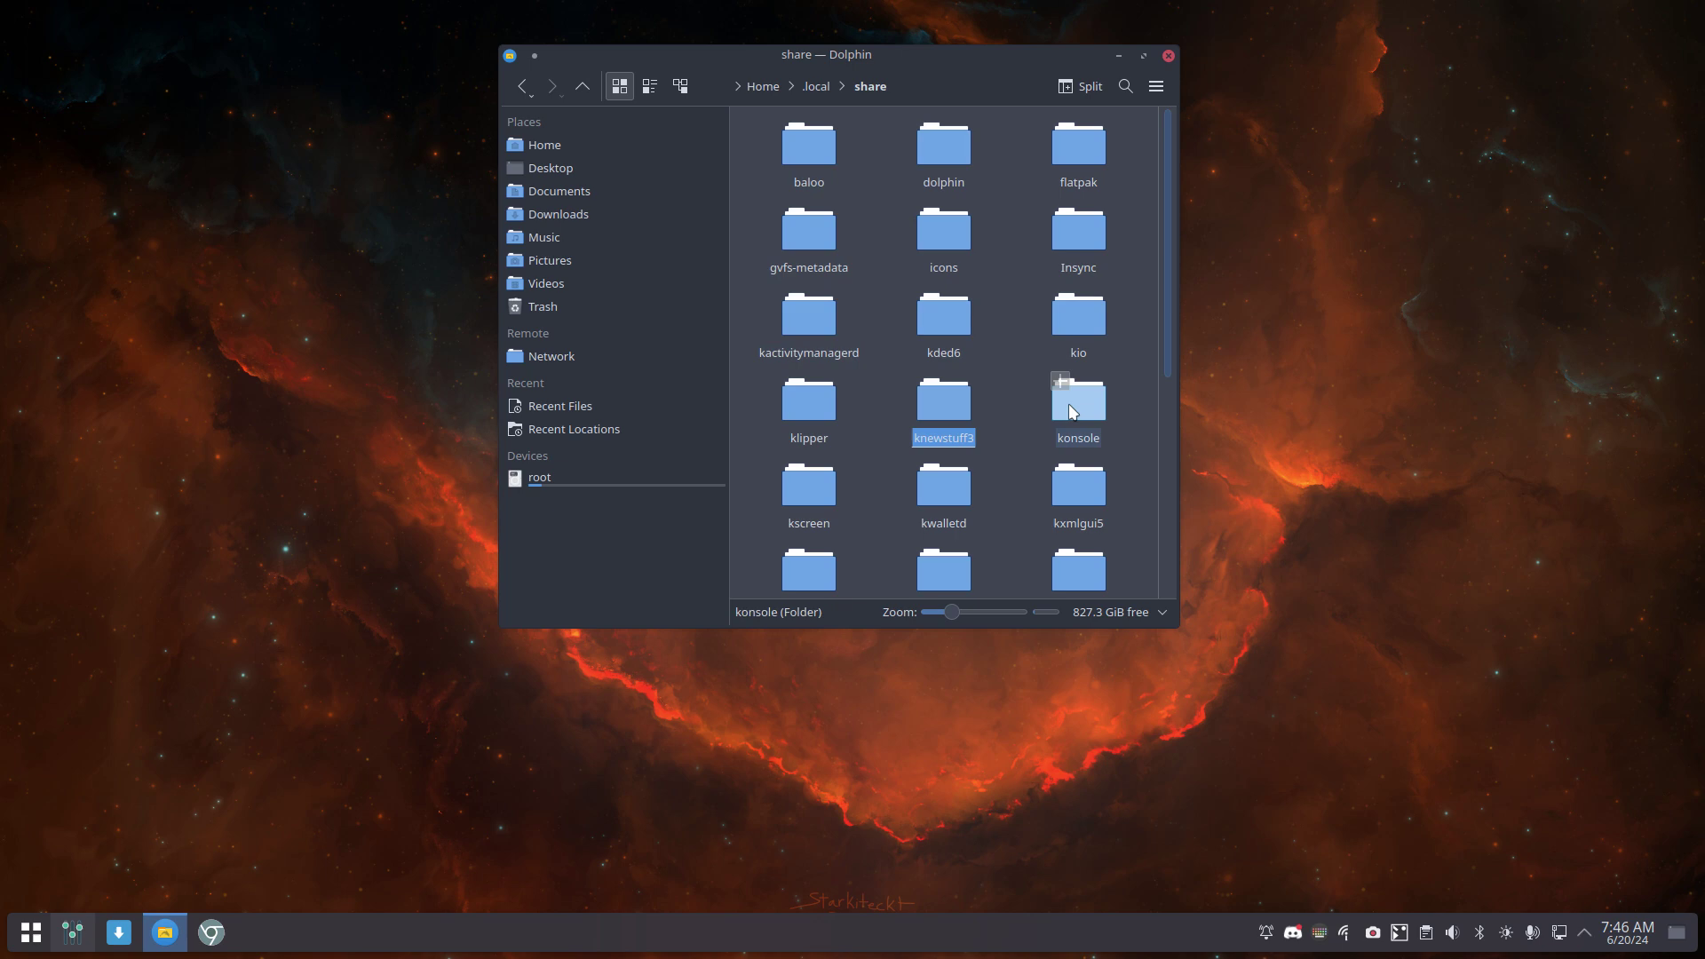
click(1071, 410)
click(818, 522)
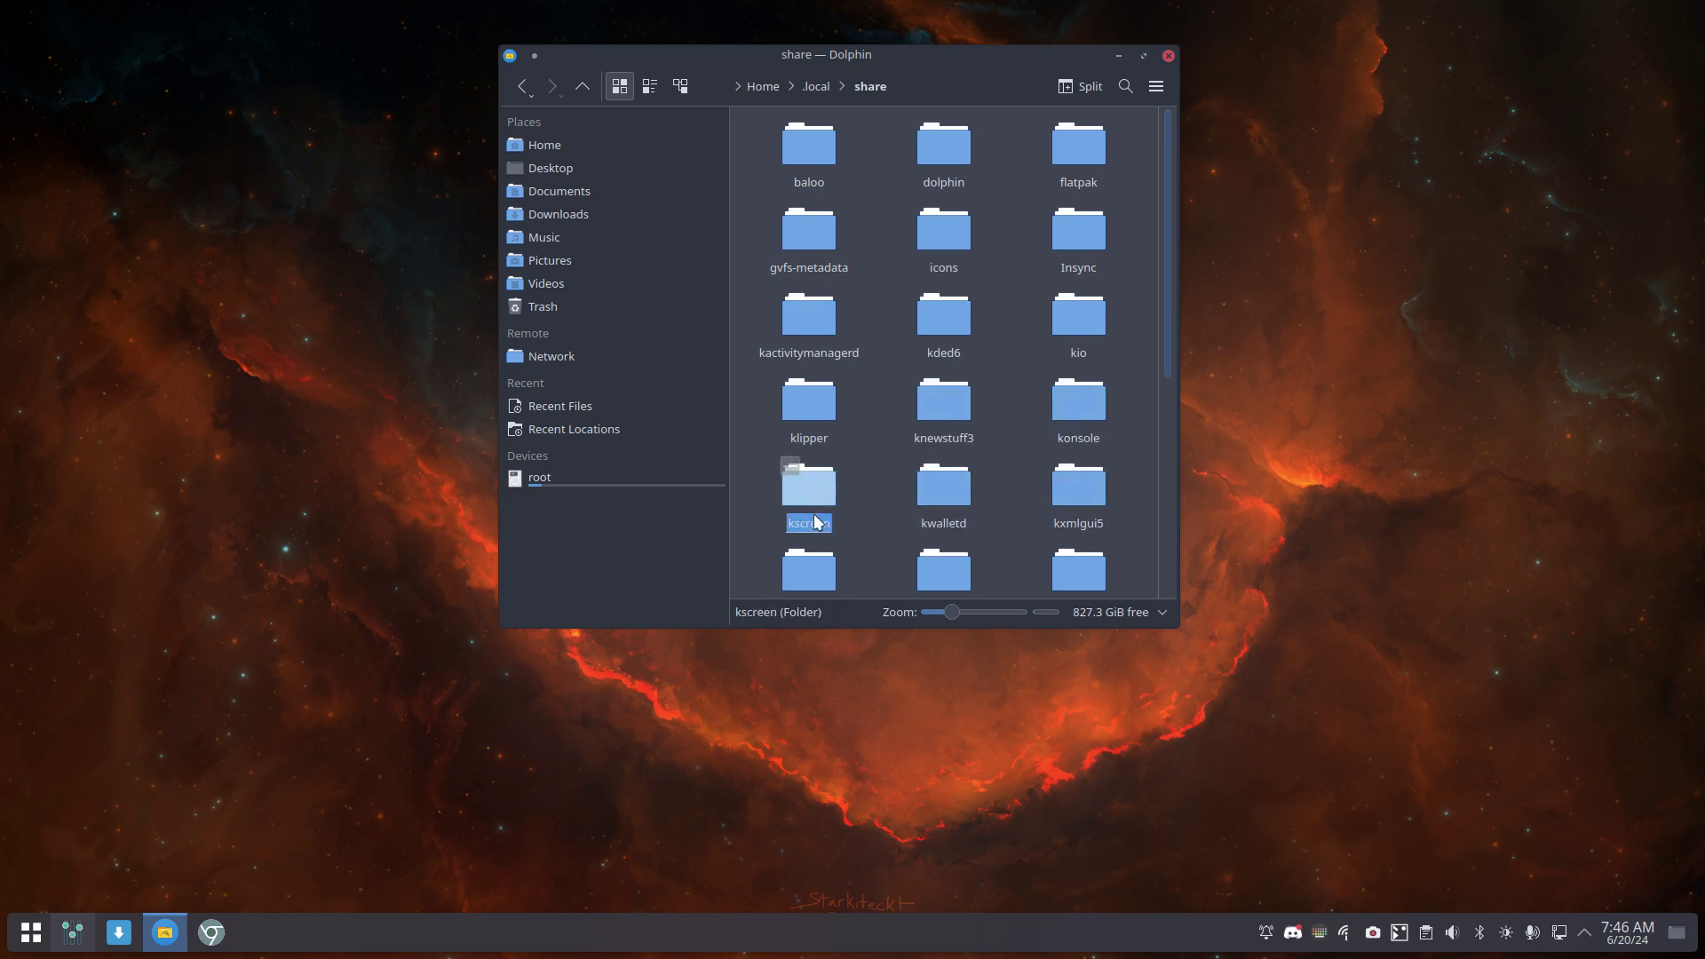
Open the systemsettings folder and close Dolphin
scroll(815, 518, down, 5)
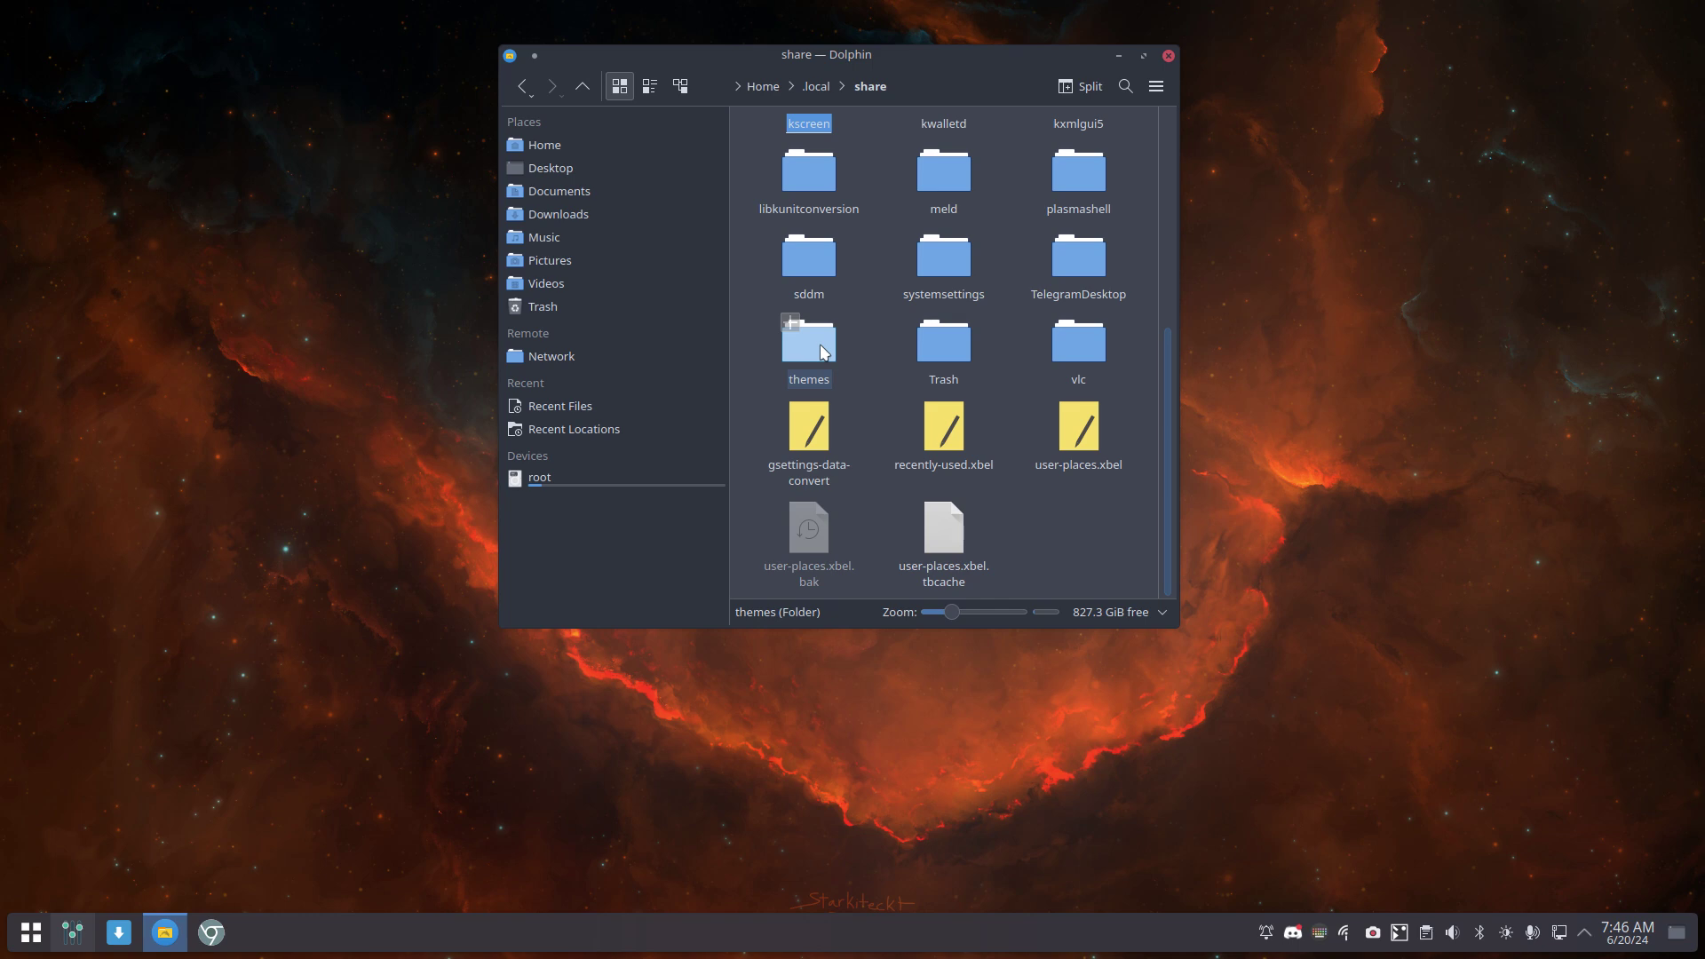
double_click(955, 274)
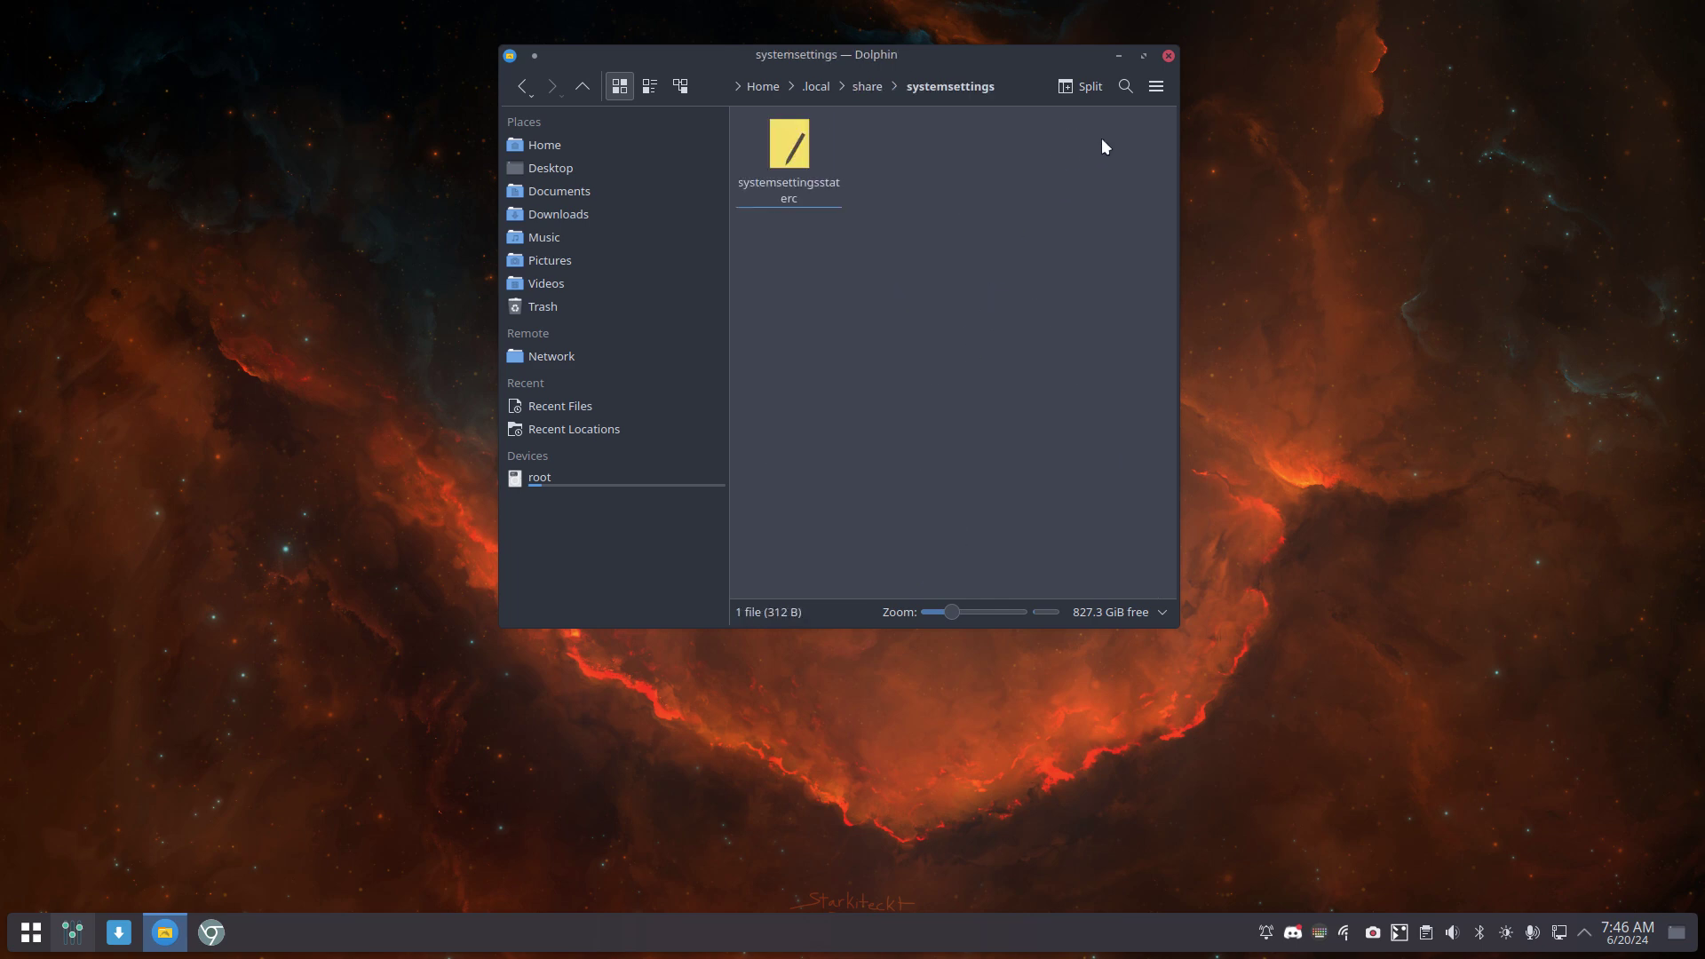
click(1169, 55)
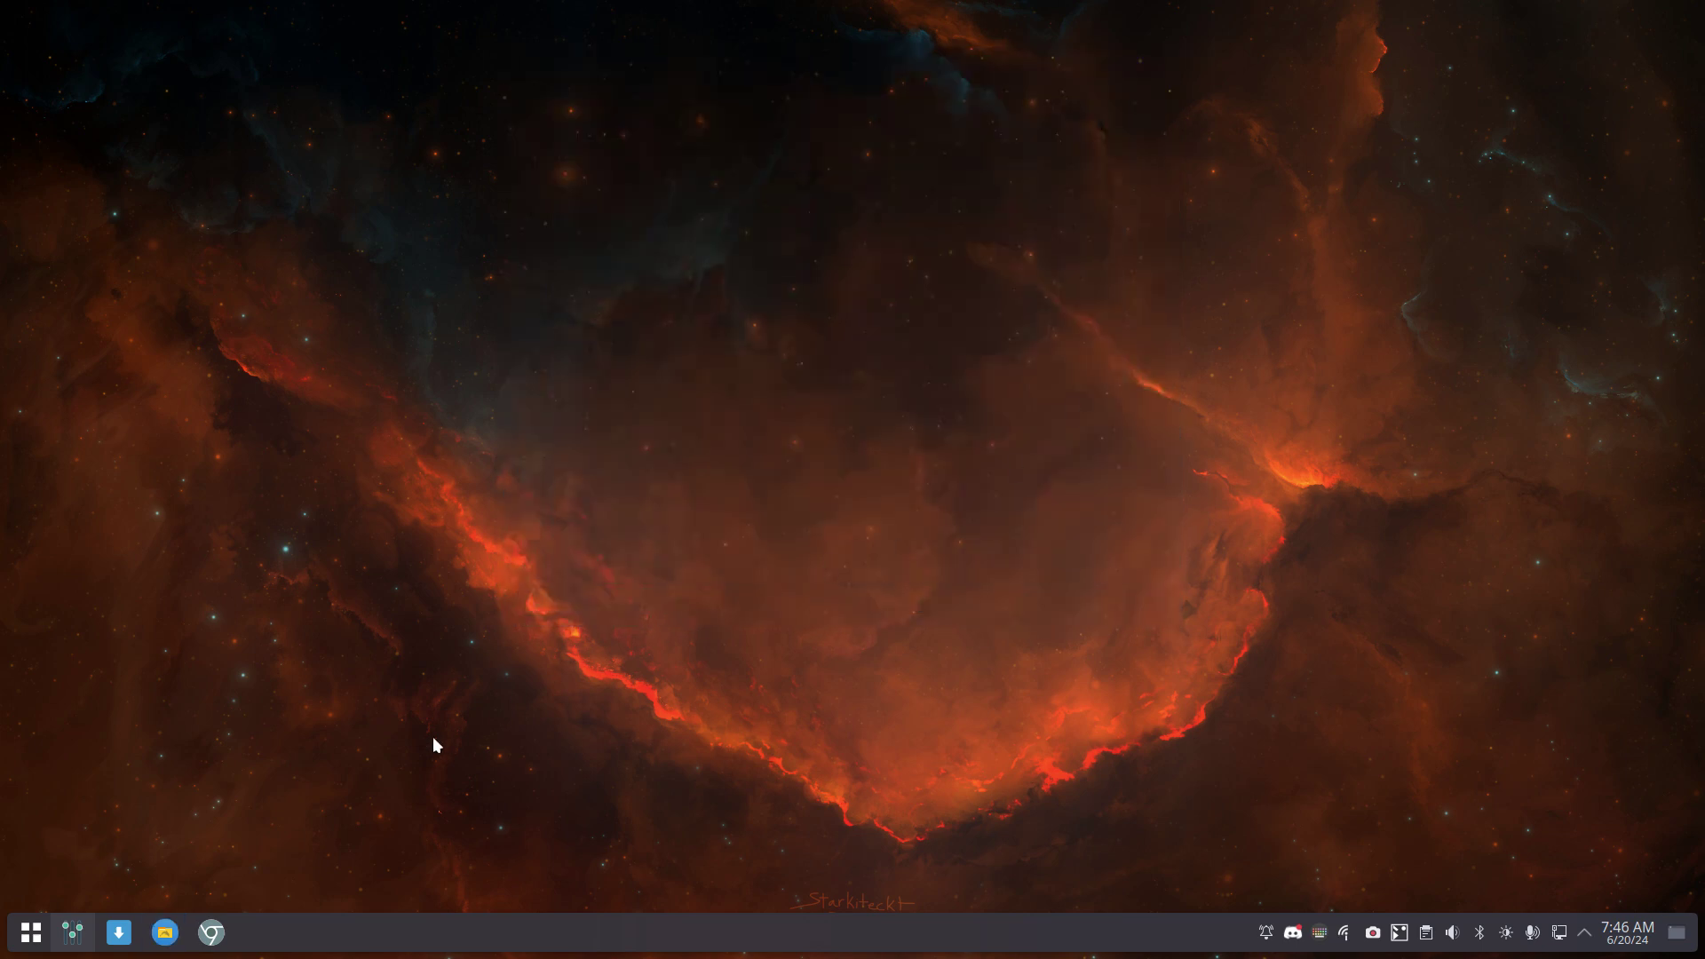